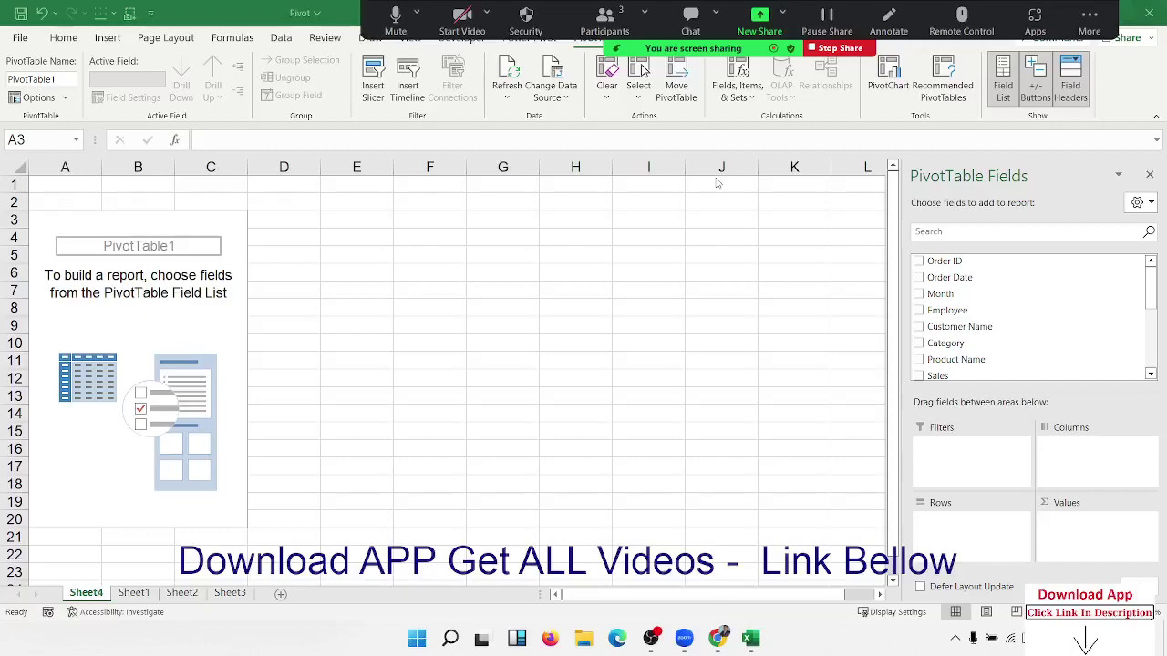
# - Check the Sheet1 source data, then put Category in Rows and Sales in Values of PivotTable1
pyautogui.click(143, 599)
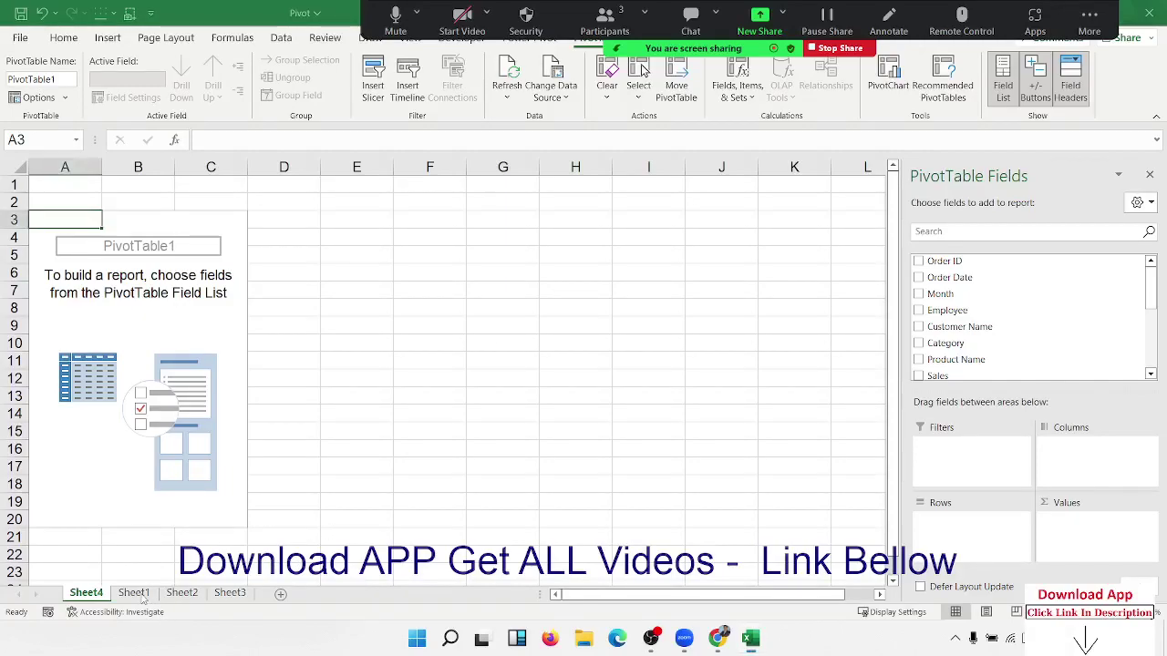
pyautogui.click(134, 593)
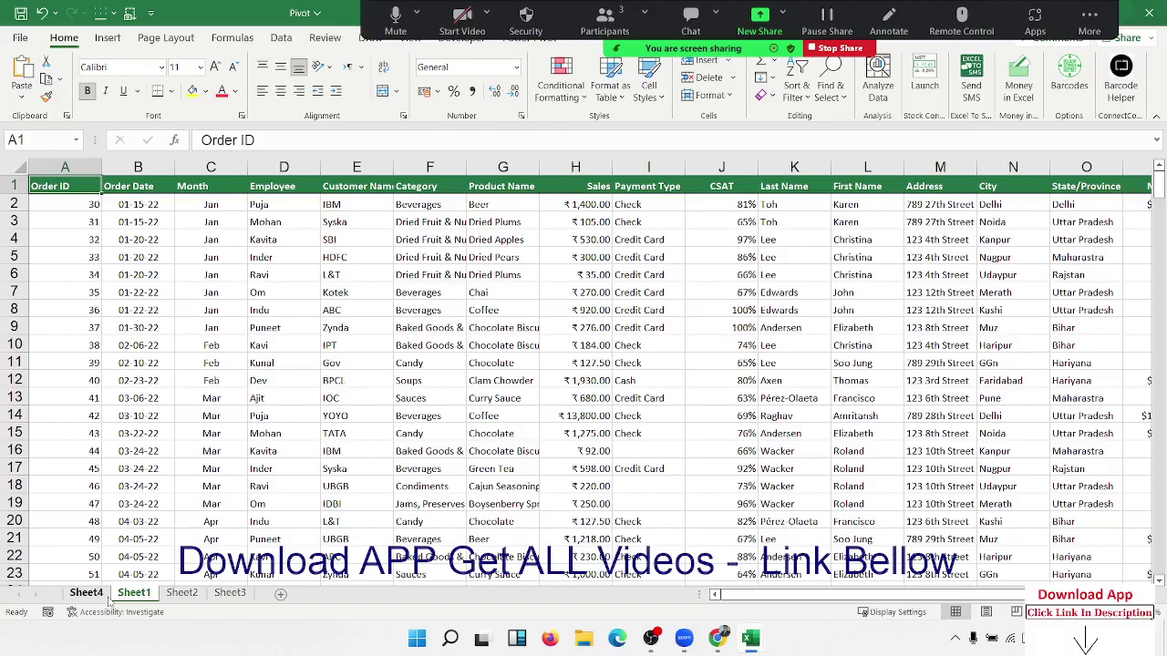
pyautogui.click(107, 598)
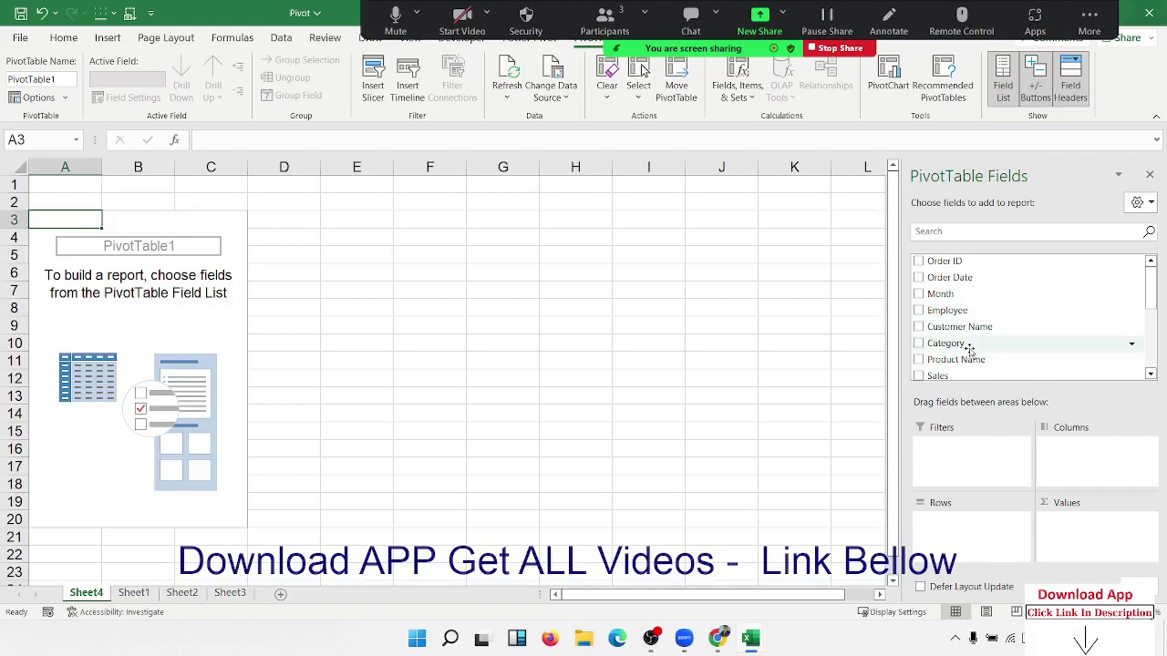
pyautogui.moveTo(966, 345); pyautogui.dragTo(997, 544)
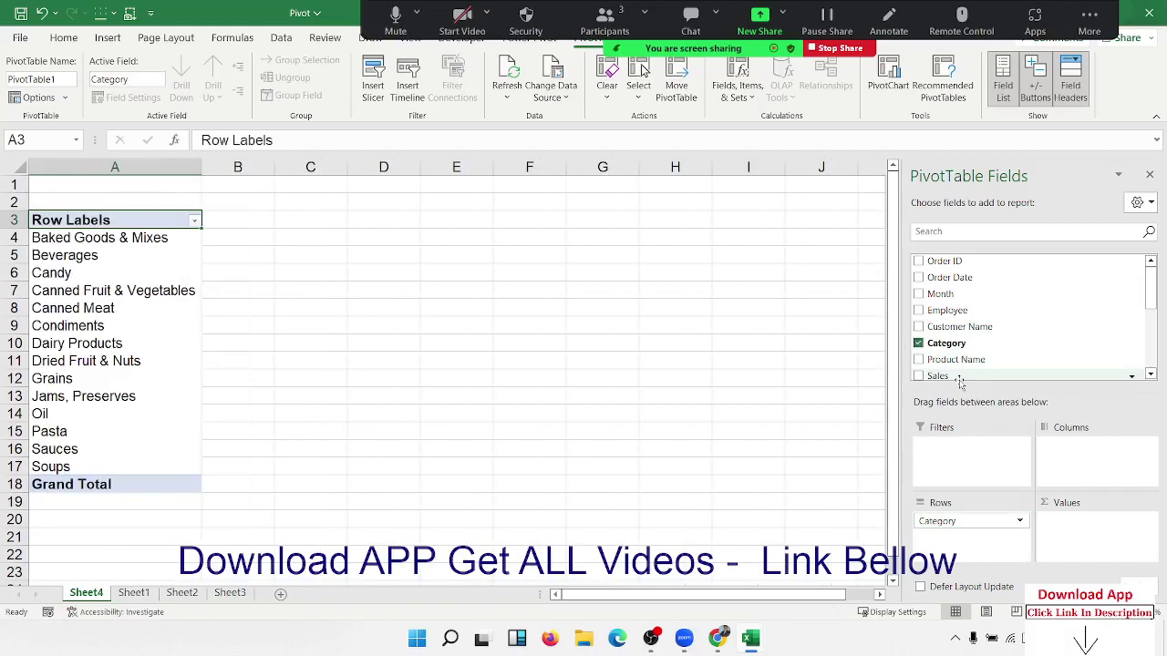
pyautogui.moveTo(969, 376); pyautogui.dragTo(1071, 531)
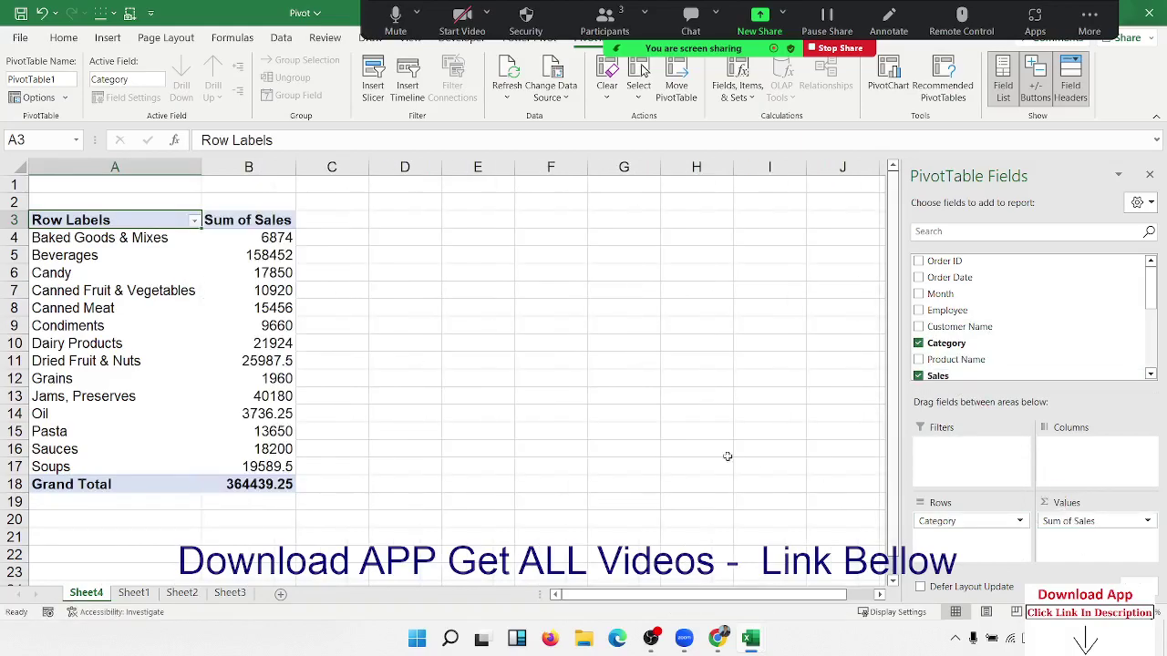
# - Inspect the category labels and sales values in the pivot, such as Beverages 158452
pyautogui.click(108, 245)
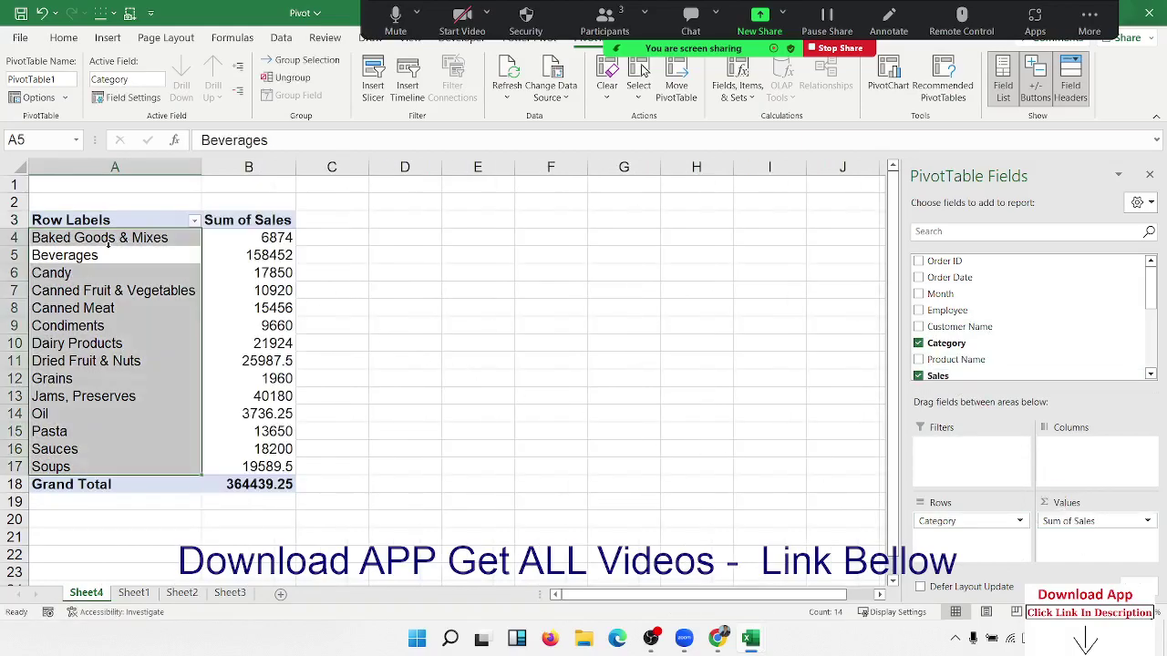
pyautogui.click(264, 238)
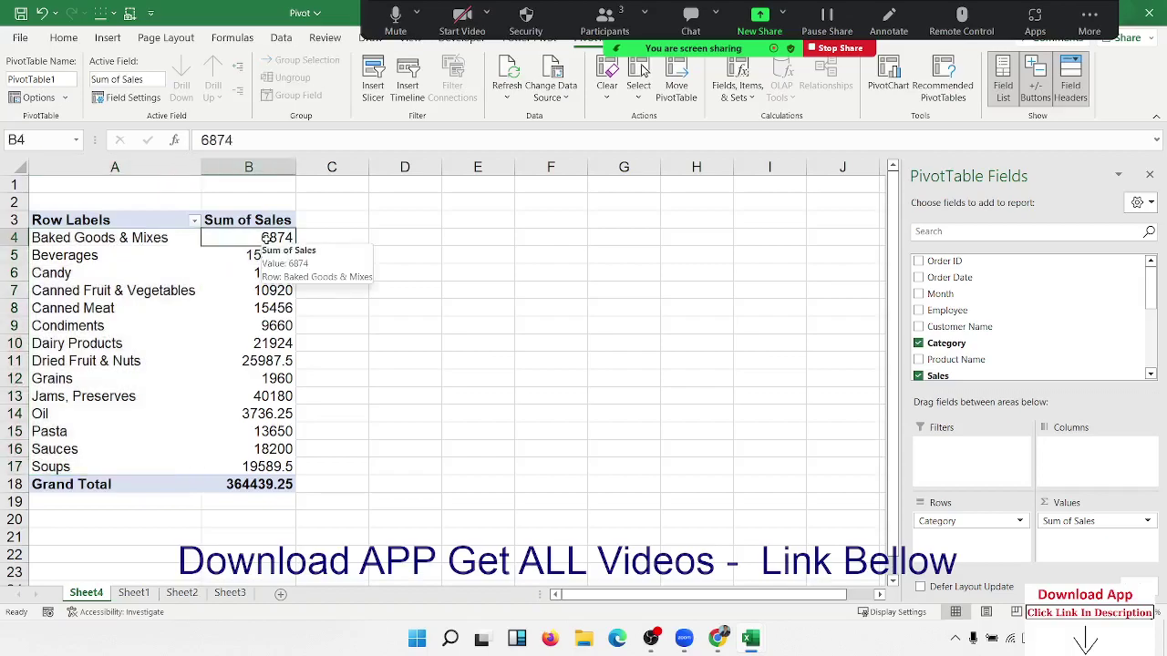
pyautogui.moveTo(338, 241); pyautogui.dragTo(333, 466)
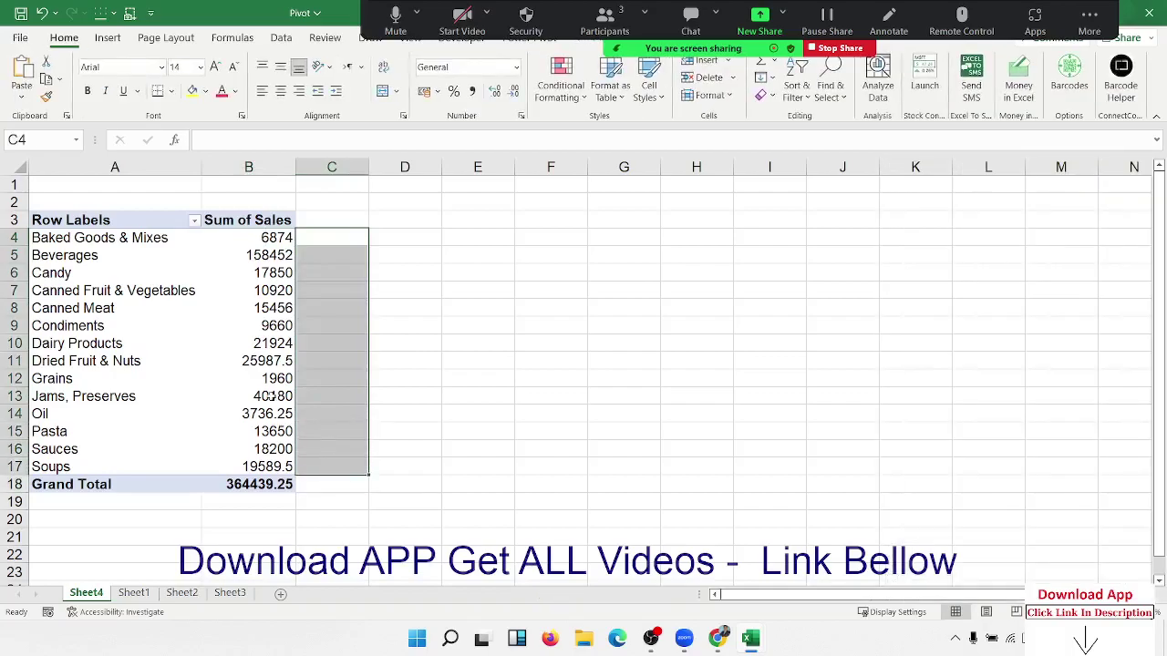
pyautogui.click(278, 272)
pyautogui.moveTo(318, 239); pyautogui.dragTo(319, 468)
pyautogui.click(275, 259)
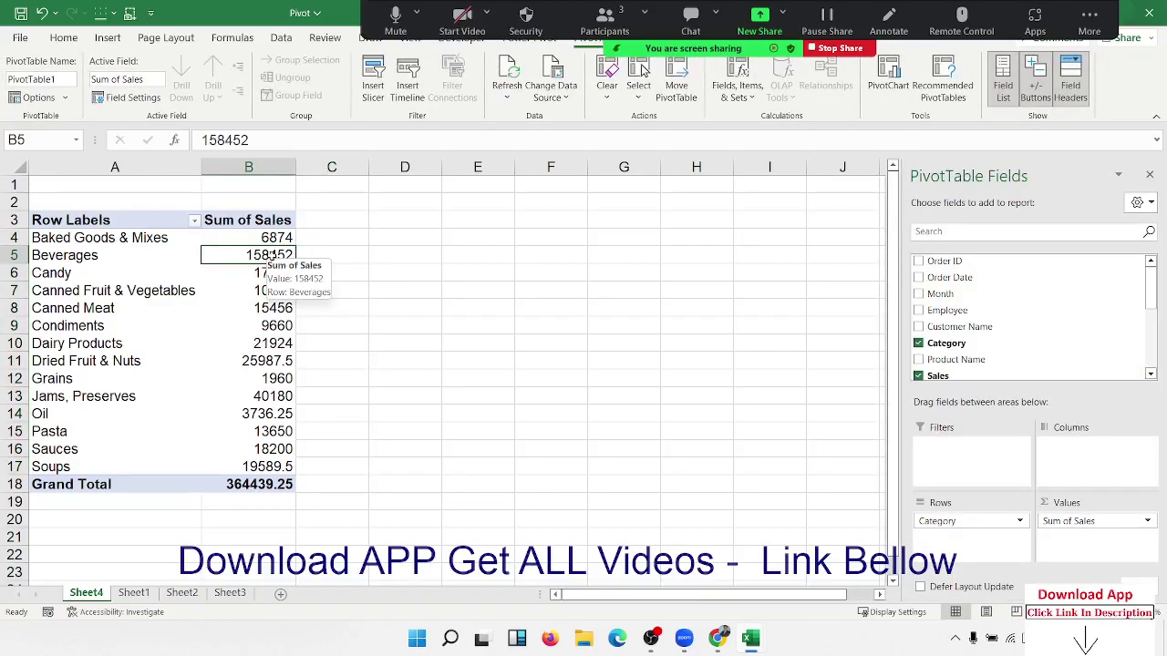
pyautogui.click(154, 239)
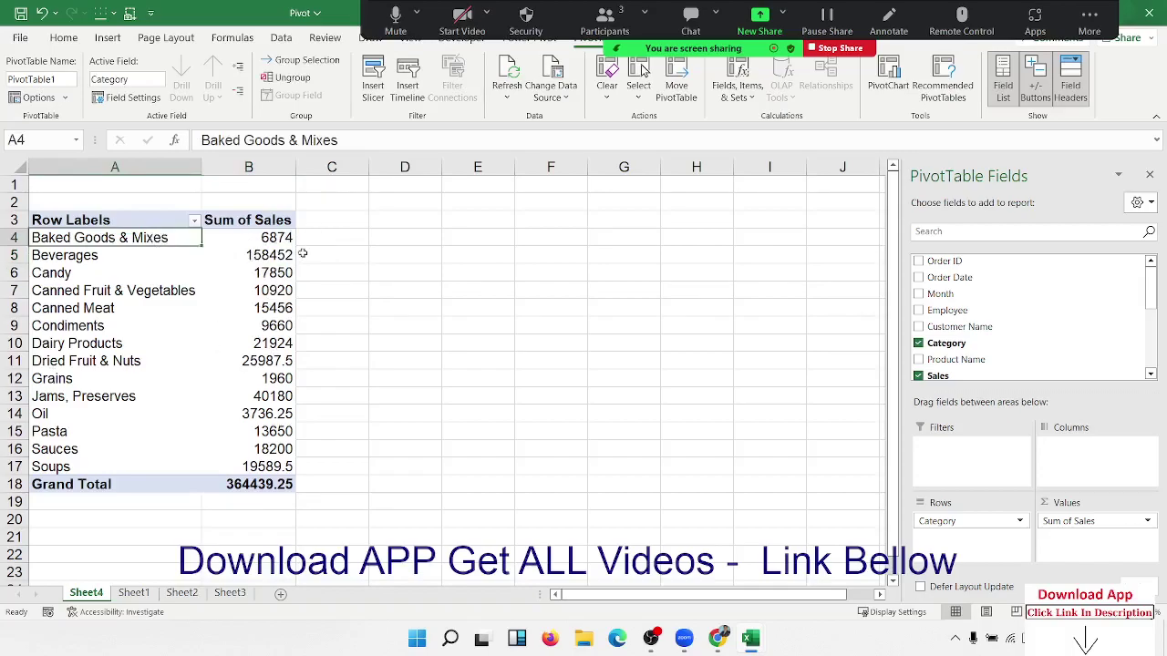
pyautogui.click(263, 261)
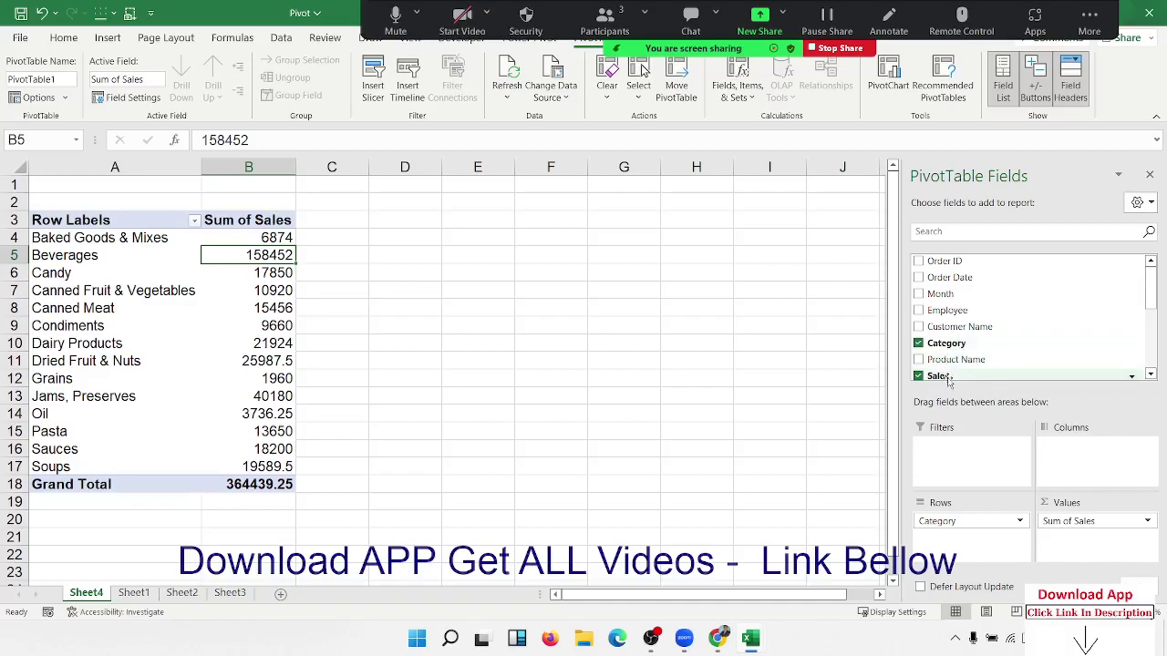
# - Add Sales to Values a second time to create a Sum of Sales2 column
pyautogui.moveTo(948, 382)
pyautogui.mouseDown()
pyautogui.moveTo(1112, 574)
pyautogui.moveTo(1098, 562)
pyautogui.mouseUp()
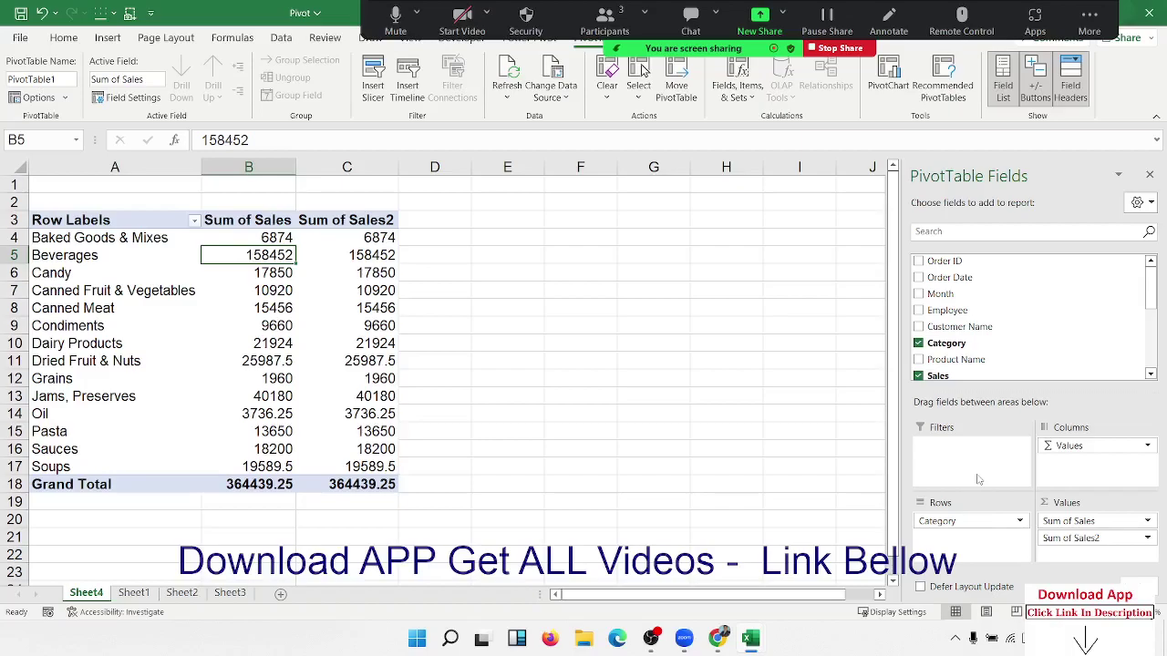
pyautogui.click(1077, 540)
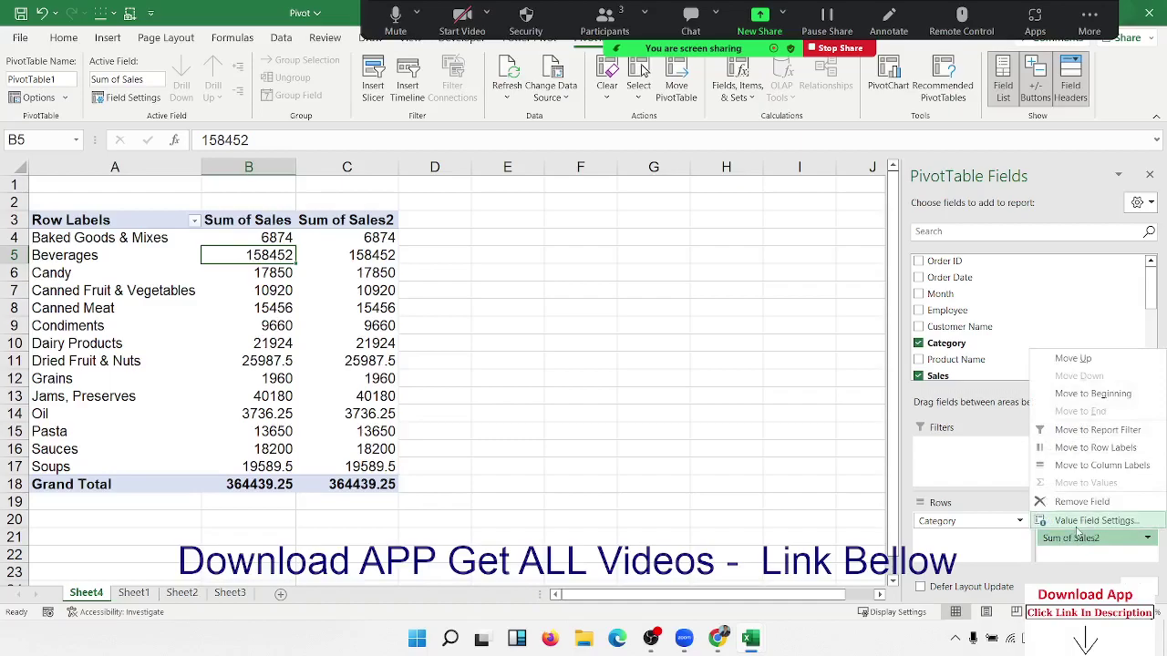
# - Show Sum of Sales2 as % of Column Total, giving Beverages 43.48% and a 100.00% total
pyautogui.click(1094, 520)
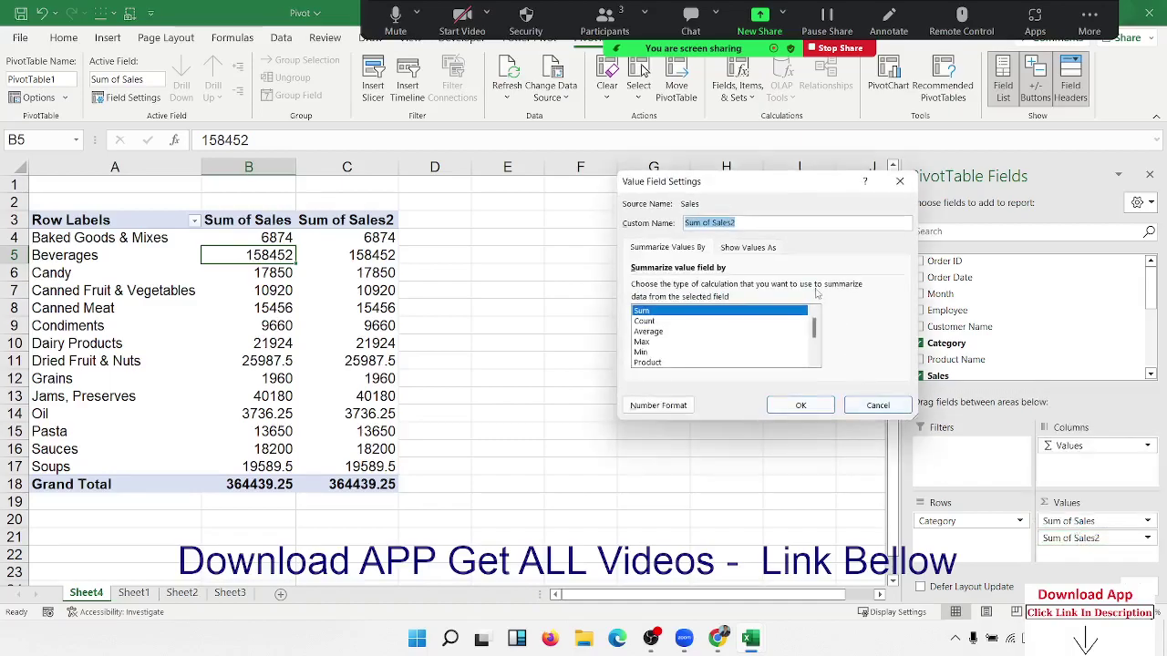
pyautogui.click(735, 250)
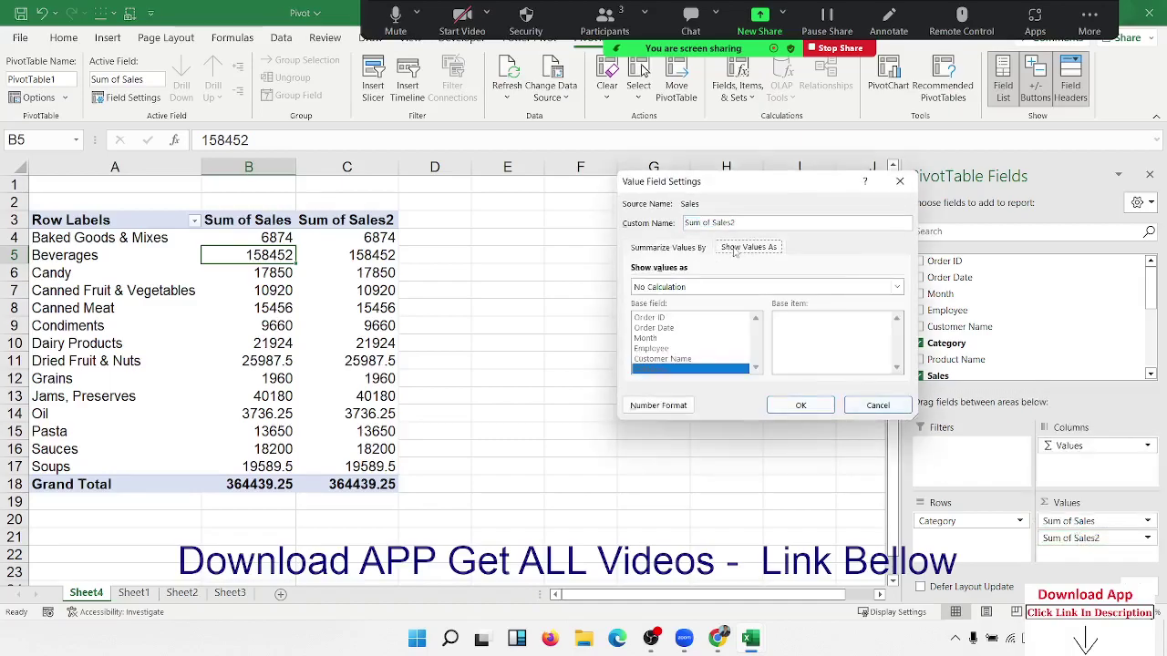
pyautogui.moveTo(768, 191); pyautogui.dragTo(656, 188)
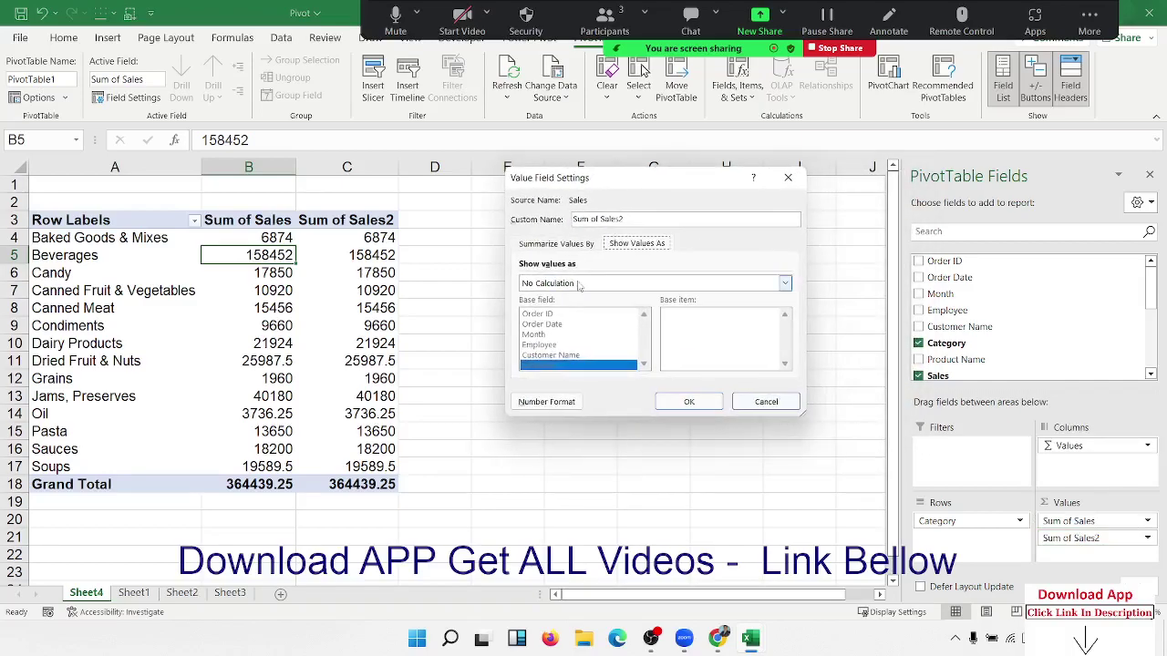
pyautogui.click(578, 284)
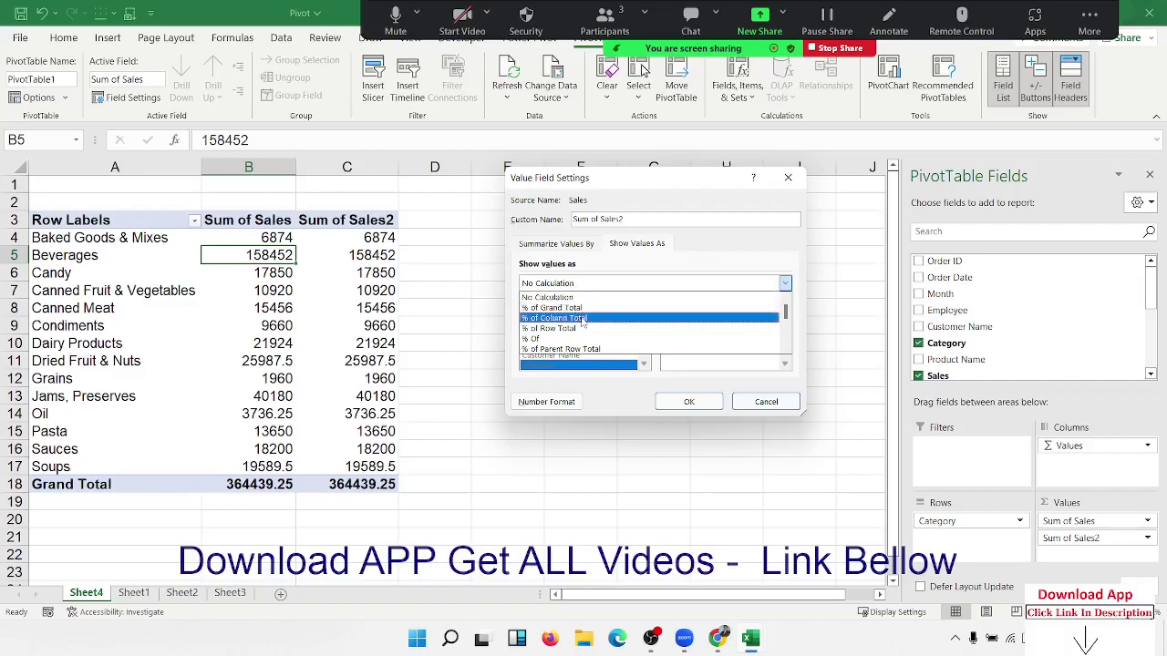
pyautogui.click(582, 321)
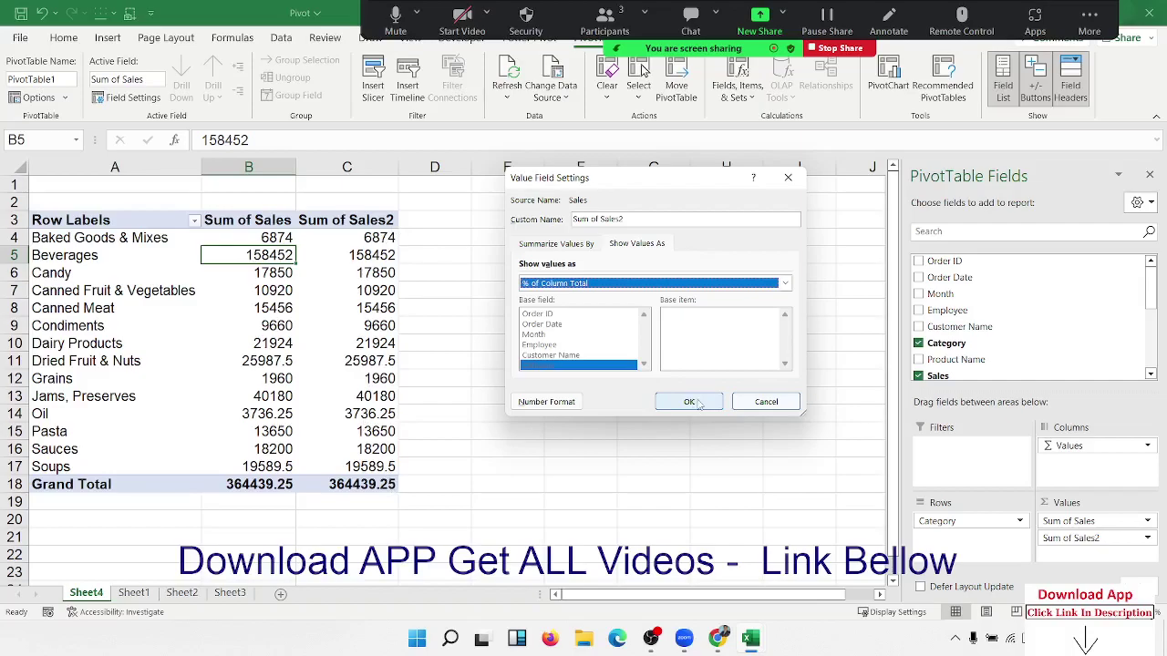
pyautogui.click(693, 402)
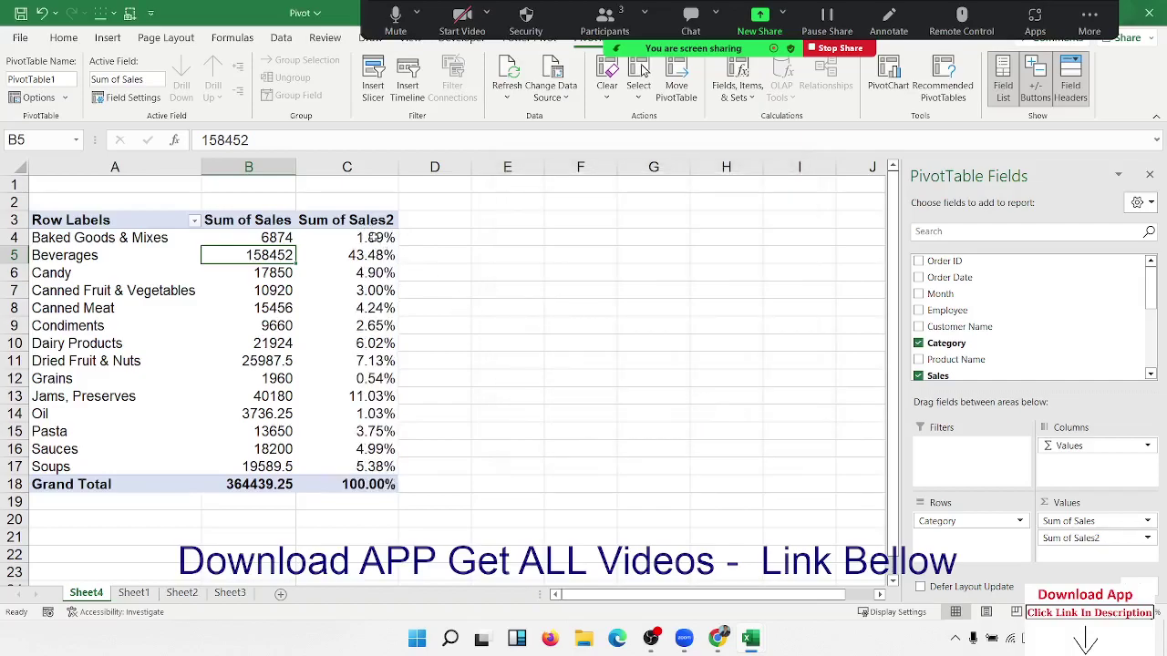
pyautogui.moveTo(370, 235)
pyautogui.mouseDown()
pyautogui.moveTo(378, 479)
pyautogui.moveTo(379, 467)
pyautogui.mouseUp()
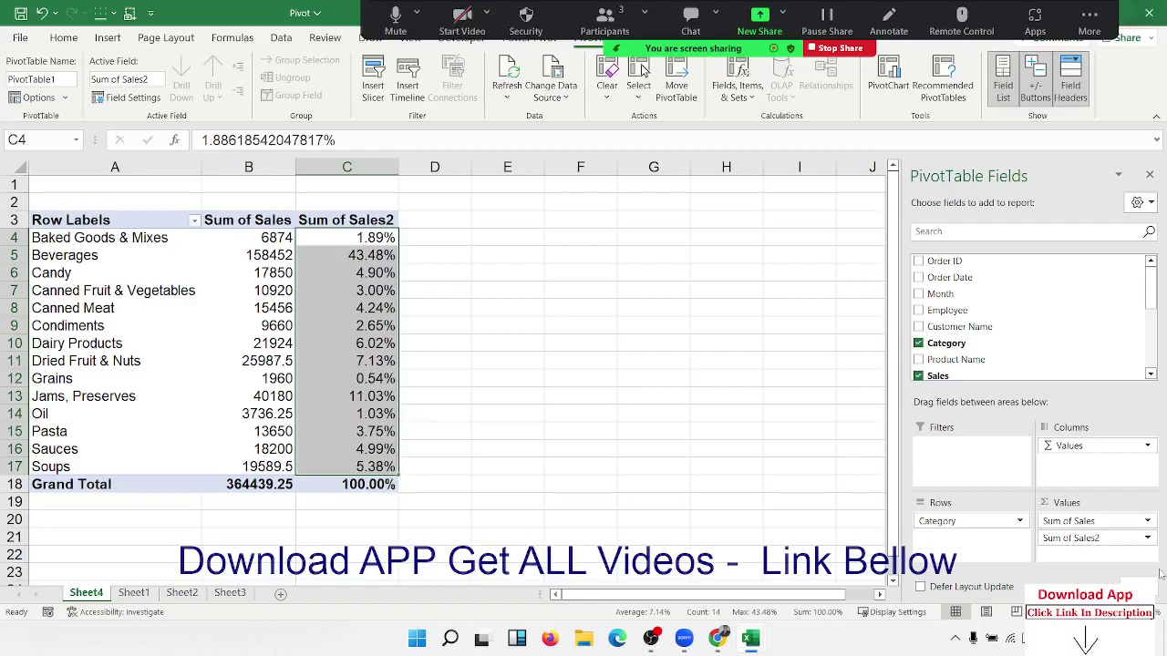
# - Insert a new PivotTable on a new sheet from the Sheet1 sales data
pyautogui.click(119, 592)
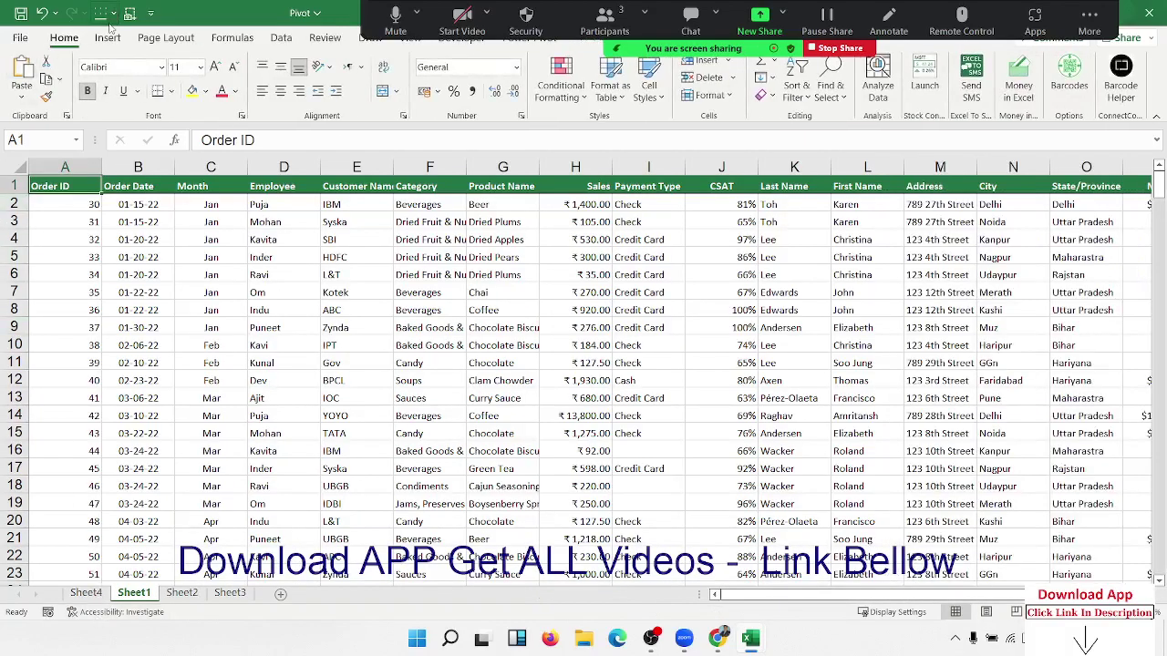
pyautogui.click(108, 37)
pyautogui.click(25, 75)
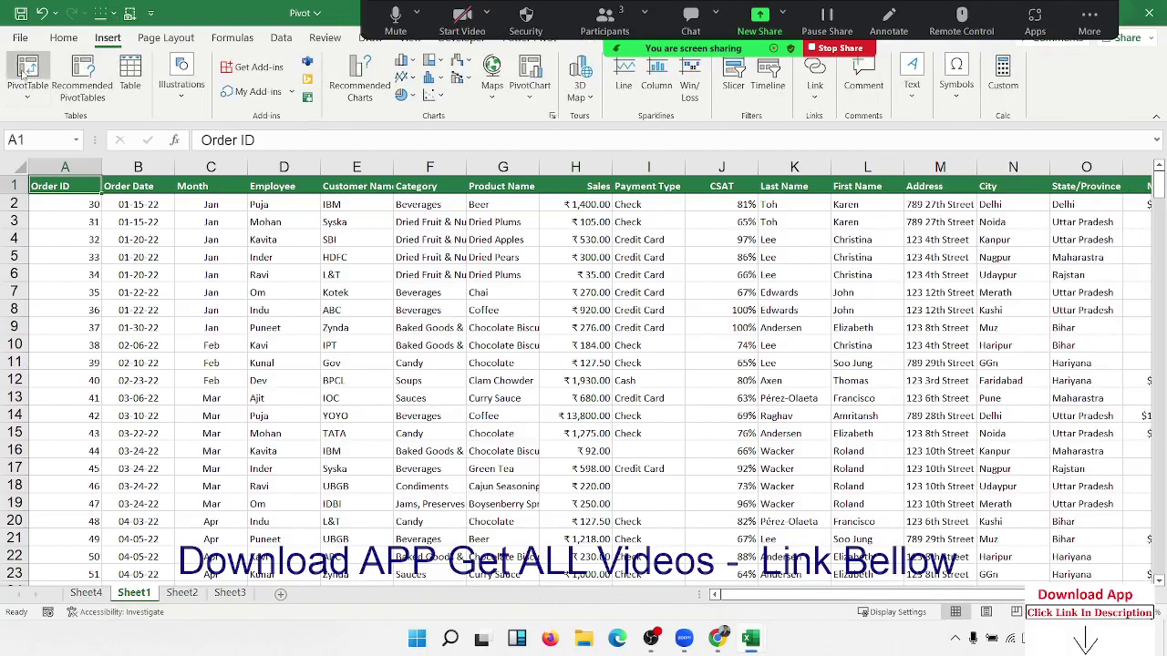
pyautogui.click(714, 404)
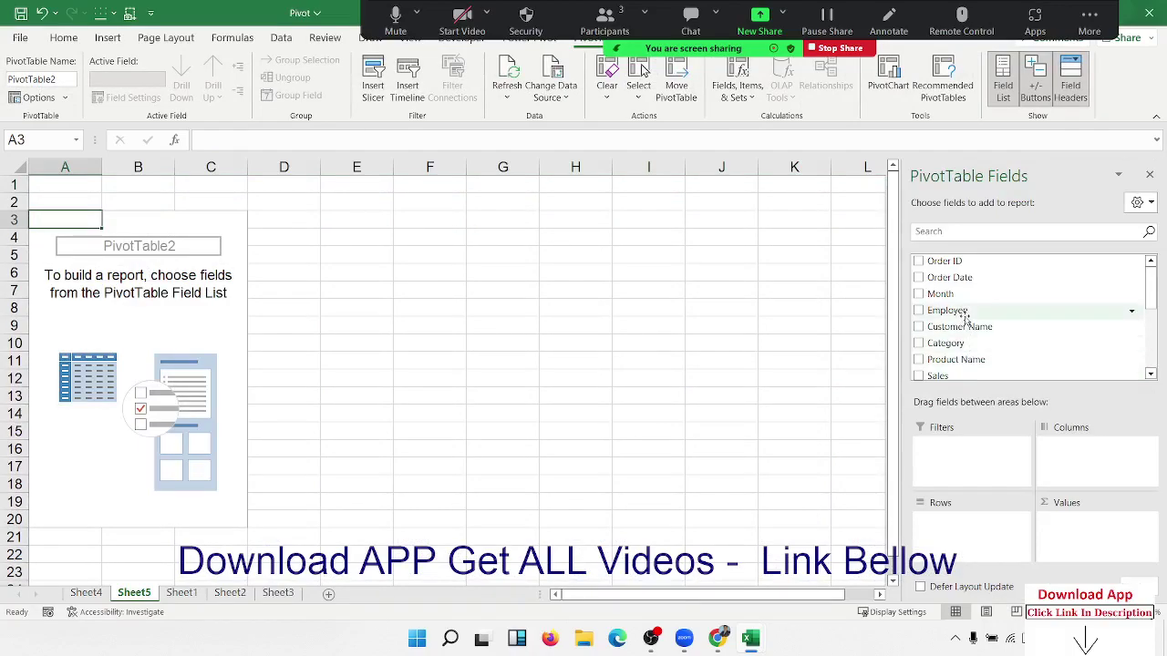
# - Lay out Employee in Rows, Month in Columns and Sum of Sales, then review the grand totals
pyautogui.moveTo(948, 310); pyautogui.dragTo(966, 551)
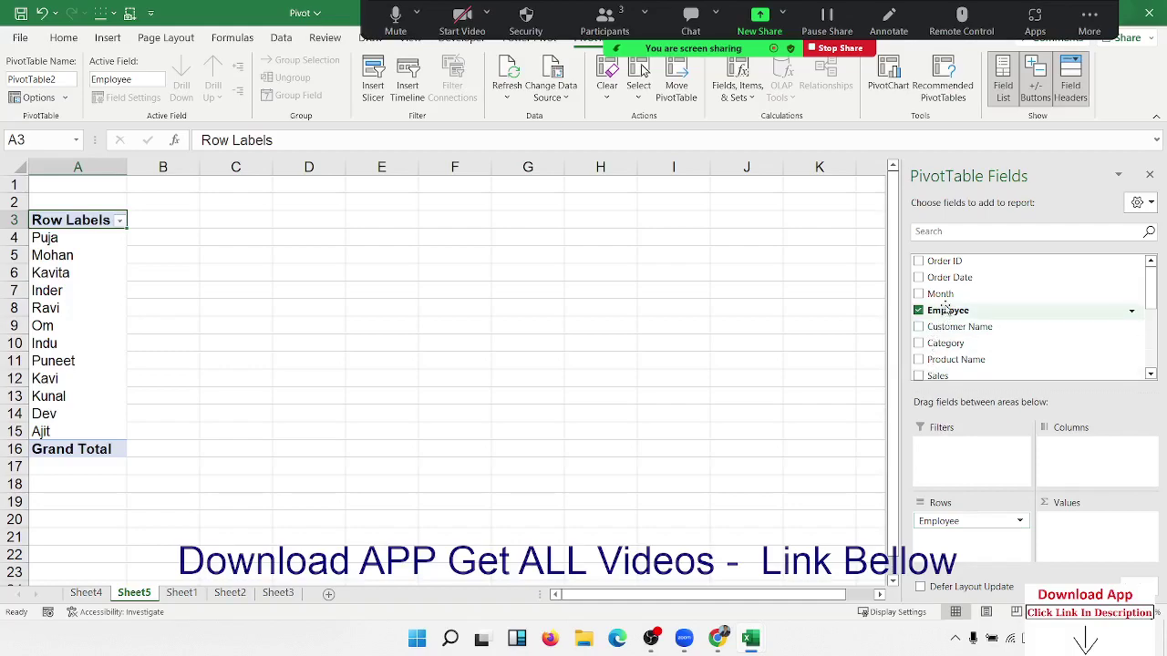
pyautogui.moveTo(940, 294)
pyautogui.mouseDown()
pyautogui.moveTo(1109, 452)
pyautogui.moveTo(1098, 446)
pyautogui.mouseUp()
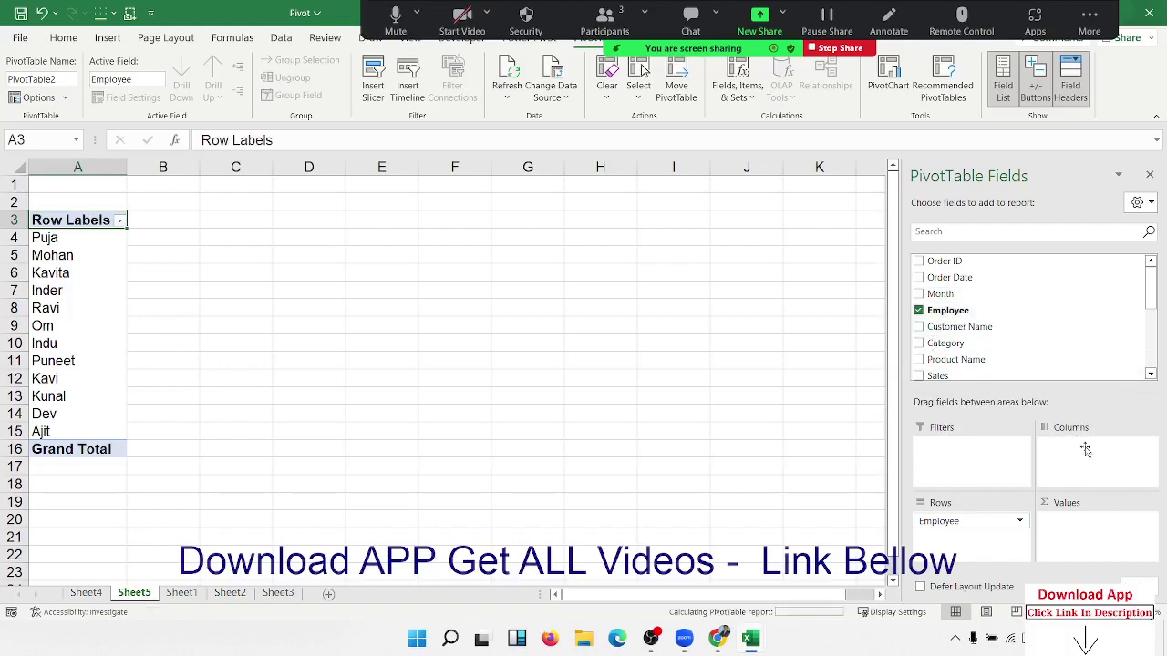
pyautogui.moveTo(939, 376)
pyautogui.mouseDown()
pyautogui.moveTo(1005, 415)
pyautogui.moveTo(1094, 538)
pyautogui.mouseUp()
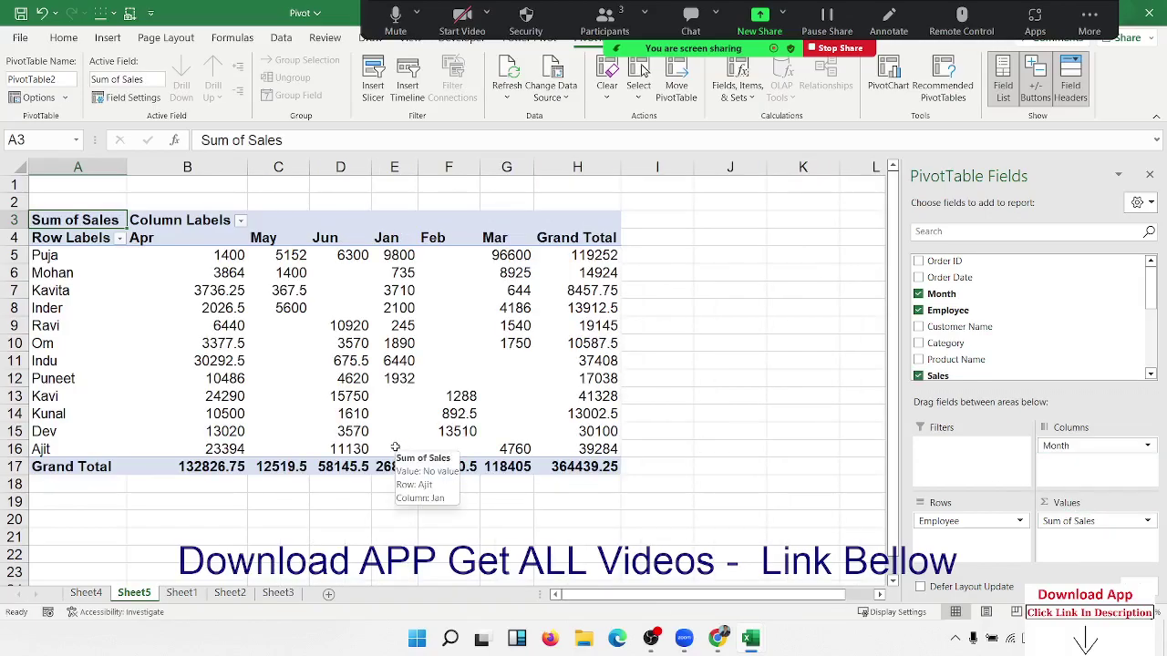
pyautogui.moveTo(235, 466); pyautogui.dragTo(510, 466)
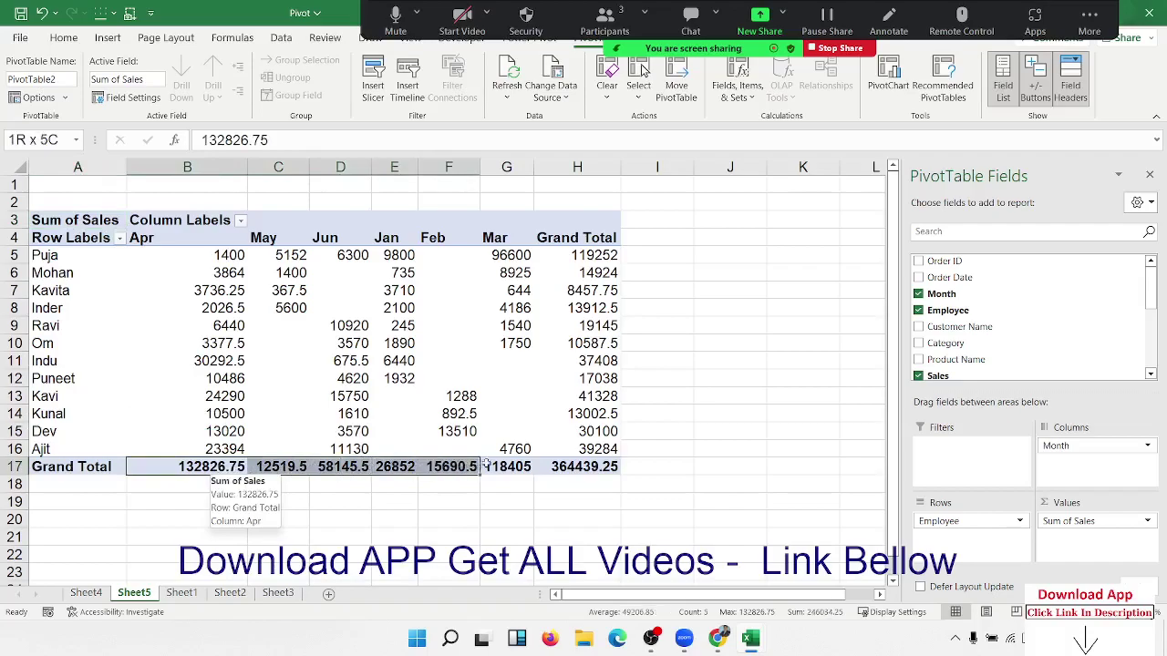
pyautogui.moveTo(609, 448)
pyautogui.mouseDown()
pyautogui.moveTo(608, 243)
pyautogui.moveTo(607, 259)
pyautogui.mouseUp()
pyautogui.click(573, 468)
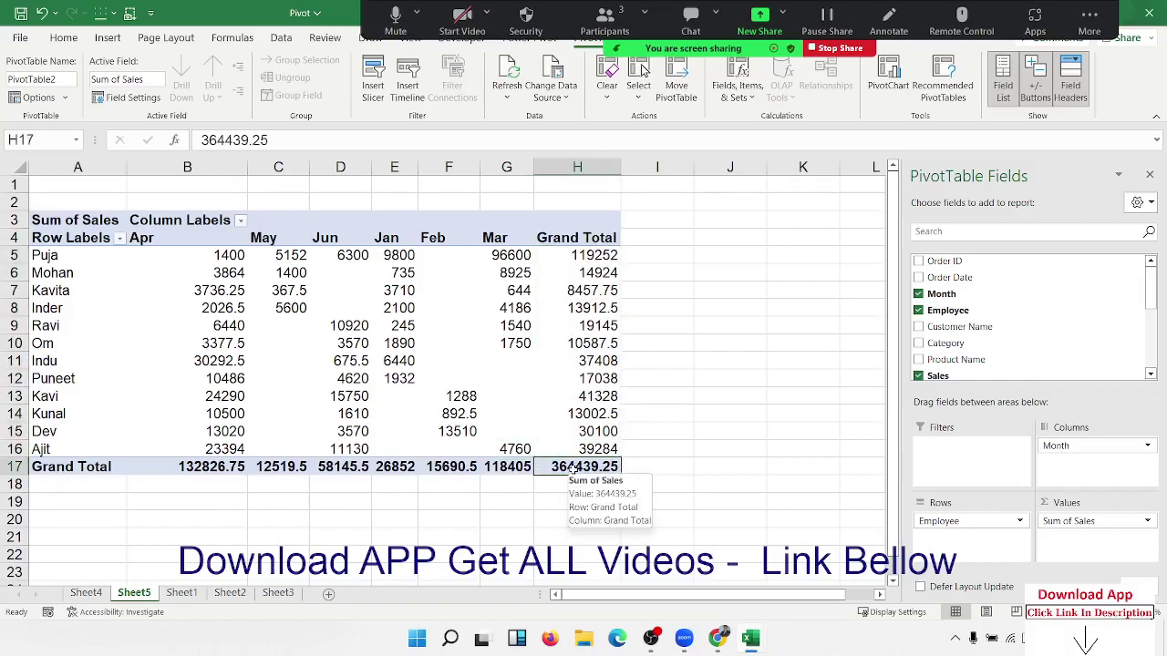
pyautogui.moveTo(573, 415)
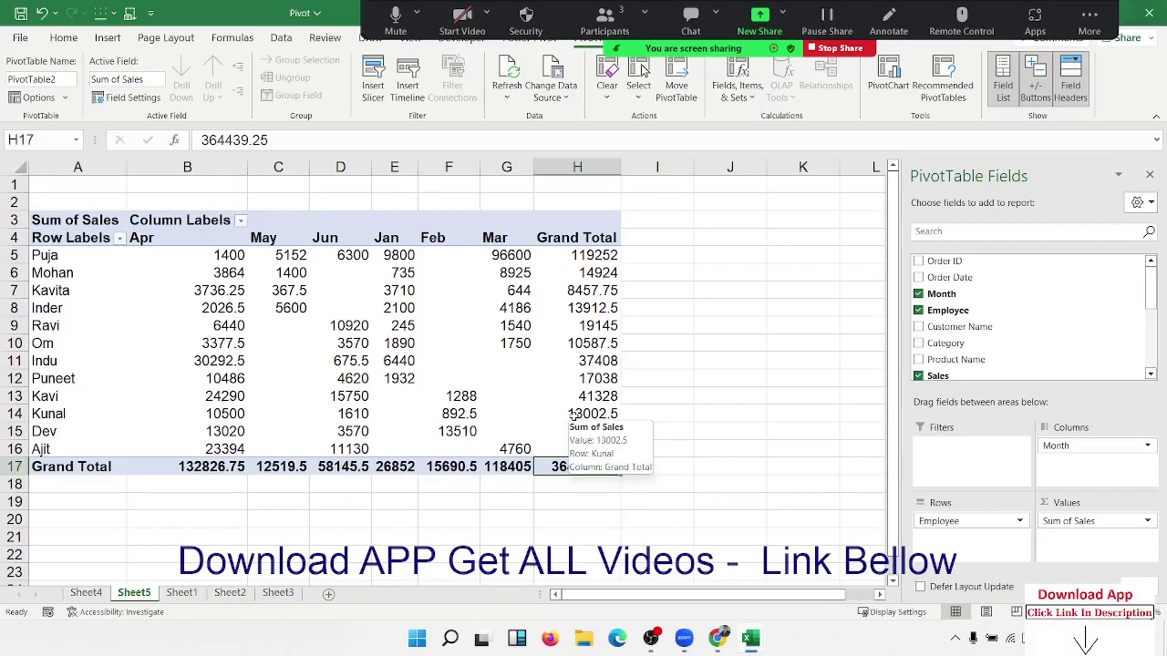
pyautogui.click(510, 344)
# - Try % of Grand Total, % of Column Total and % of Row Total for Sum of Sales, then cancel
pyautogui.click(1064, 522)
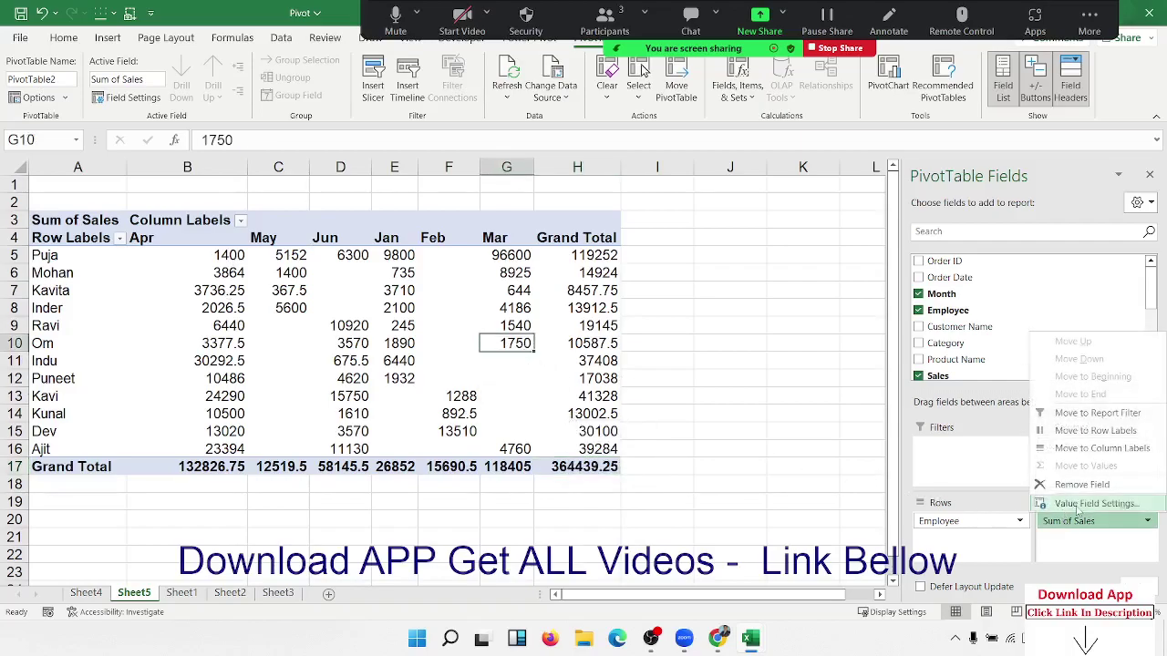
pyautogui.click(1078, 507)
pyautogui.click(646, 246)
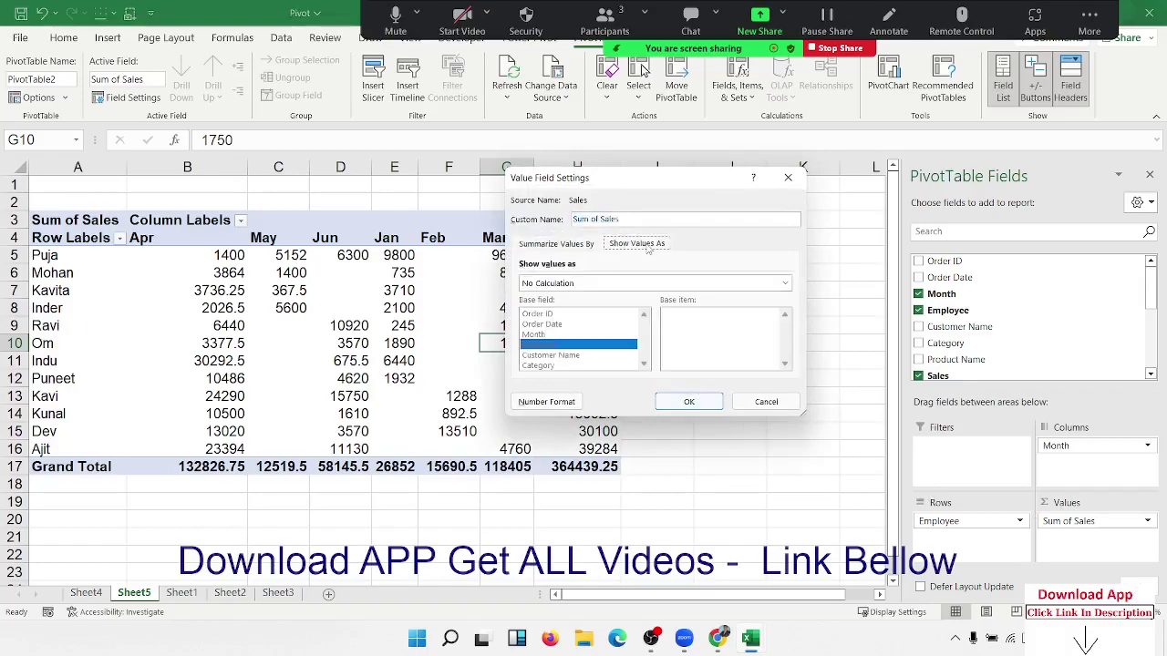
pyautogui.click(618, 285)
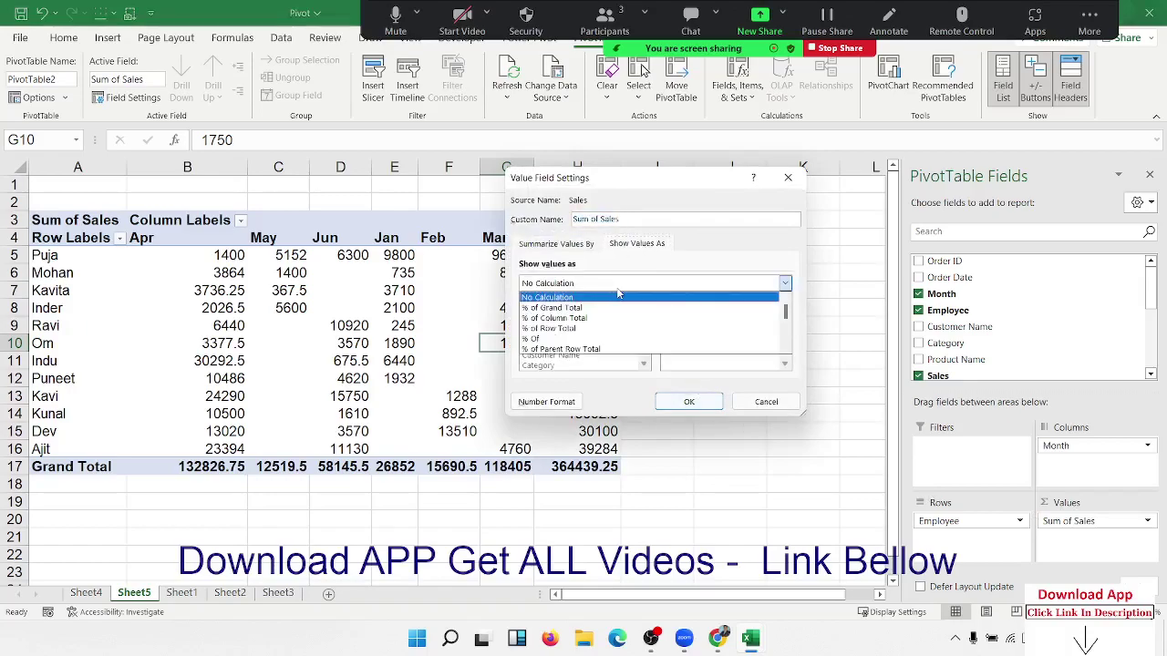
pyautogui.click(608, 308)
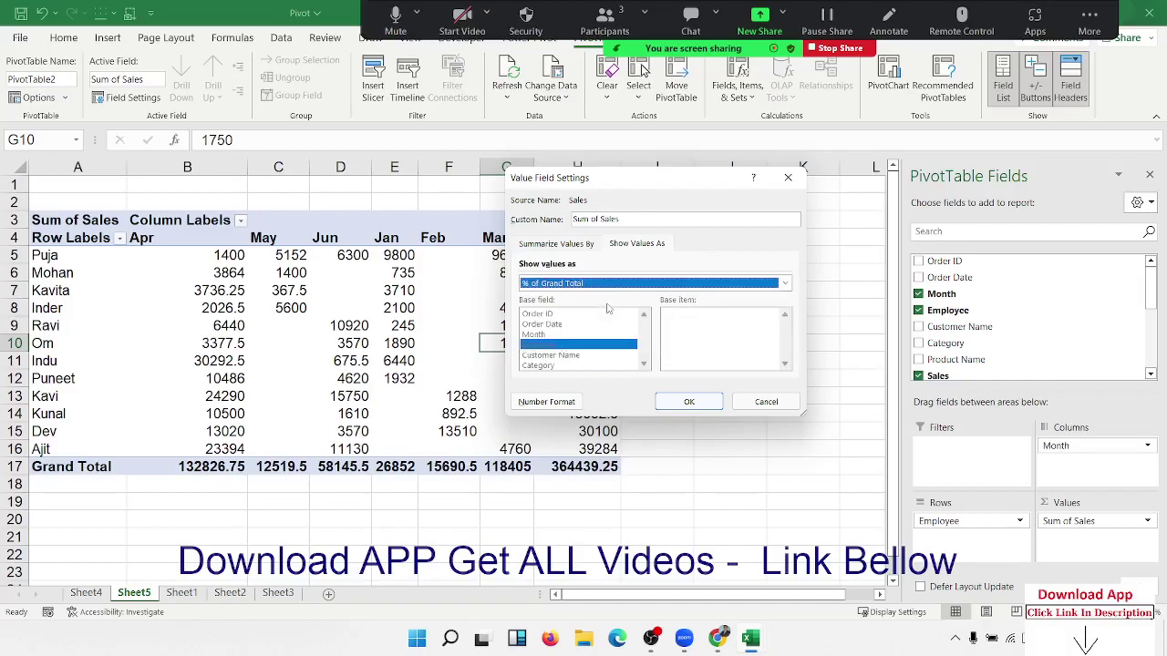
pyautogui.moveTo(597, 179); pyautogui.dragTo(741, 192)
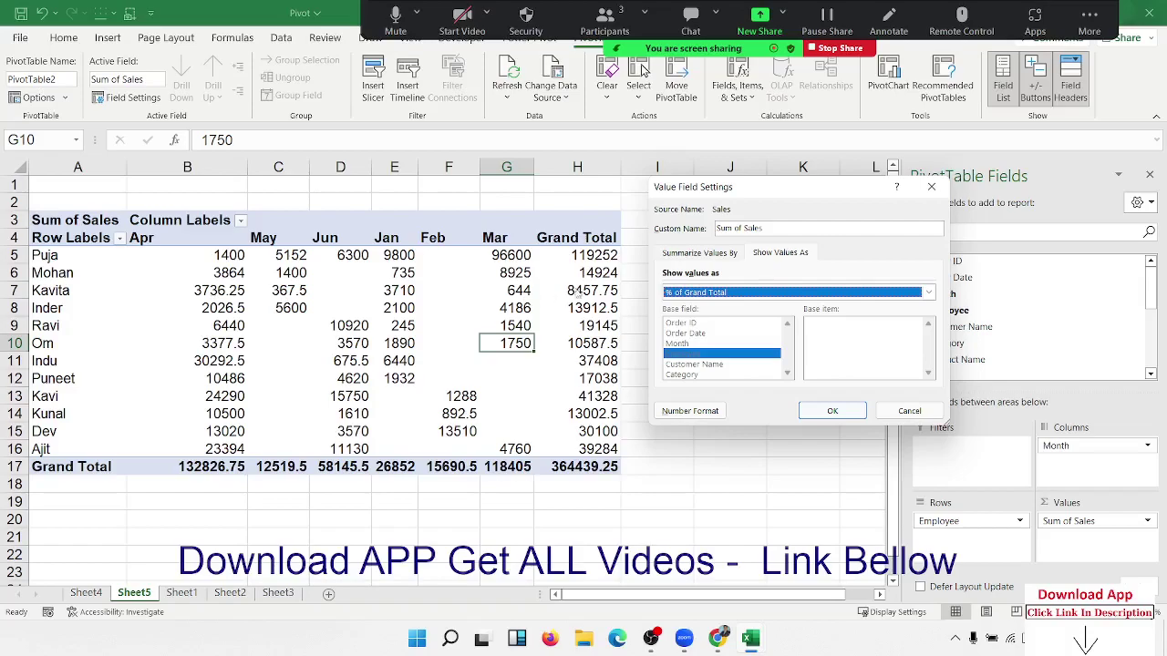
pyautogui.click(677, 294)
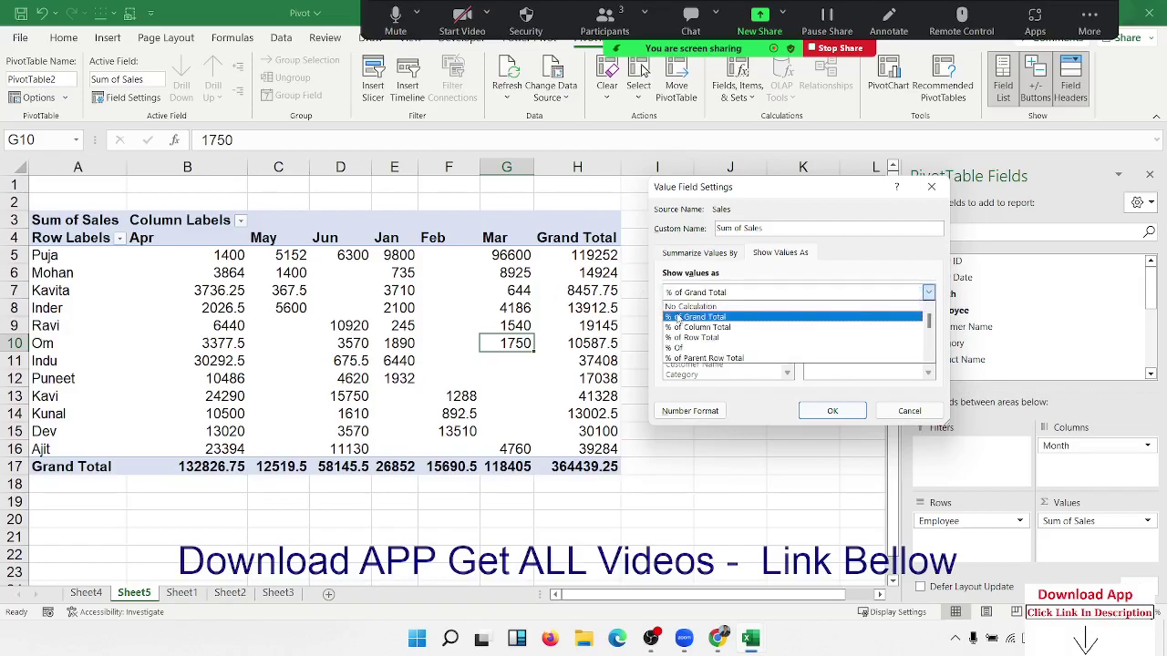
pyautogui.click(677, 330)
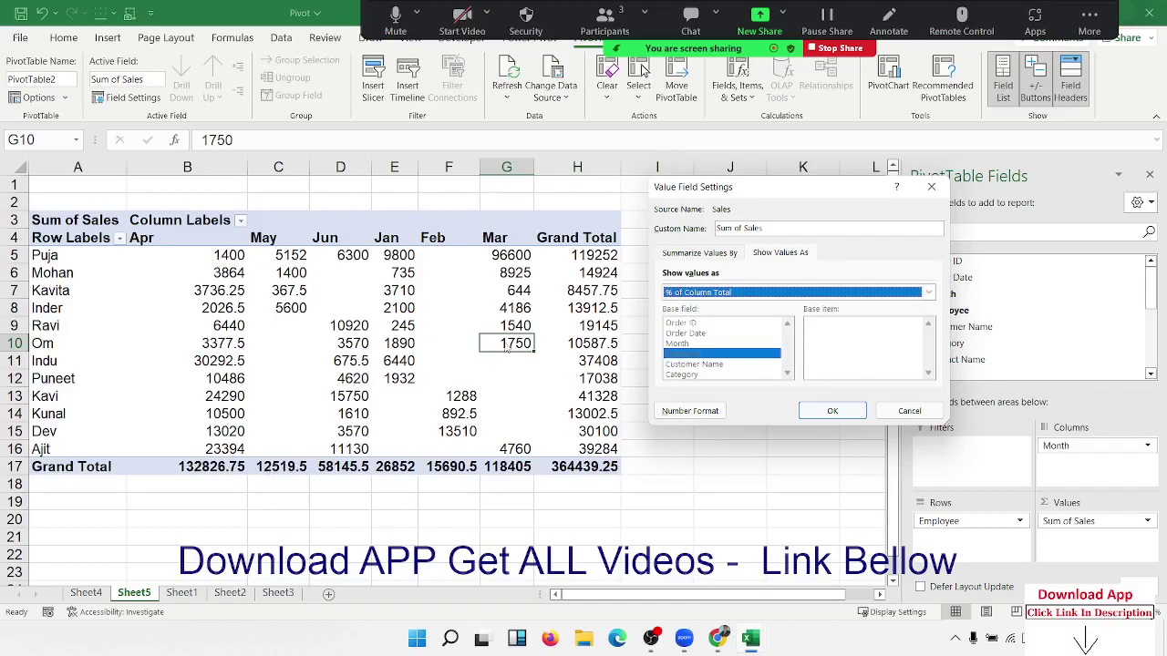
pyautogui.click(683, 293)
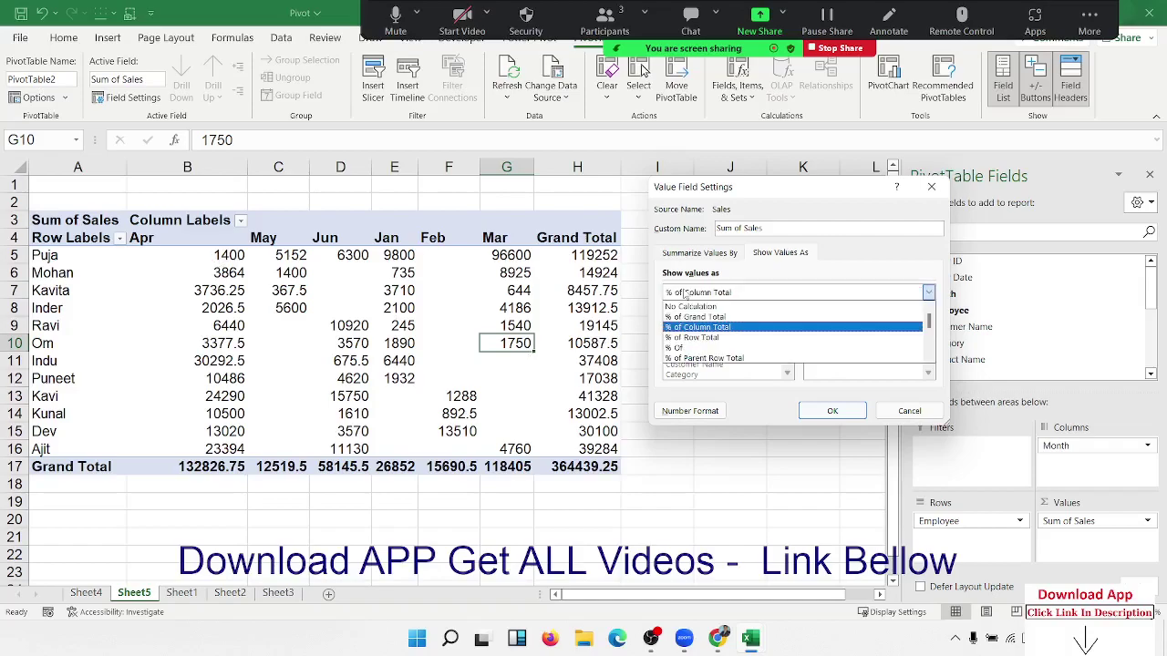
pyautogui.click(695, 338)
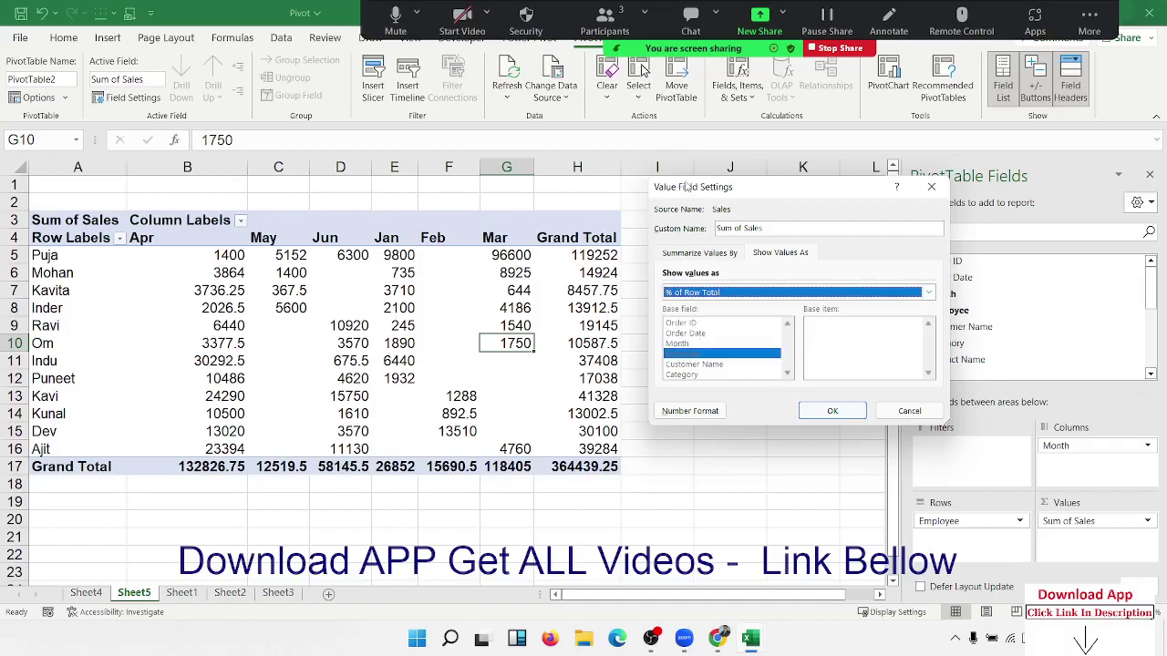
pyautogui.moveTo(688, 189); pyautogui.dragTo(276, 366)
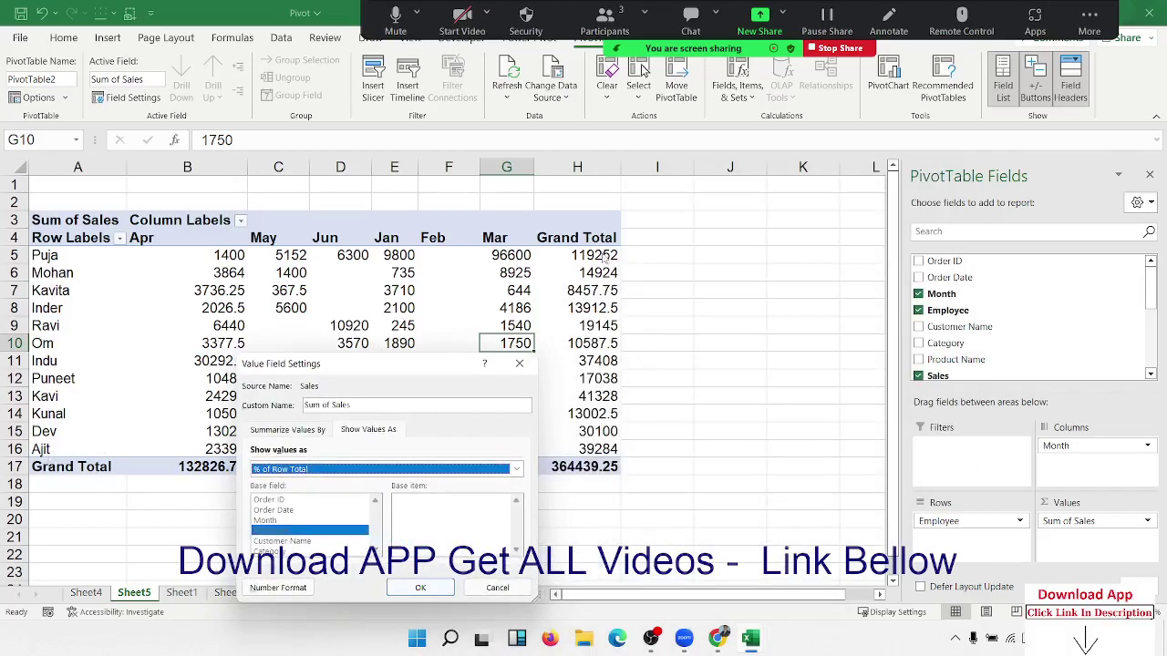
pyautogui.moveTo(362, 372); pyautogui.dragTo(293, 253)
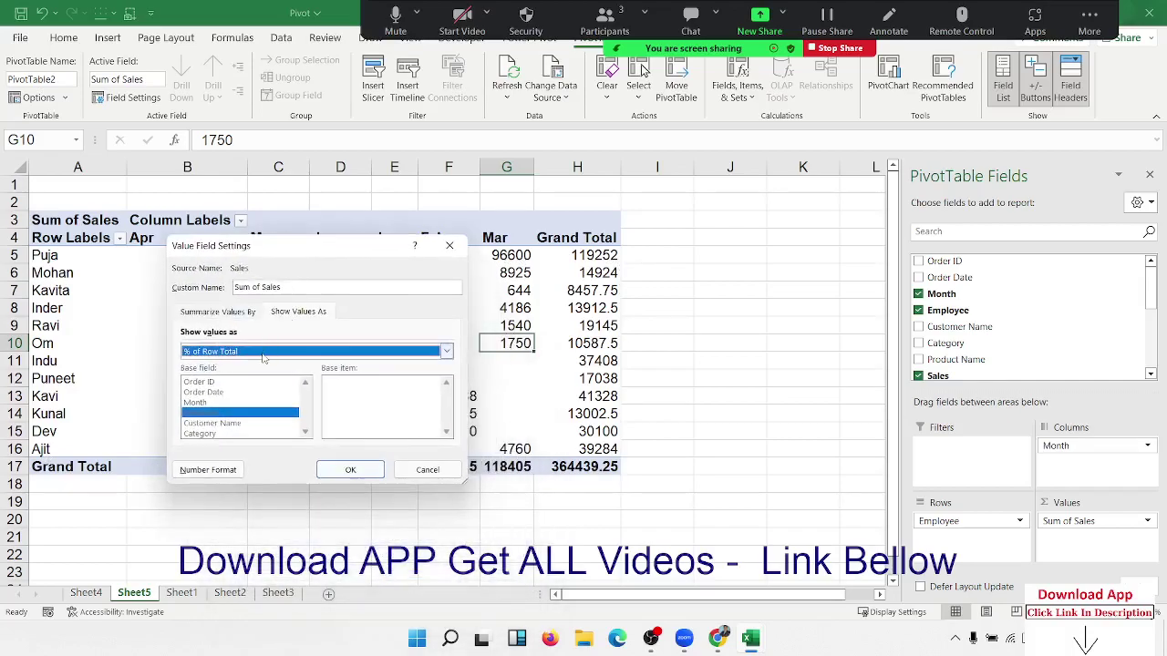
pyautogui.click(264, 354)
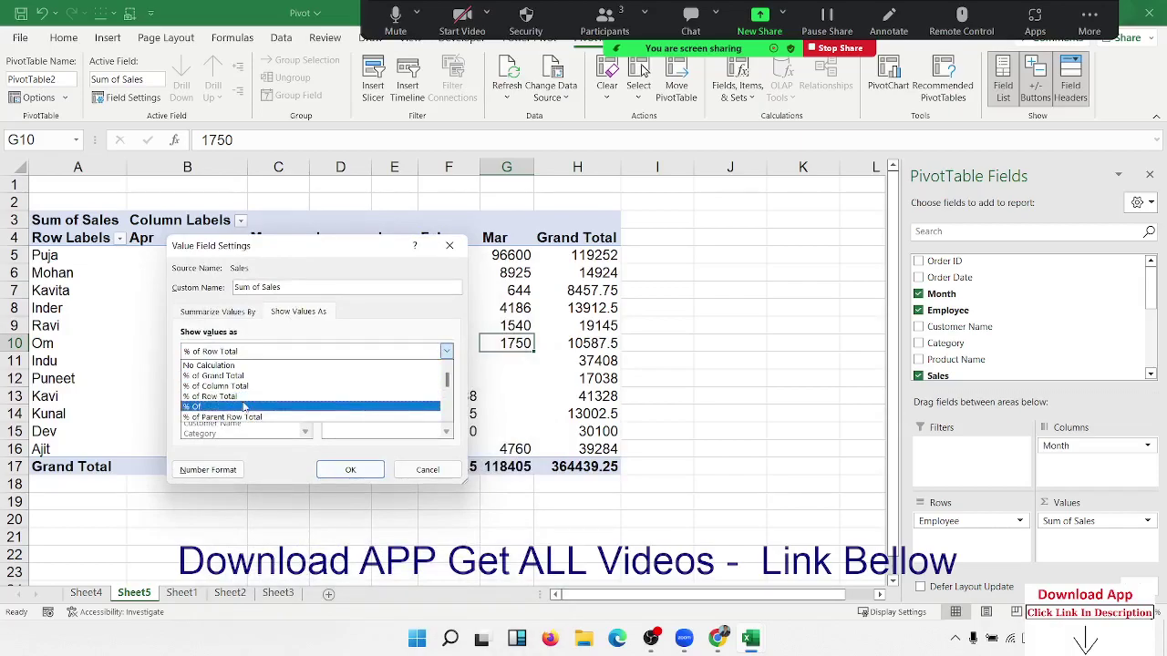
pyautogui.click(441, 472)
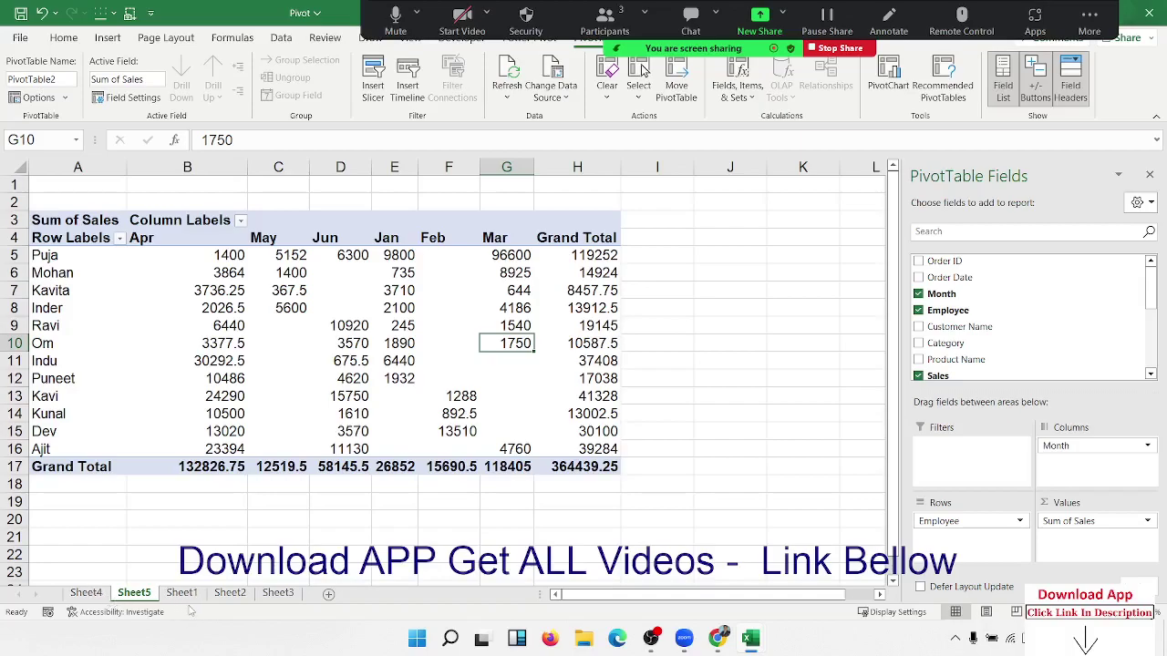
# - Show Sum of Sales as % of Grand Total, totalling 100.00%
pyautogui.click(1108, 521)
pyautogui.click(1093, 503)
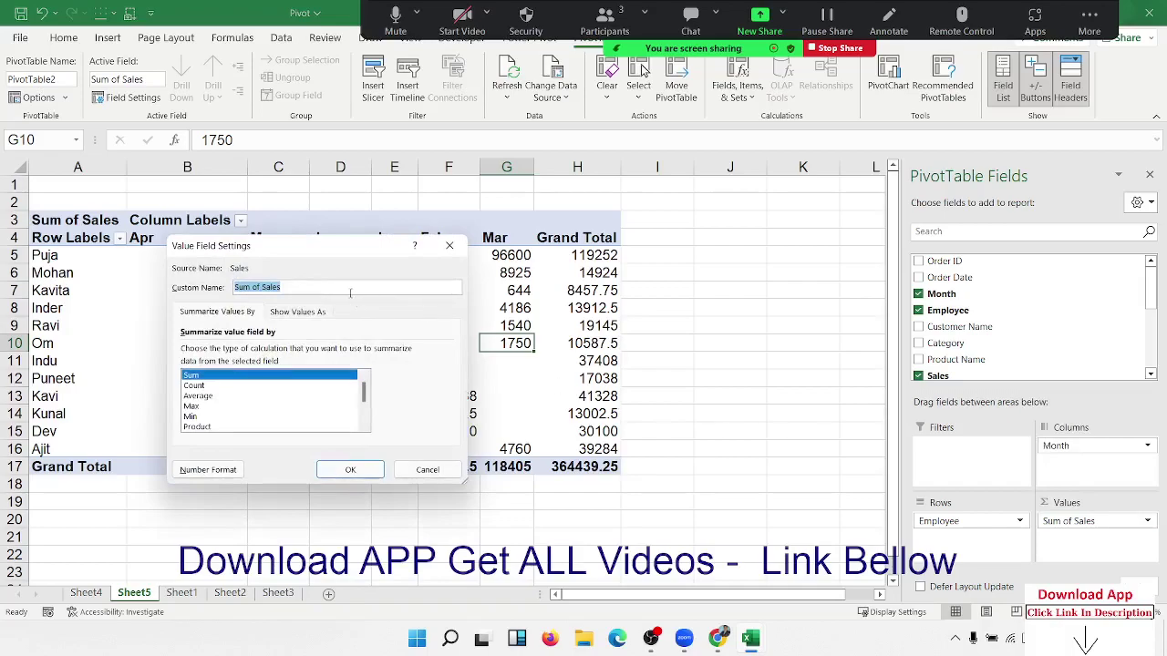
pyautogui.click(321, 312)
pyautogui.click(306, 351)
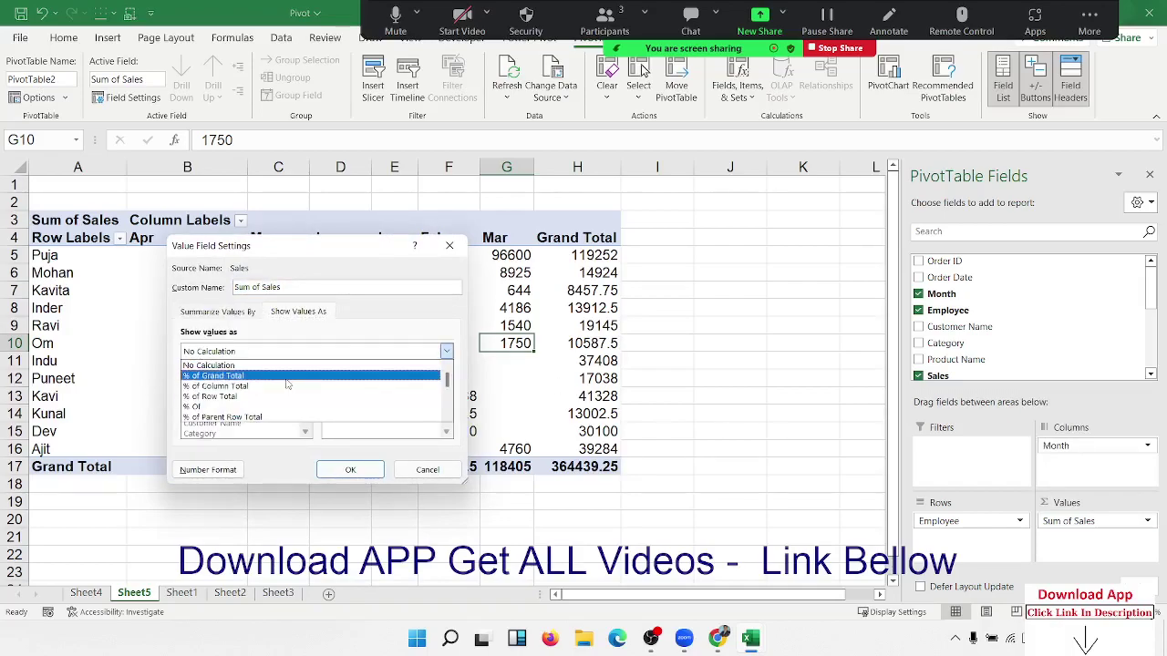
pyautogui.click(288, 377)
pyautogui.click(360, 468)
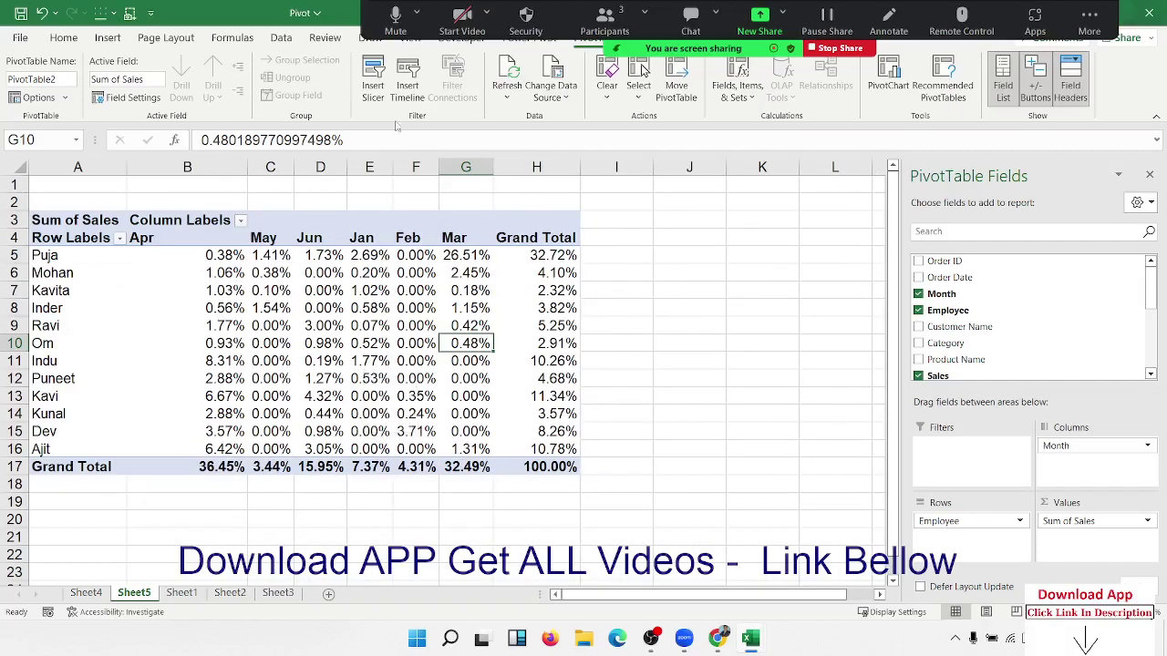
# - Check Puja's April percentage, then return to the Sheet1 order data
pyautogui.click(83, 255)
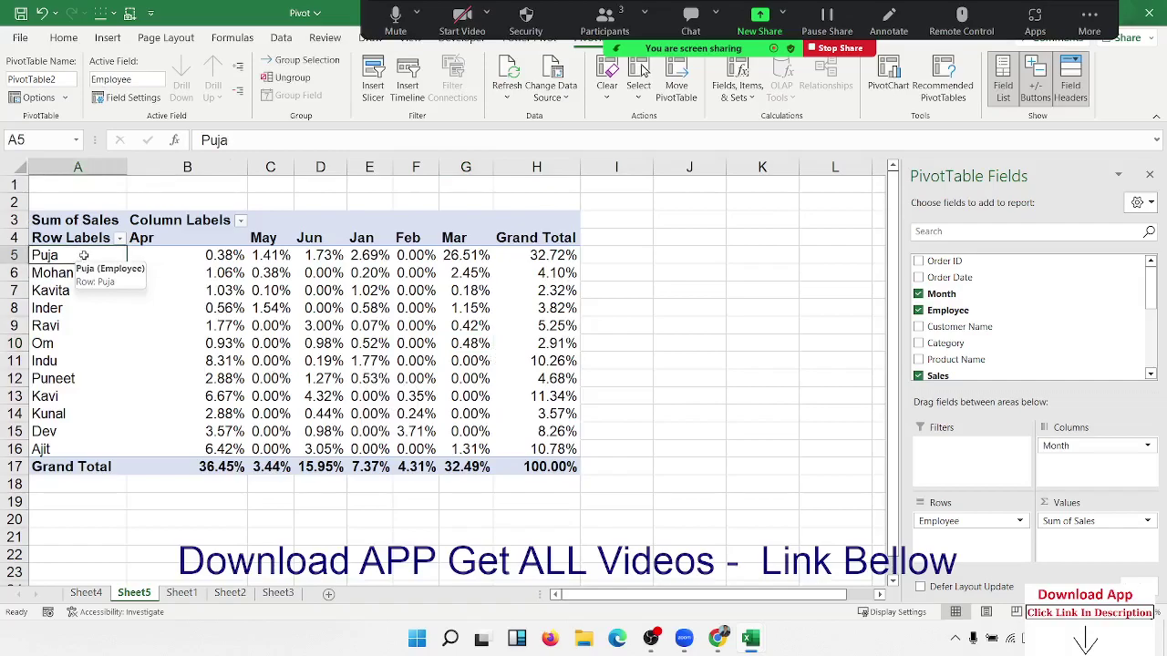
pyautogui.click(223, 255)
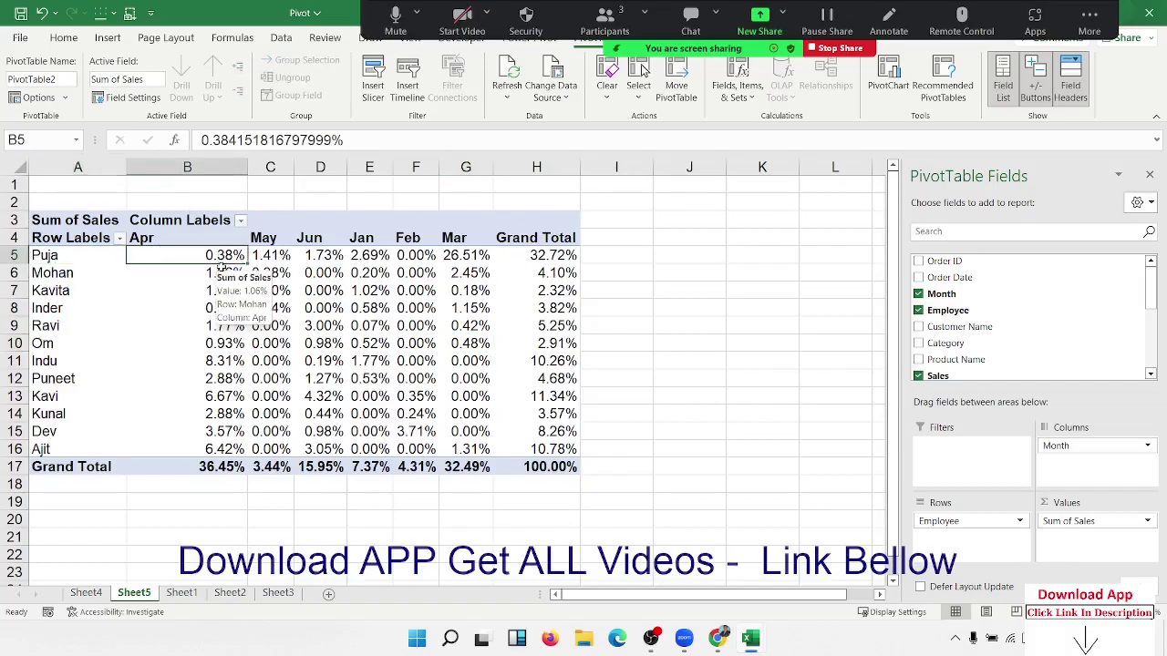
pyautogui.moveTo(241, 295)
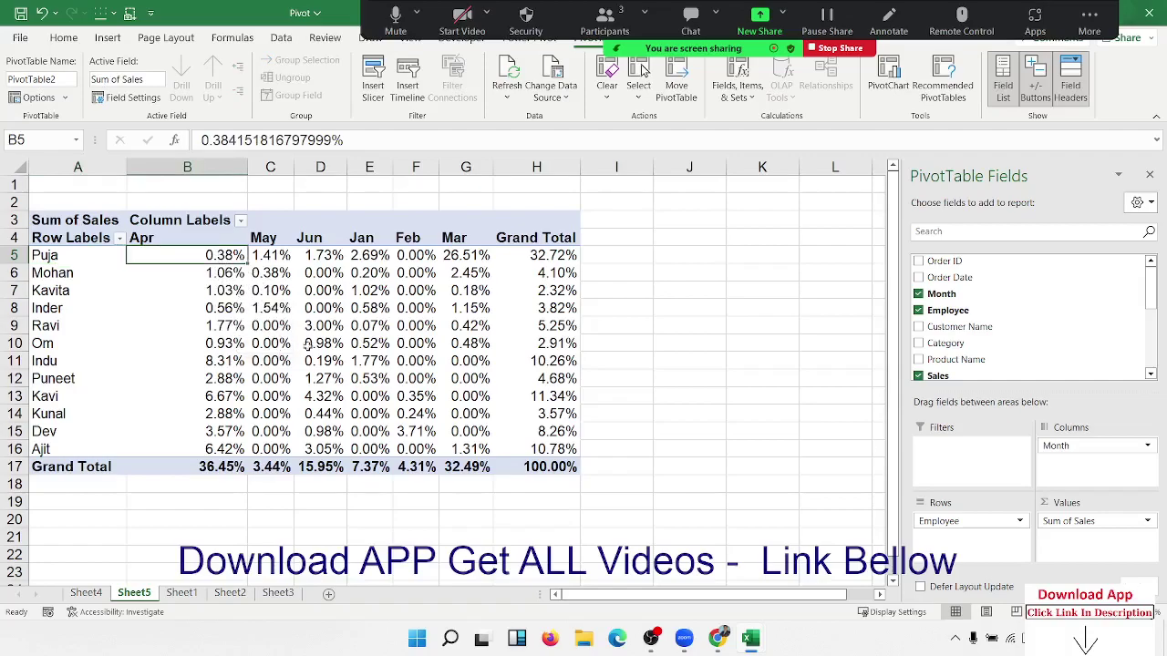
pyautogui.click(194, 589)
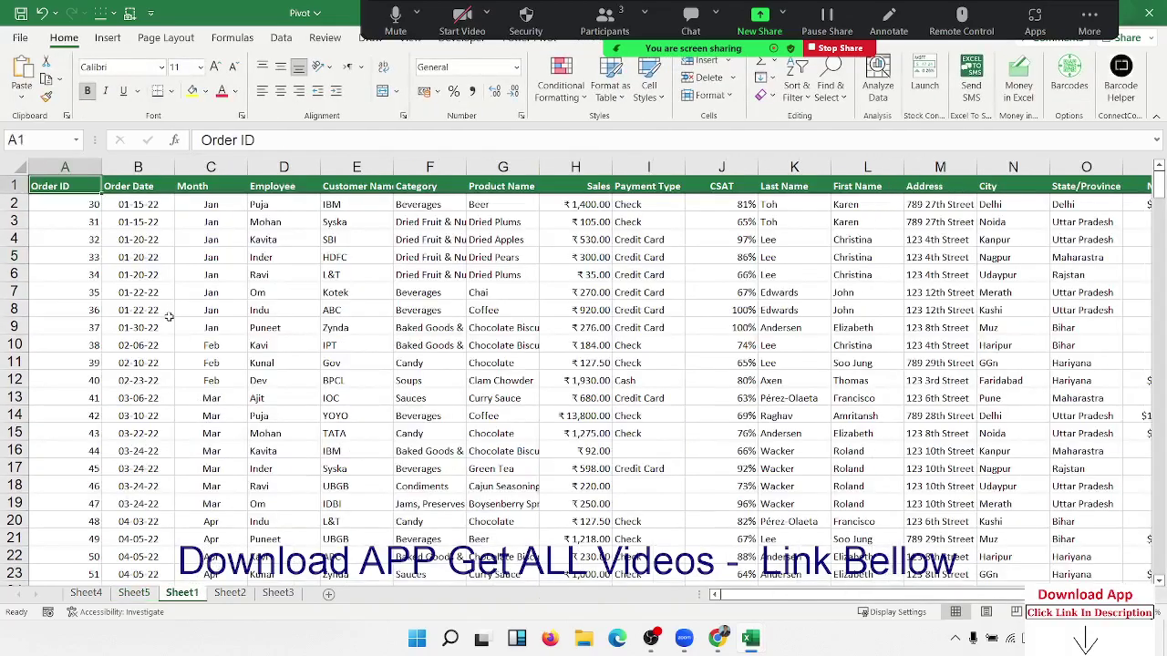
# - Add a Target row at row 345 with the label in D345 and 45000 in Sales
pyautogui.press('Down')
pyautogui.hotkey('ctrl', 'Down')
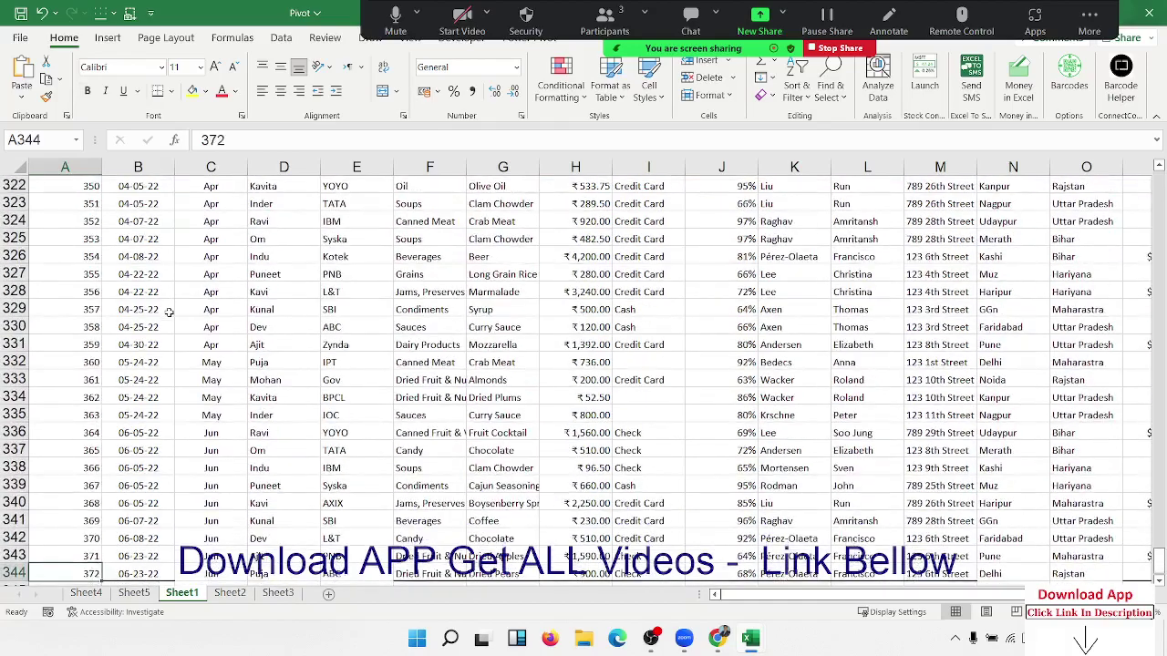
pyautogui.press('Right')
pyautogui.press('Right')
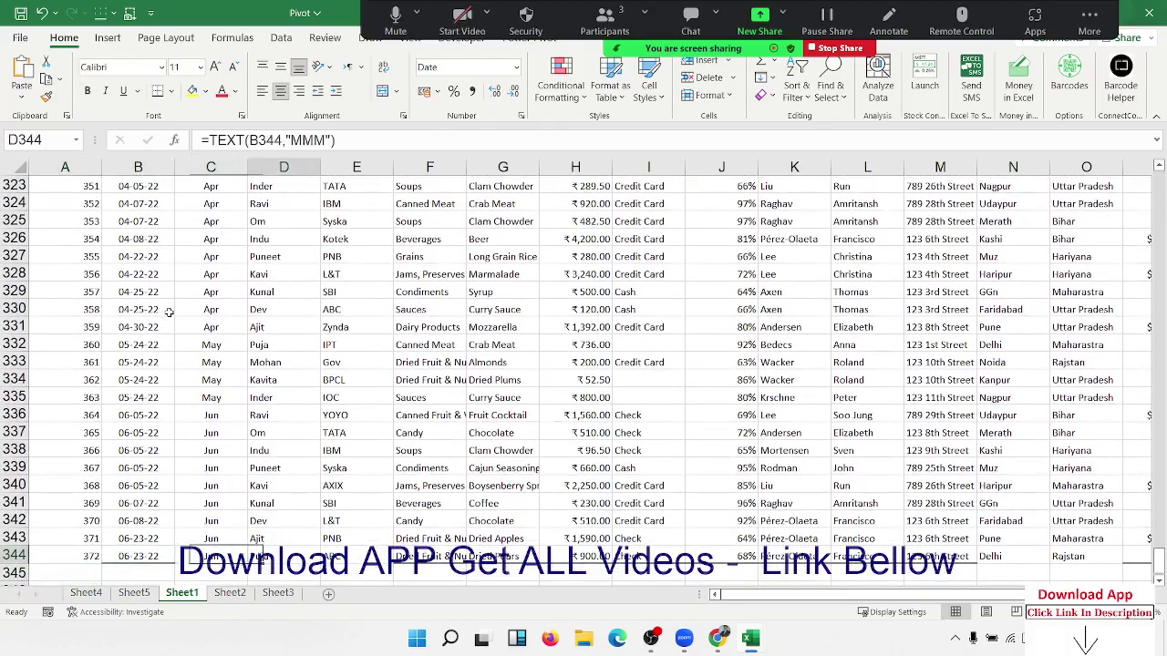
pyautogui.press('Right')
pyautogui.press('Down')
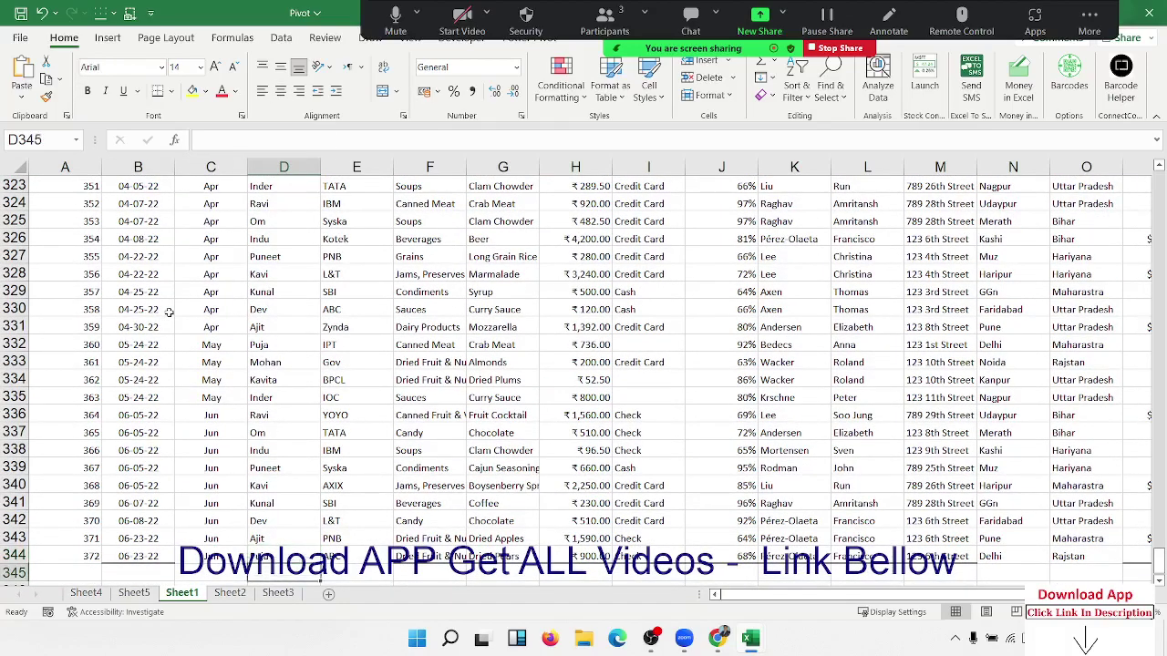
pyautogui.write('Tar')
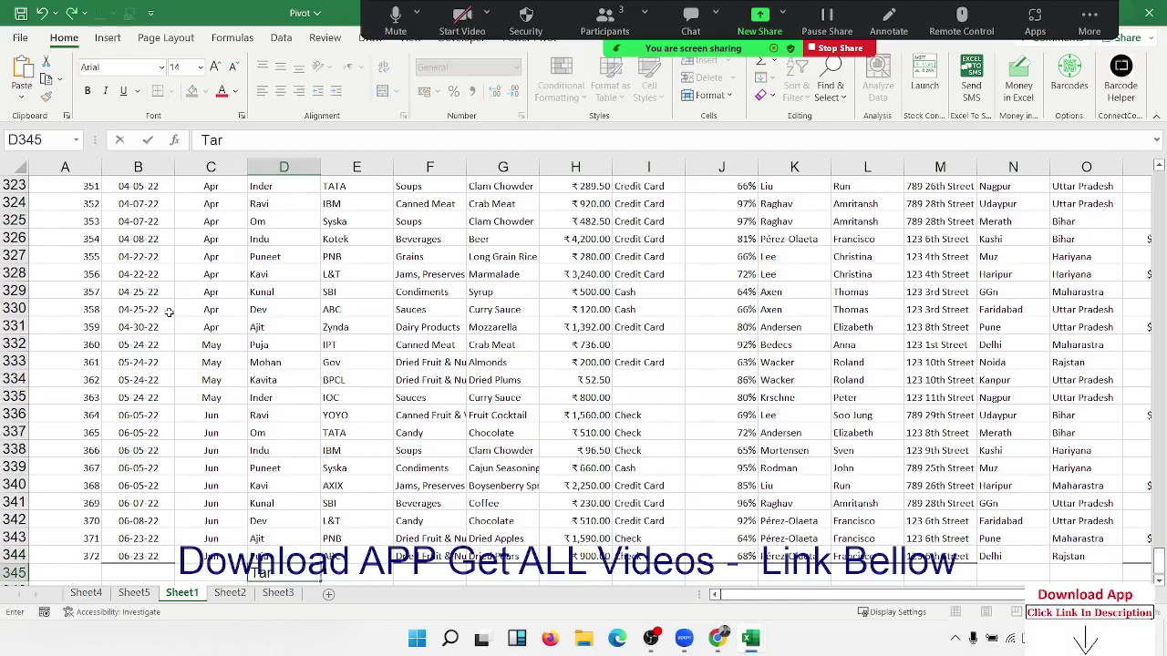
pyautogui.write('get')
pyautogui.press('Right')
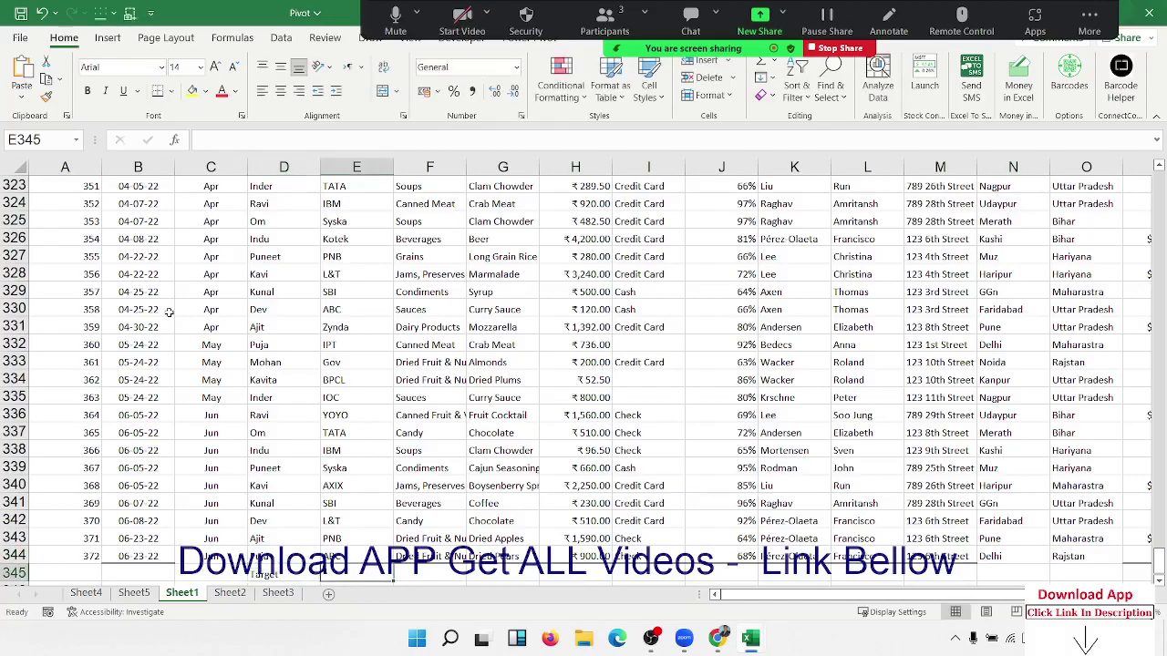
pyautogui.press('Right')
pyautogui.press('Right')
pyautogui.press('Right')
pyautogui.press('Right')
pyautogui.press('Right')
pyautogui.press('Right')
pyautogui.press('Right')
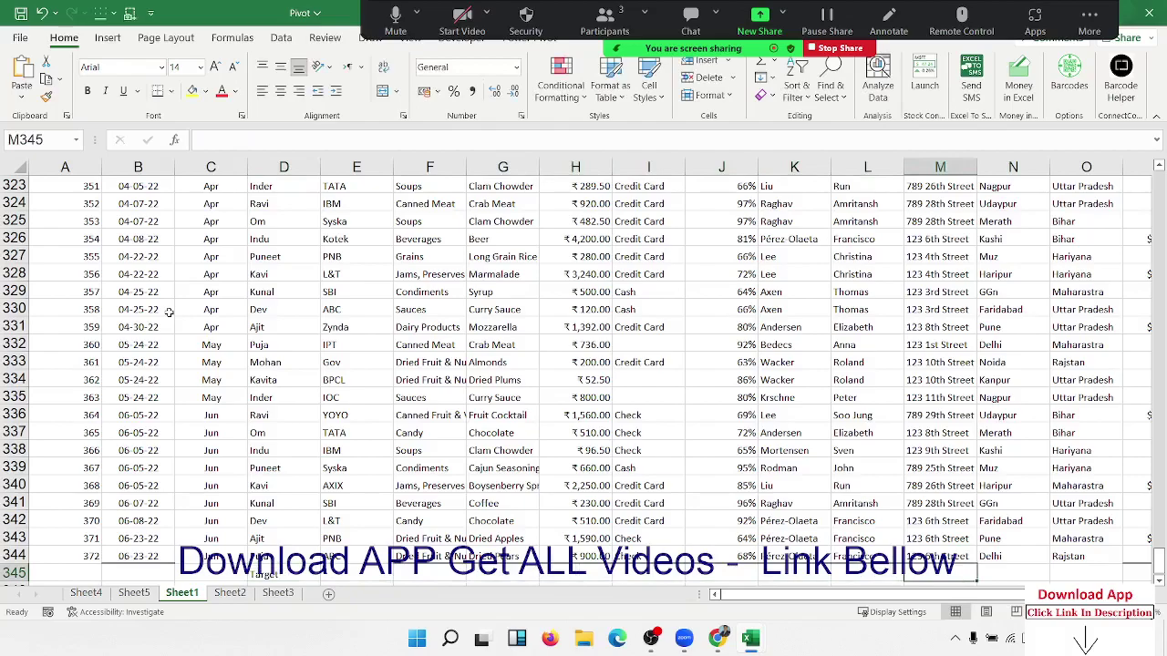
pyautogui.press('Right')
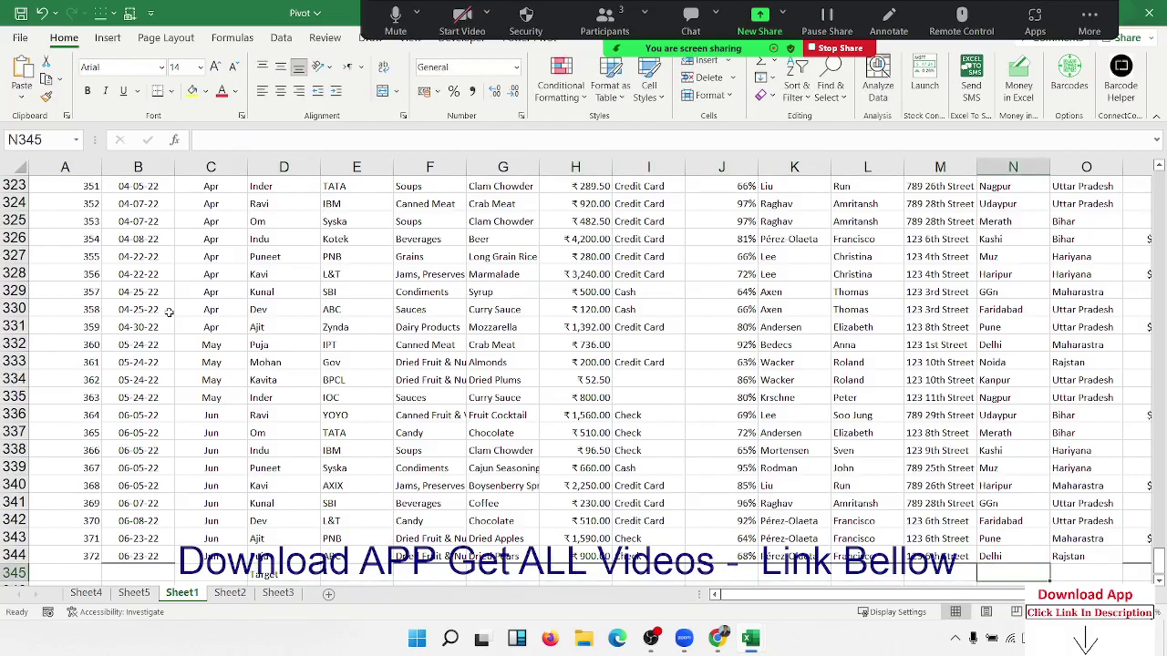
pyautogui.press('Left')
pyautogui.press('Left')
pyautogui.press('Left')
pyautogui.press('Left')
pyautogui.press('Left')
pyautogui.press('Left')
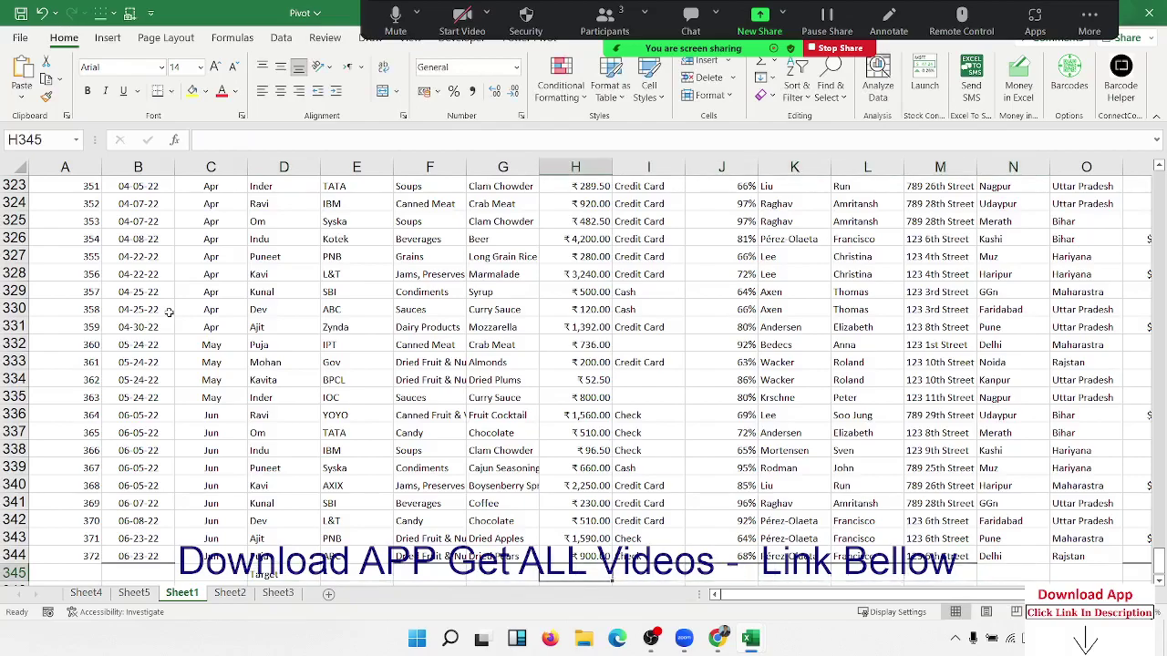
pyautogui.write('450000')
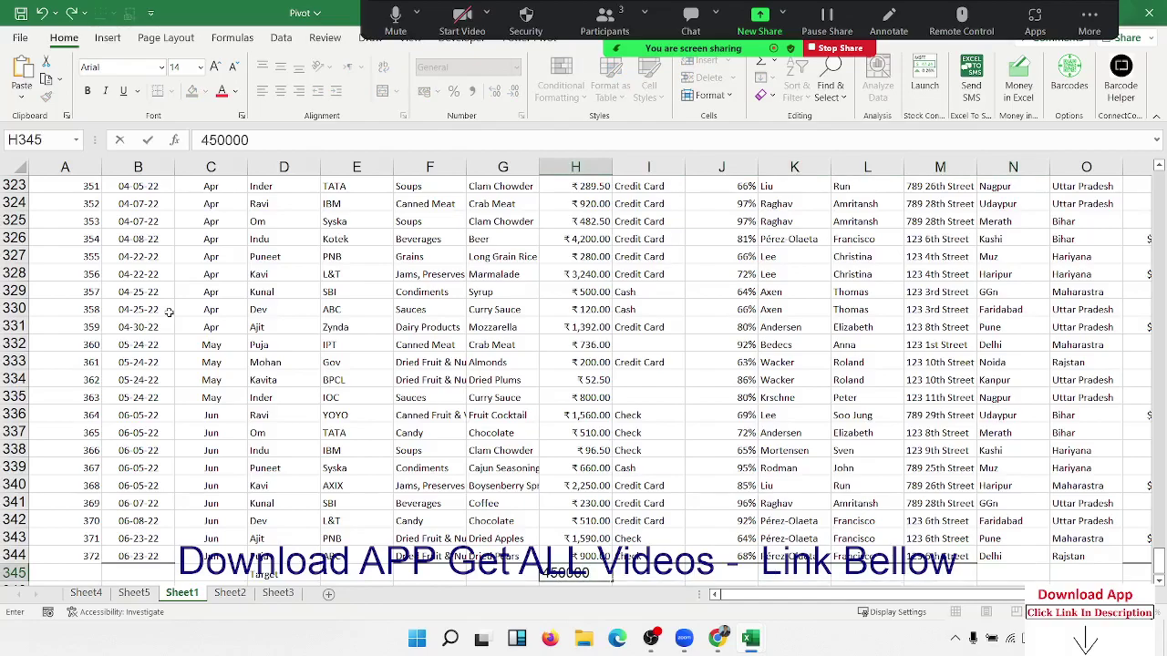
pyautogui.press('BackSpace')
pyautogui.press('Return')
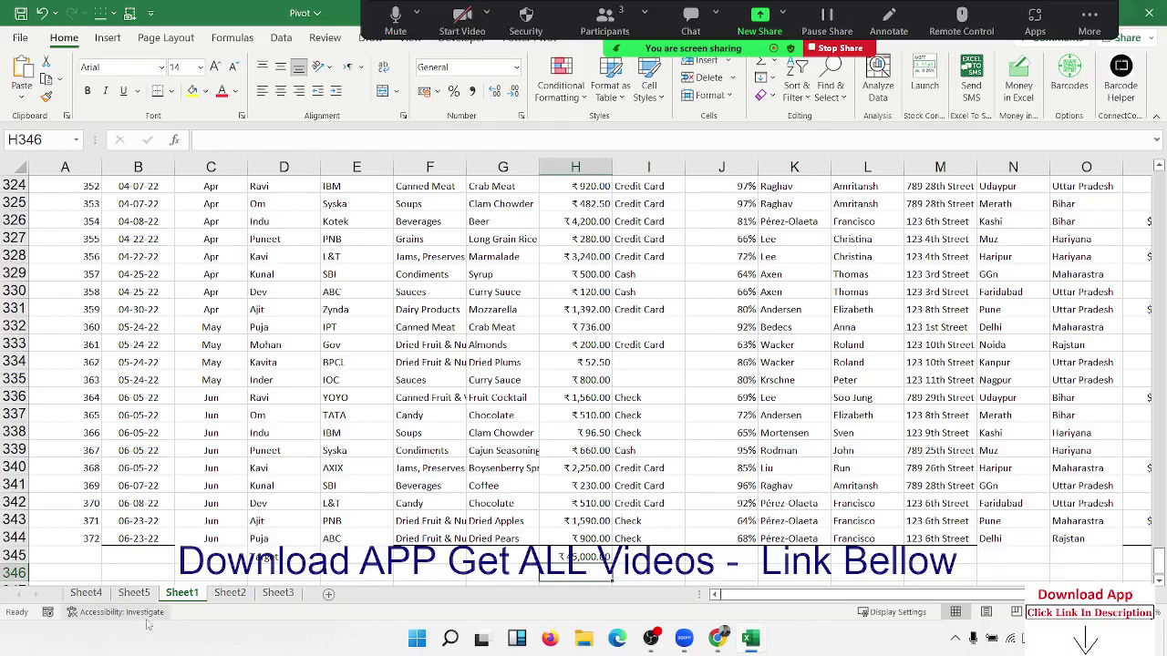
# - Select the whole data range, extending it down to include the Target row
pyautogui.click(83, 200)
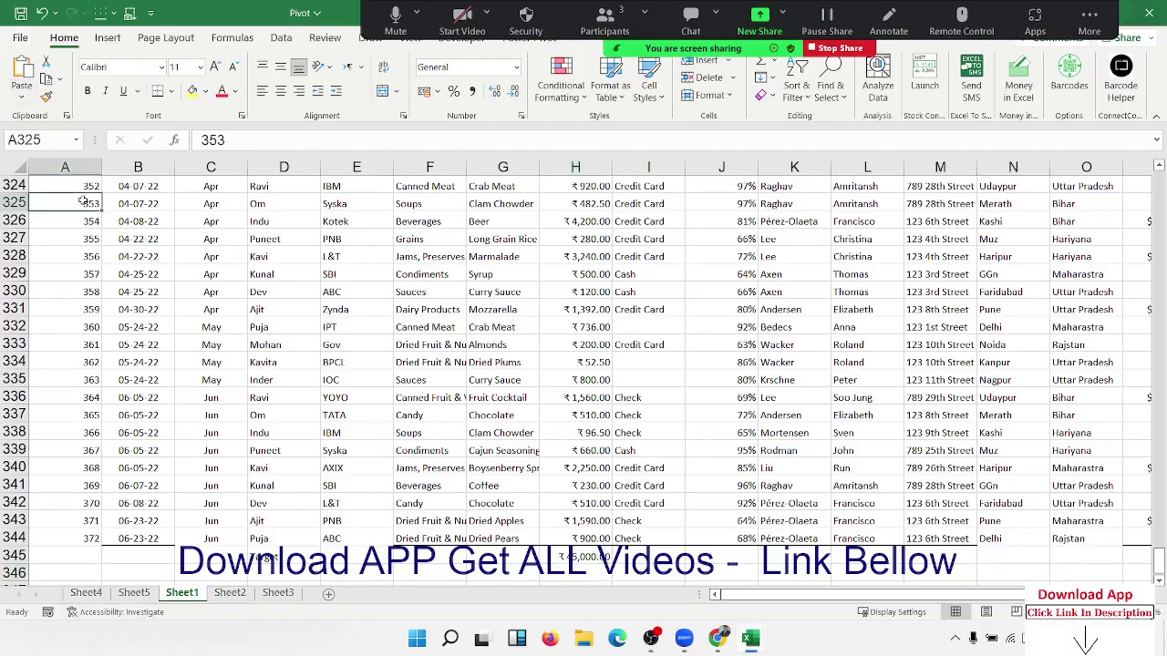
pyautogui.hotkey('ctrl', 'Home')
pyautogui.hotkey('ctrl', 'shift', 'Right')
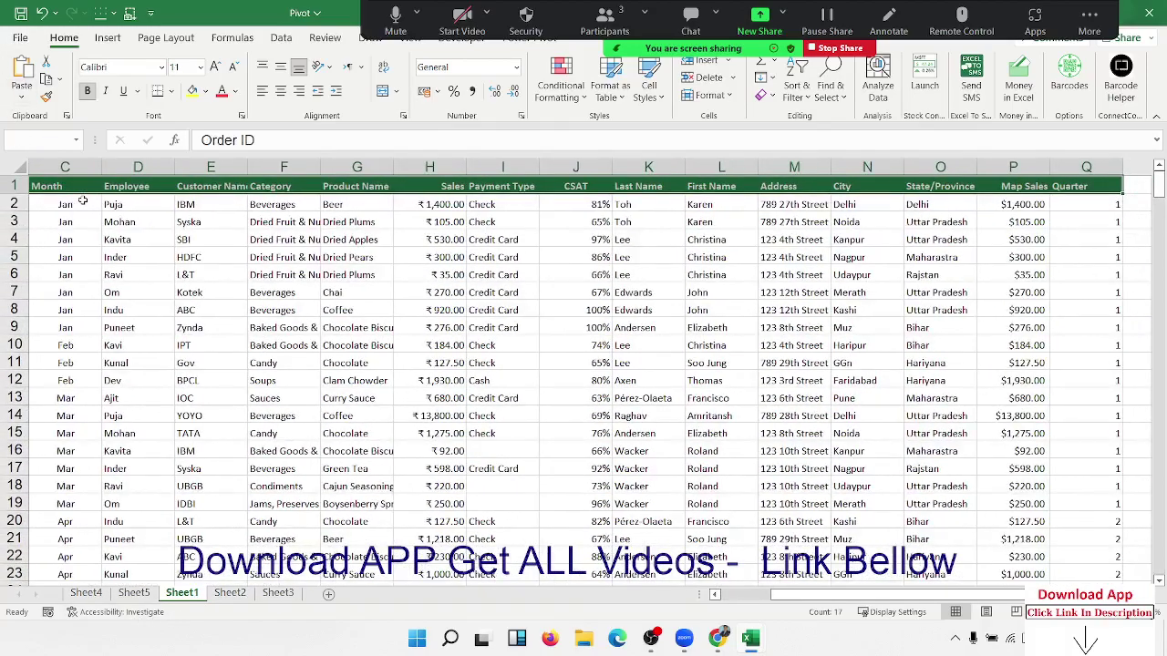
pyautogui.hotkey('ctrl', 'shift', 'Down')
pyautogui.hotkey('shift', 'Down')
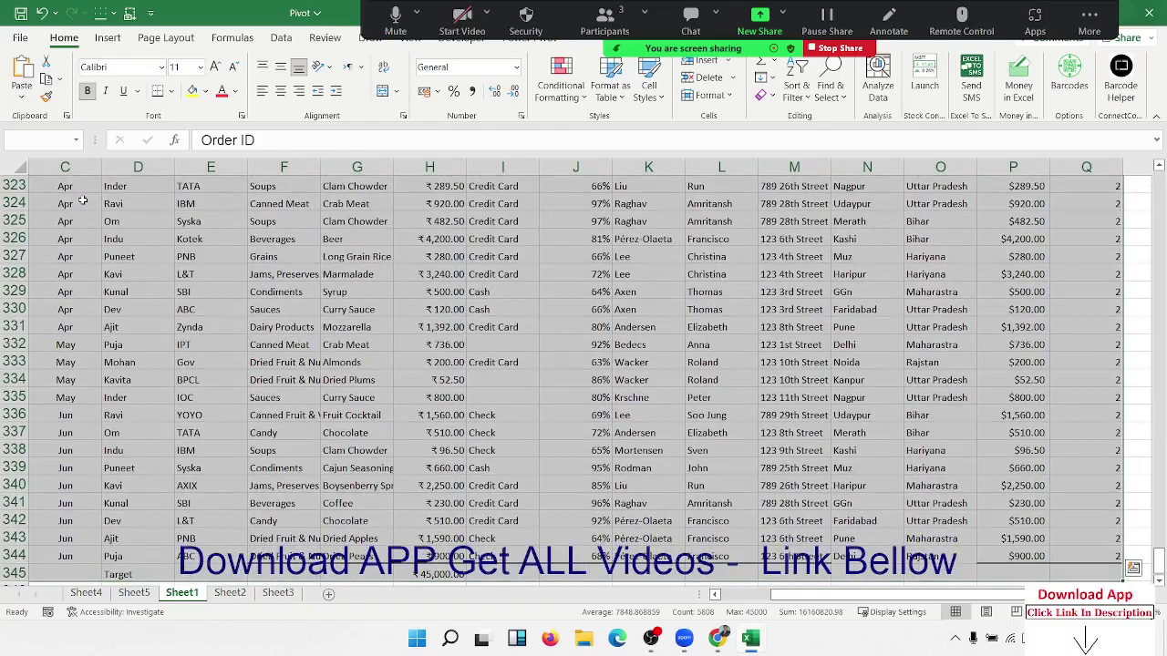
# - Create PivotTable3 on a new sheet with Employee in Rows and Sum of Sales
pyautogui.click(107, 37)
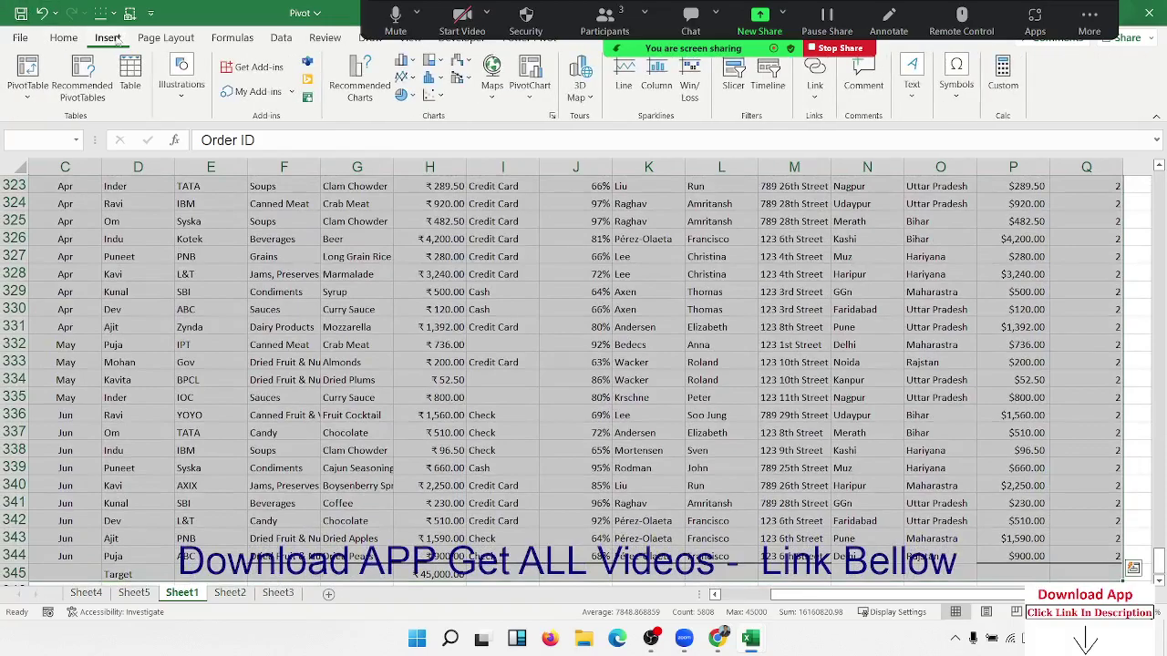
pyautogui.click(31, 70)
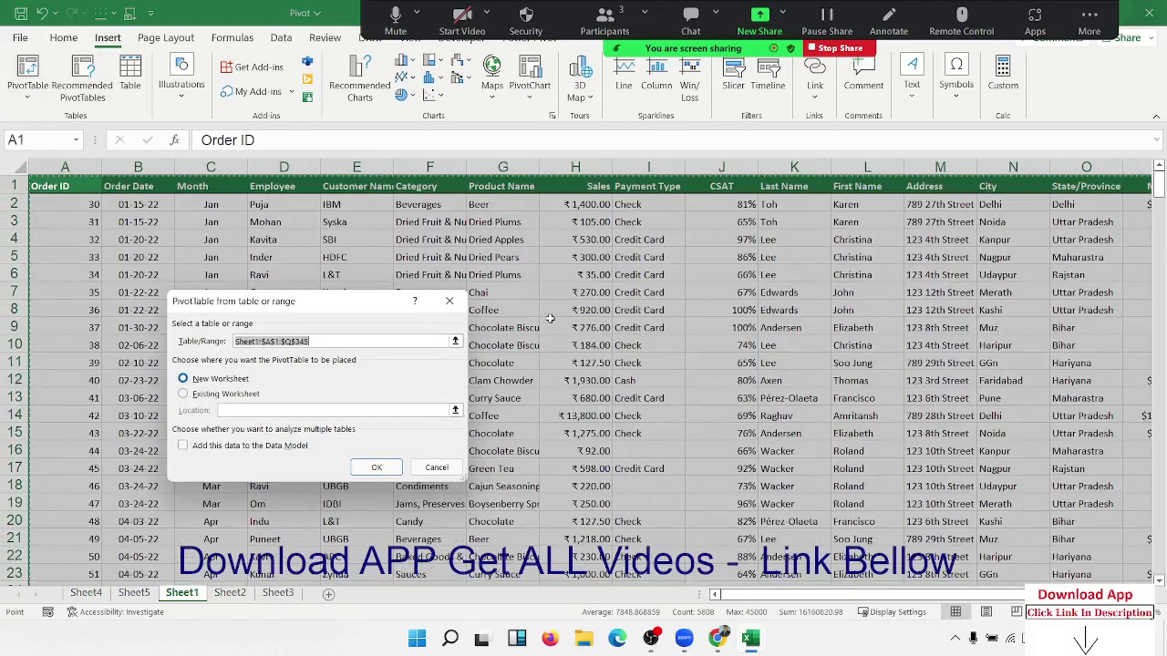
pyautogui.click(368, 466)
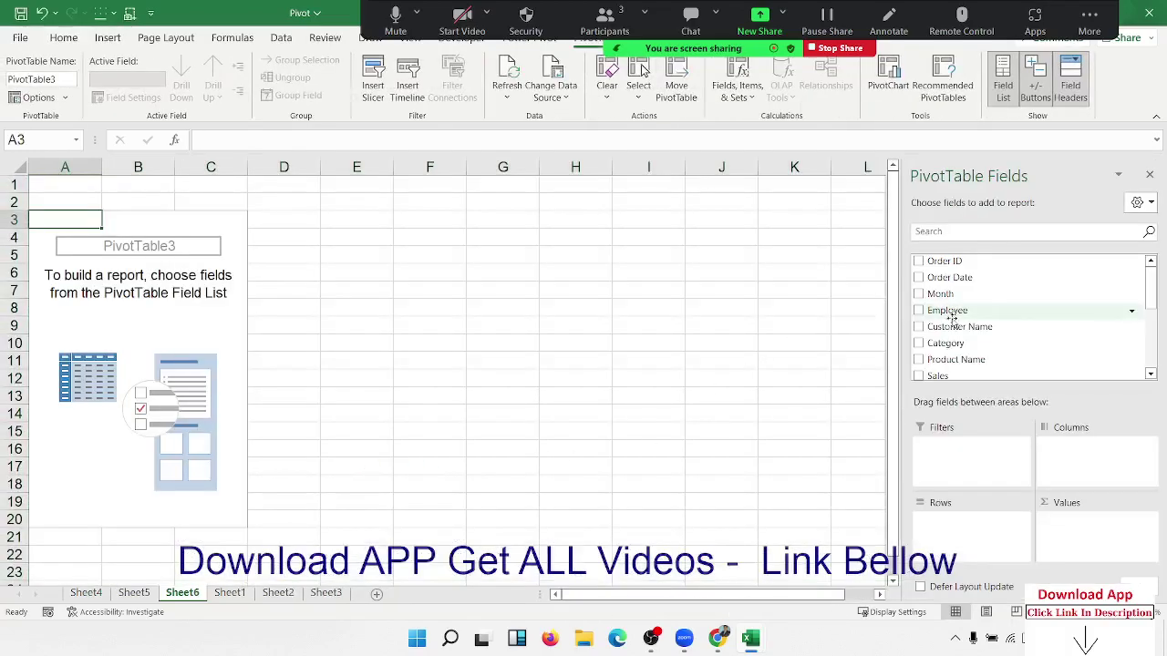
pyautogui.moveTo(948, 311); pyautogui.dragTo(1007, 541)
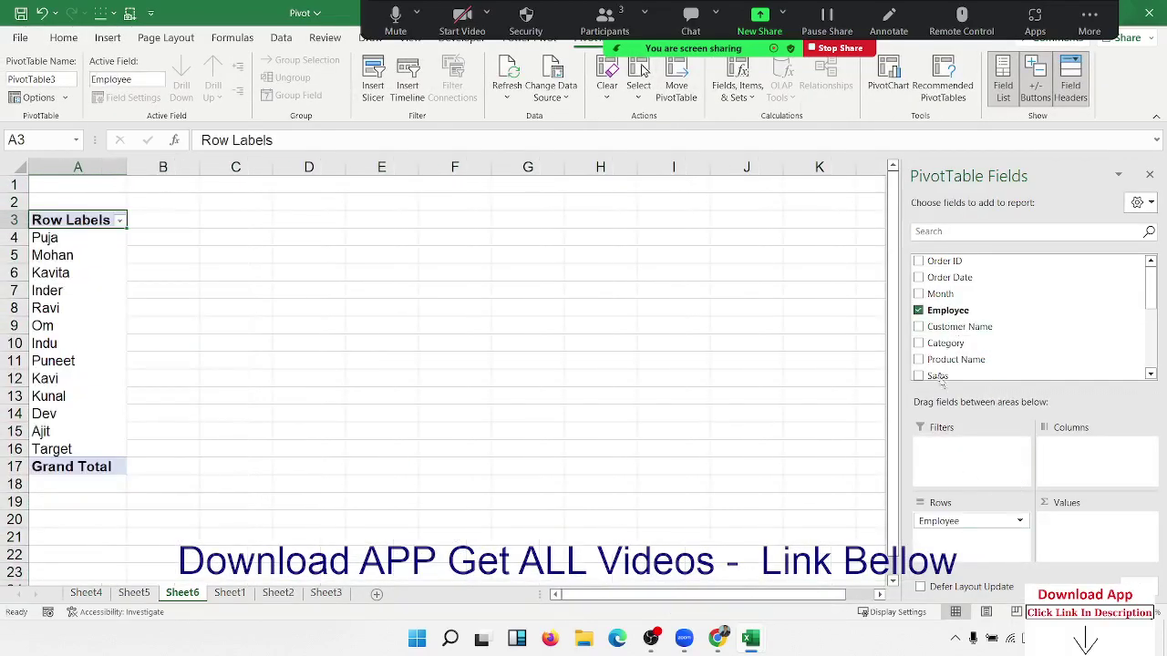
pyautogui.moveTo(937, 375); pyautogui.dragTo(1091, 538)
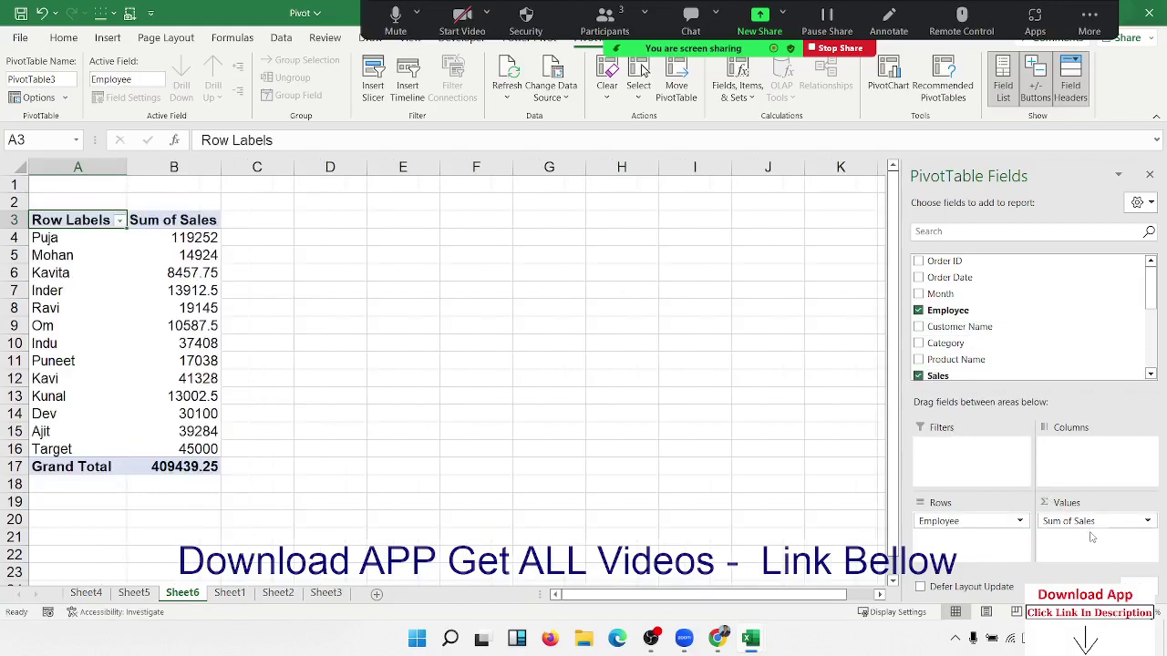
# - Check the Target row's 45000, then add Sales to Values a second time
pyautogui.click(83, 443)
pyautogui.moveTo(83, 442); pyautogui.dragTo(183, 446)
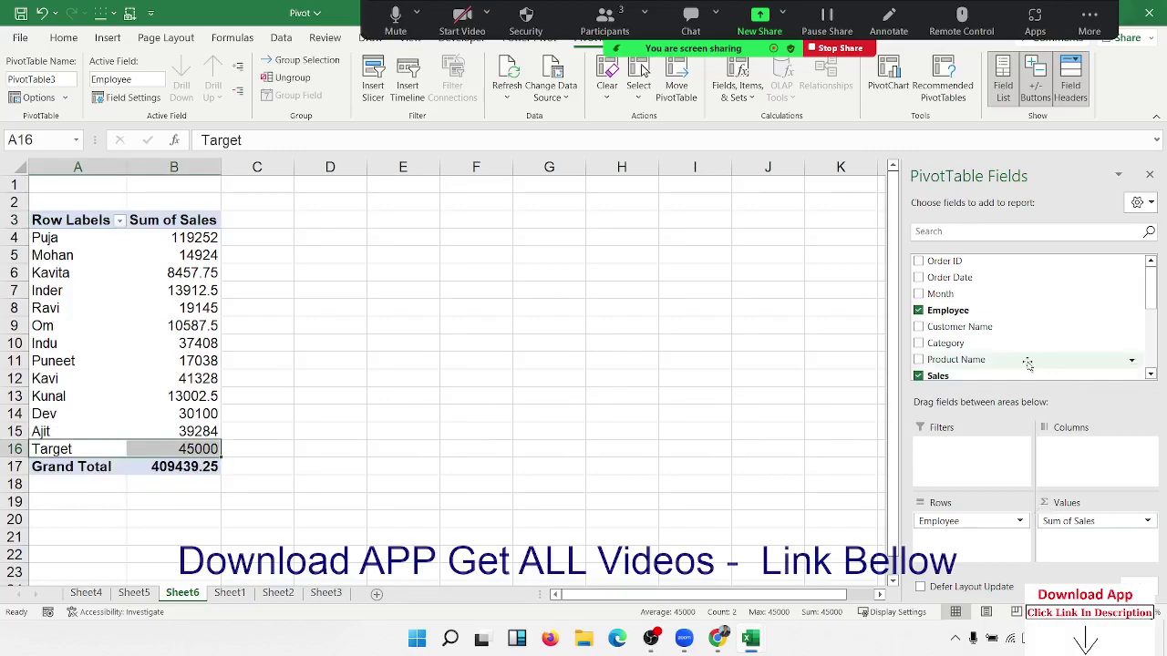
pyautogui.moveTo(957, 315)
pyautogui.mouseDown()
pyautogui.moveTo(965, 351)
pyautogui.moveTo(1087, 552)
pyautogui.mouseUp()
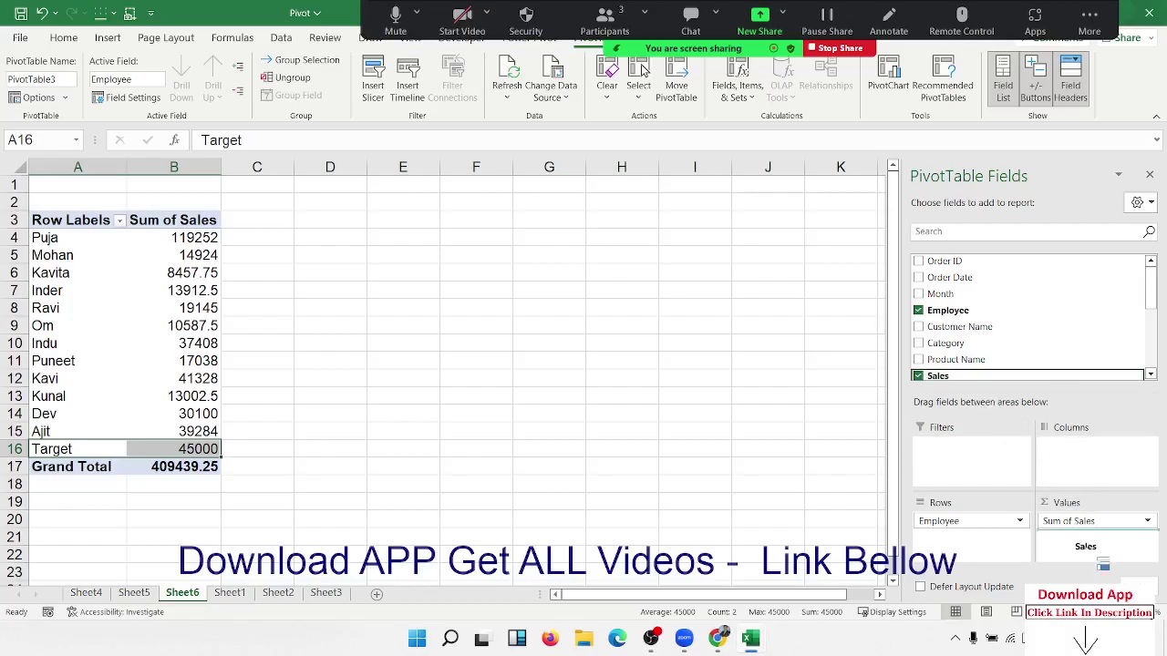
pyautogui.click(1082, 537)
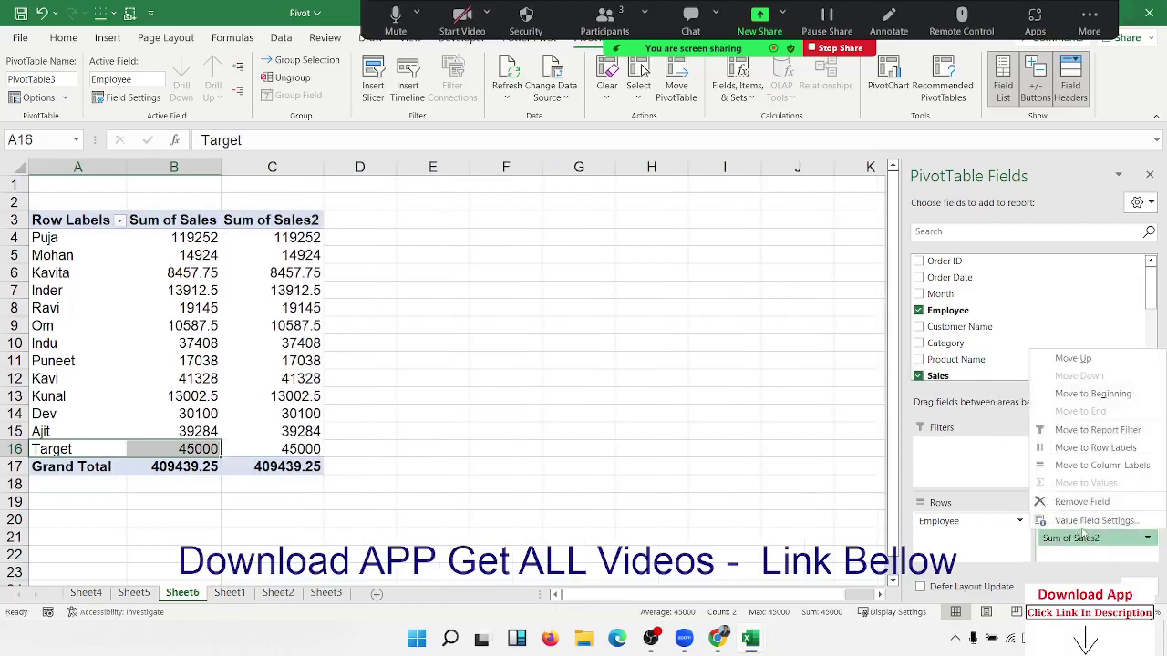
# - Show Sum of Sales2 as % Of base field Employee, base item Target
pyautogui.click(1083, 536)
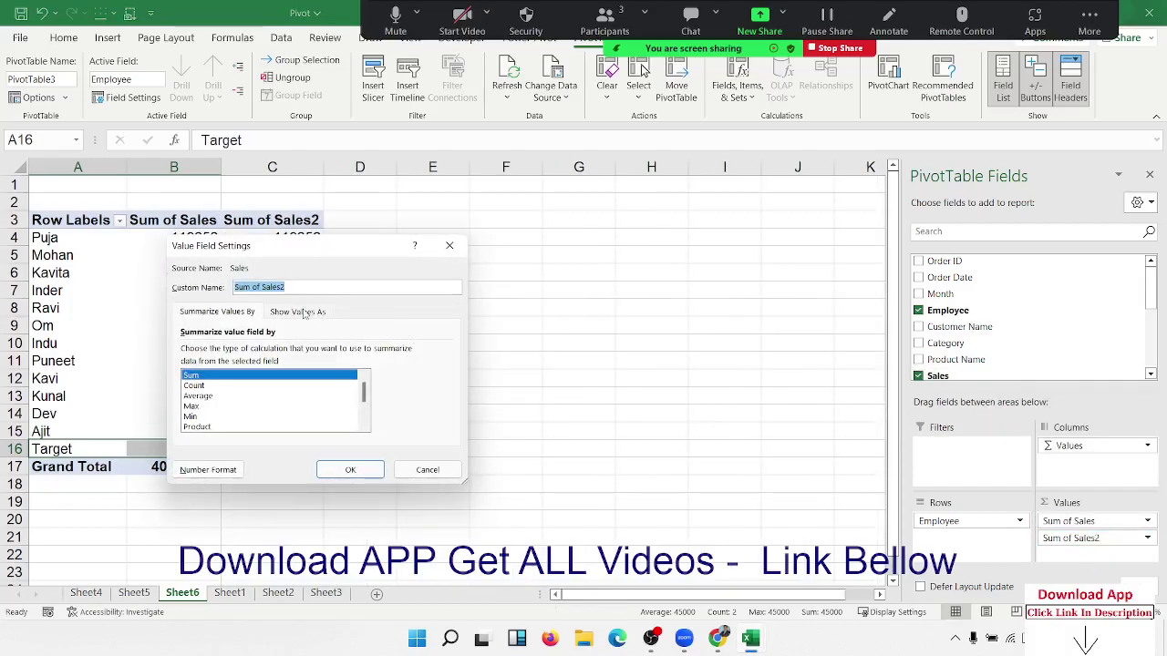
pyautogui.click(298, 312)
pyautogui.moveTo(318, 246); pyautogui.dragTo(586, 203)
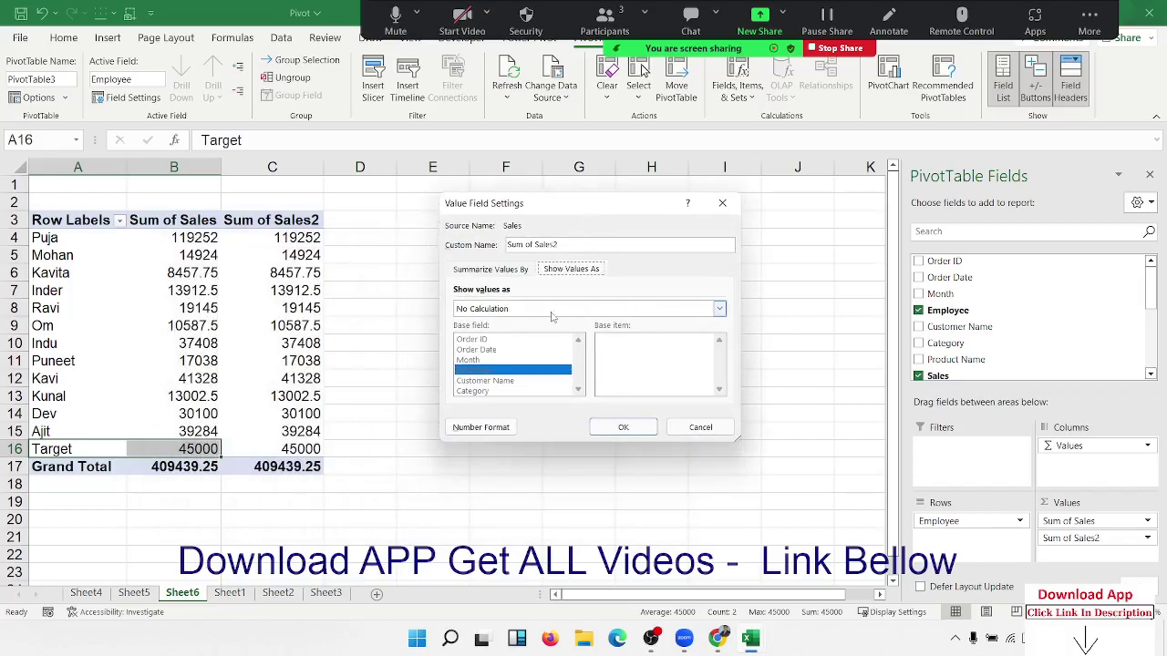
pyautogui.click(547, 310)
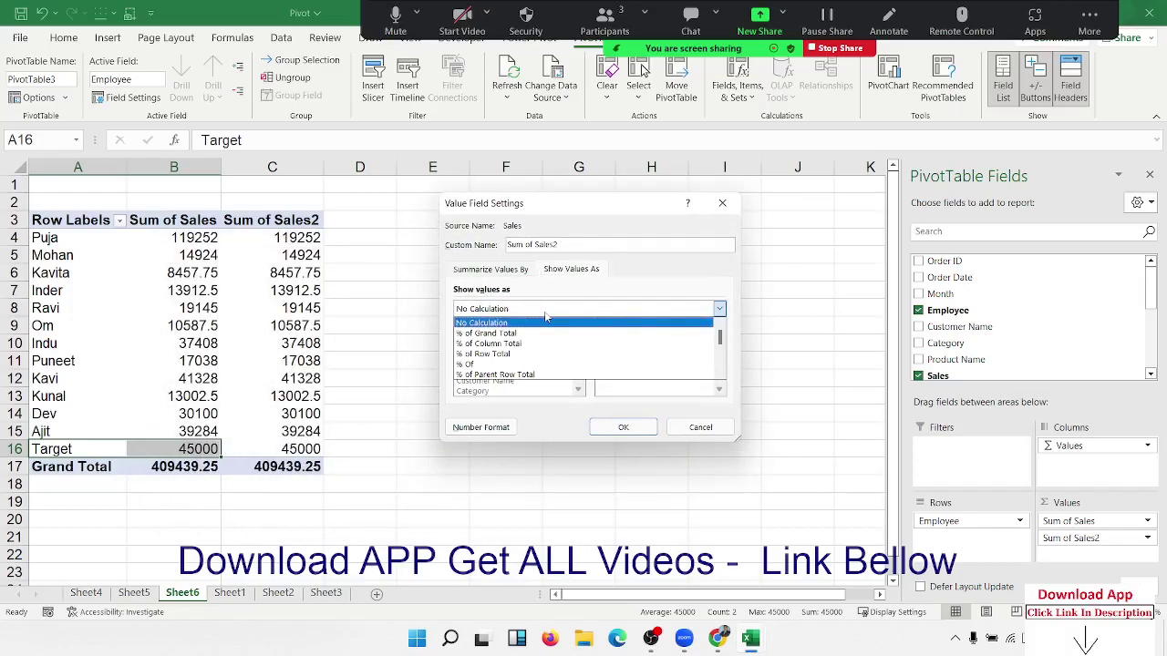
pyautogui.click(511, 361)
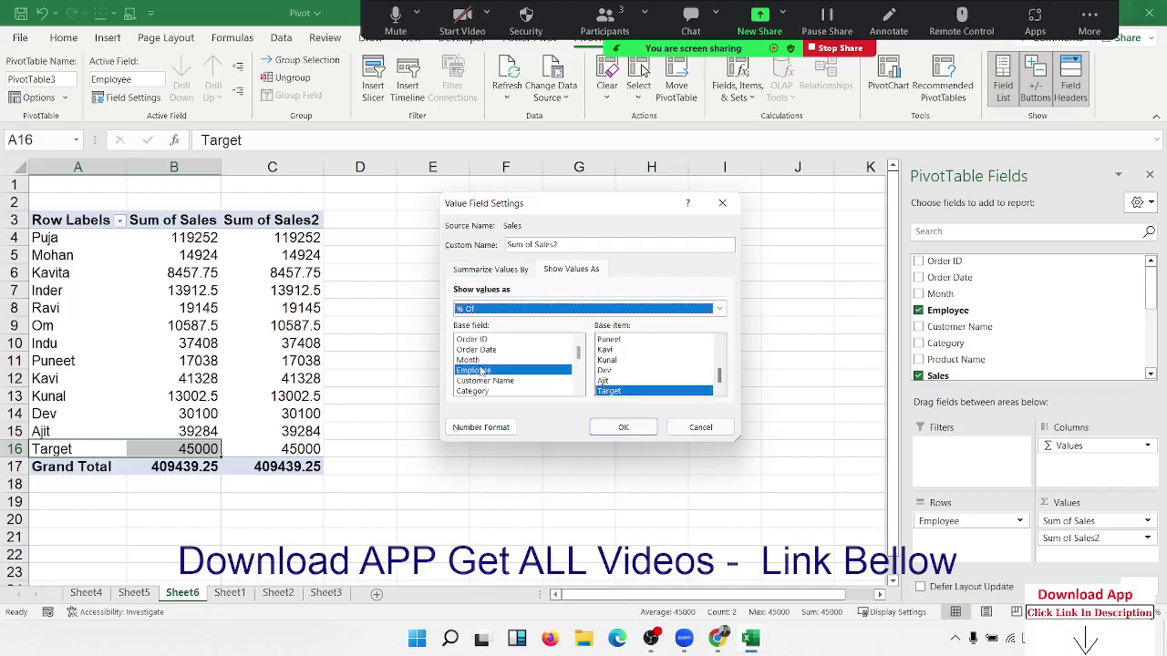
pyautogui.click(652, 392)
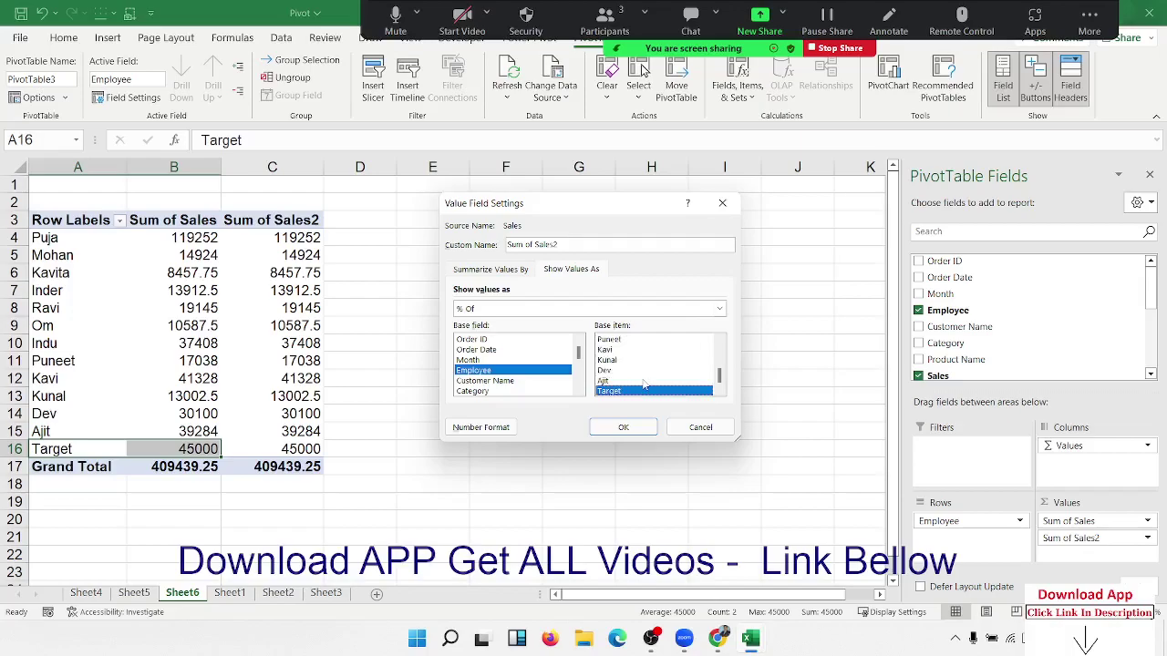
pyautogui.click(624, 427)
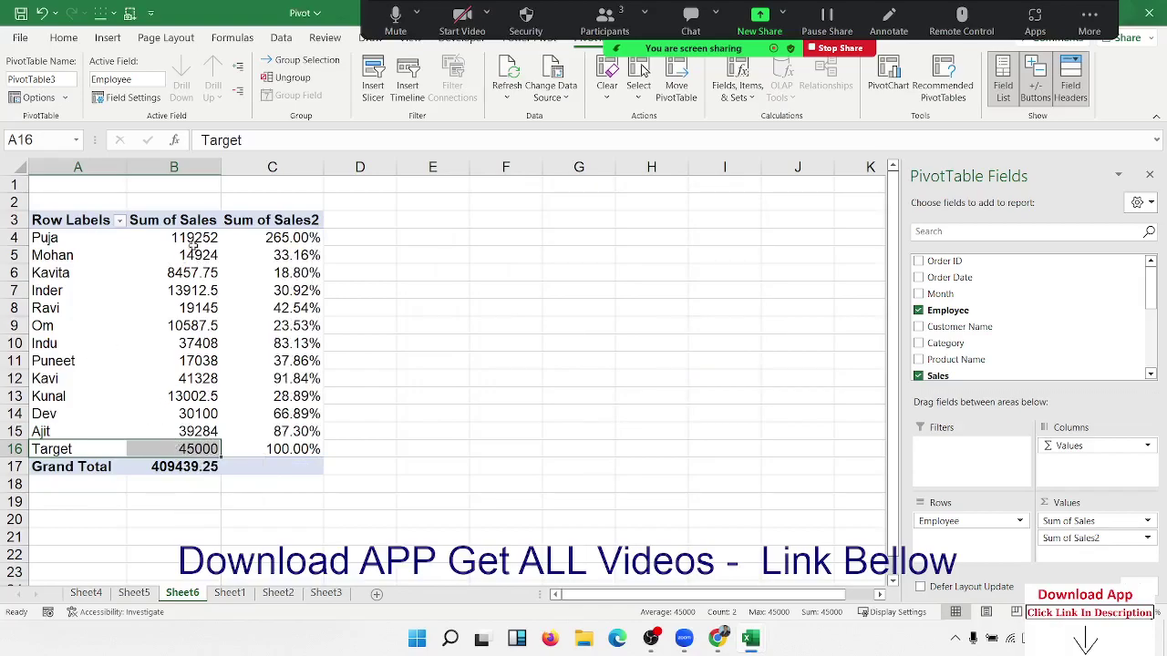
# - Review the % of Target values for Mohan, Kavita, Puneet, Ajit and others
pyautogui.click(190, 254)
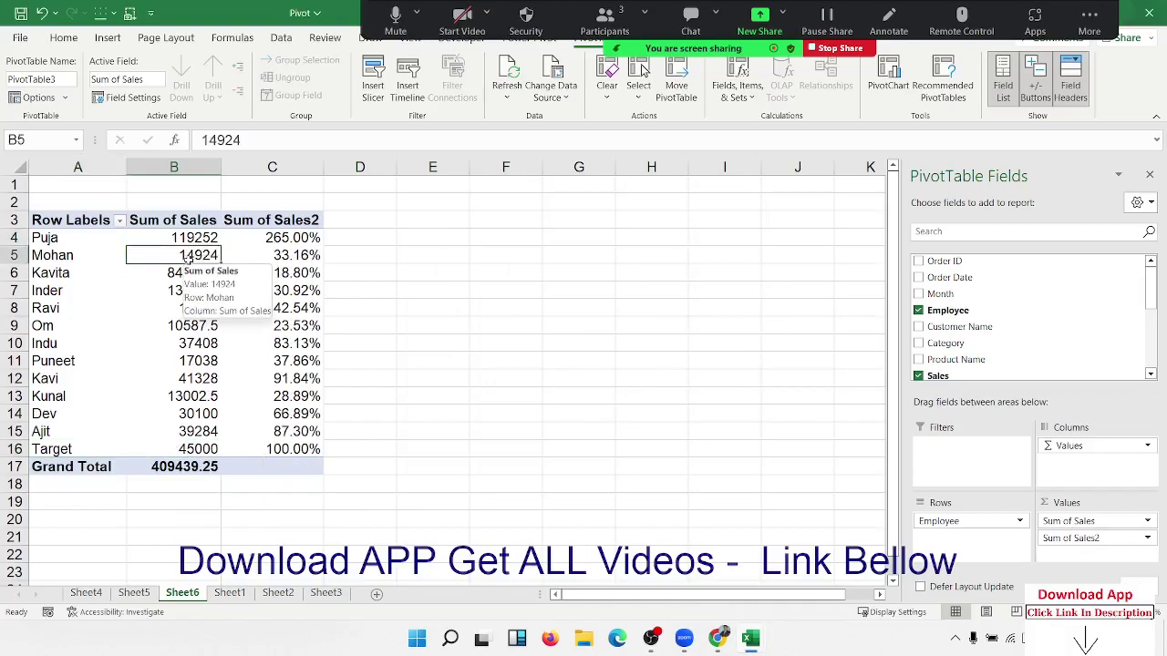
pyautogui.click(189, 274)
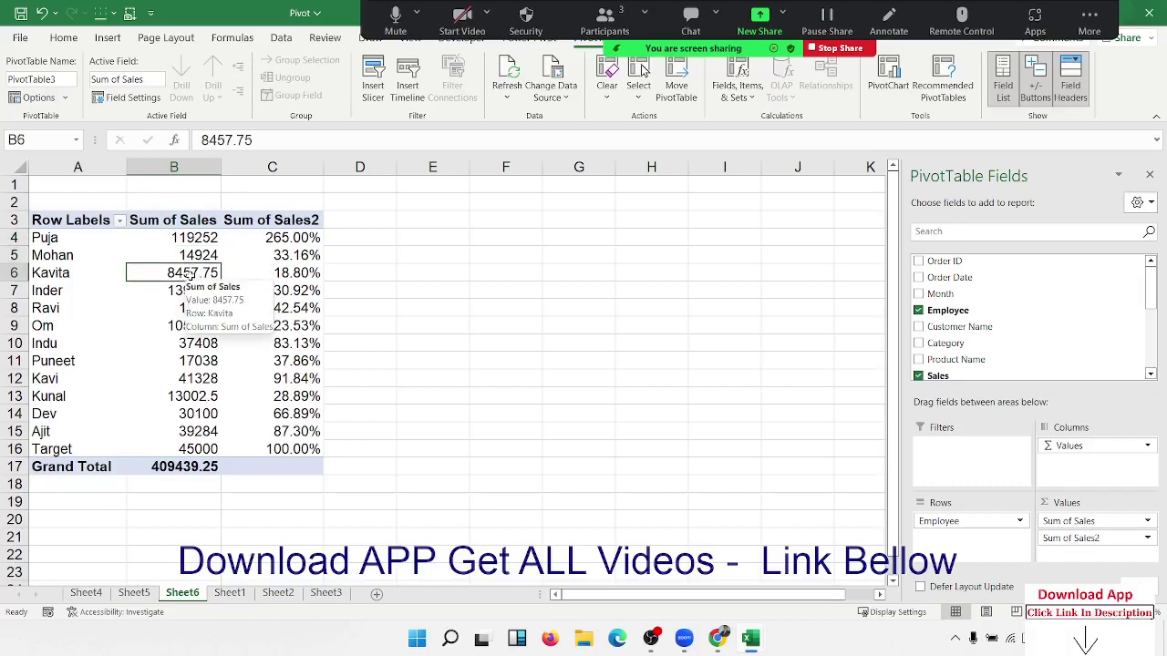
pyautogui.click(191, 290)
pyautogui.click(194, 326)
pyautogui.click(192, 361)
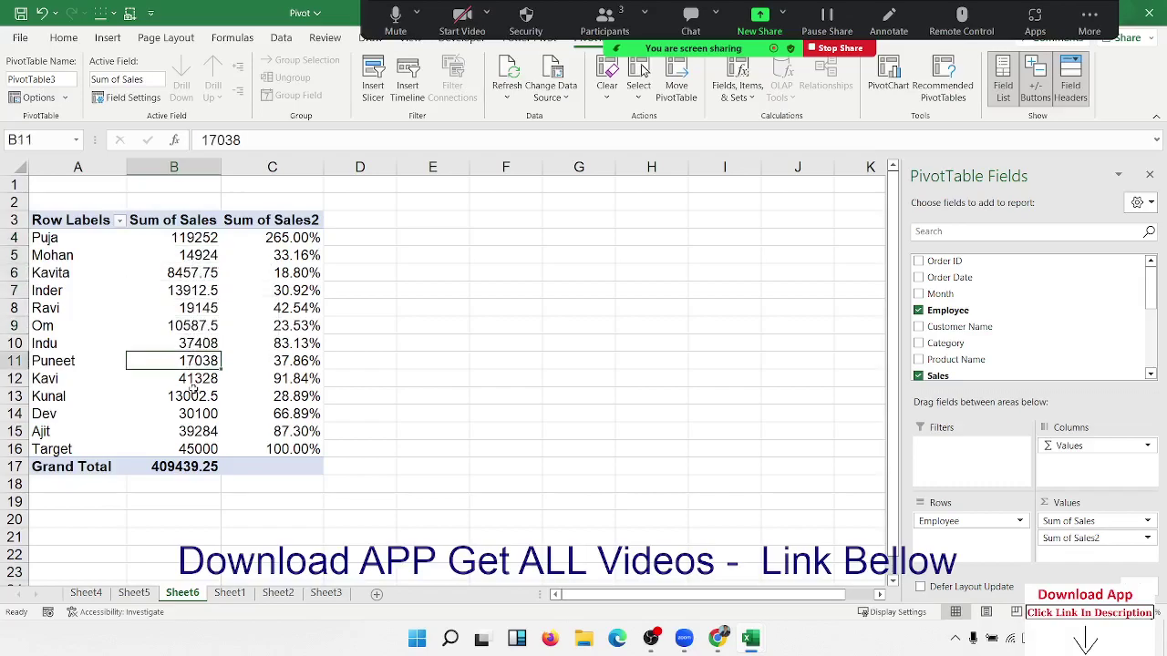
pyautogui.click(191, 414)
pyautogui.click(194, 431)
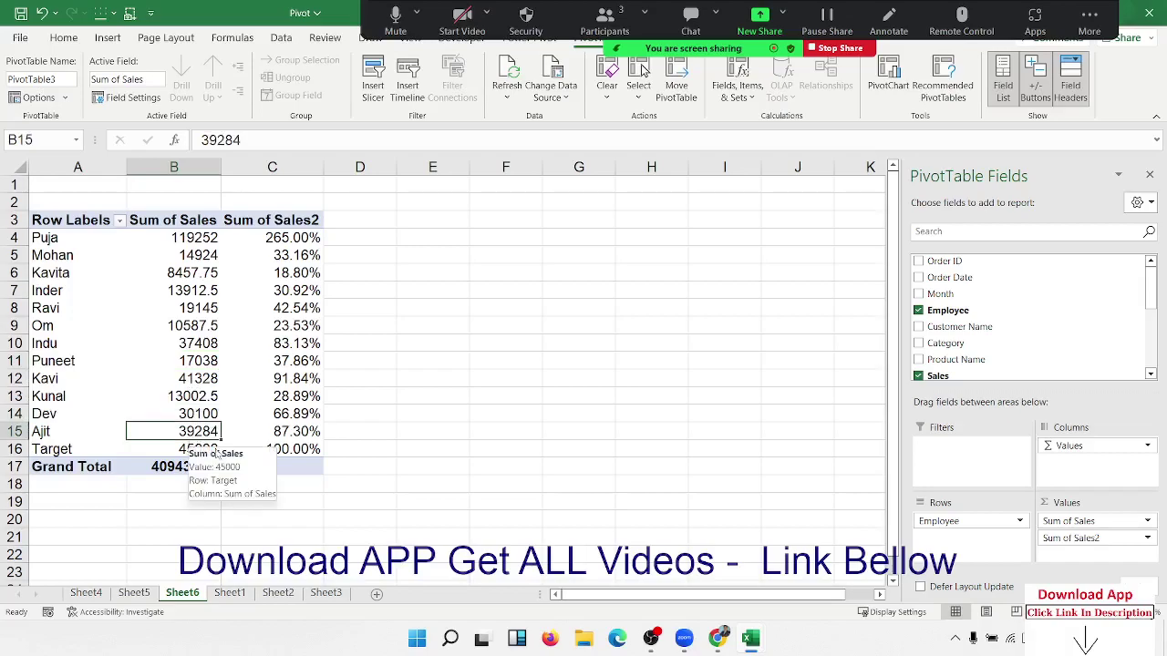
# - Return to Sheet1 and start a new PivotTable from the sales data
pyautogui.click(230, 593)
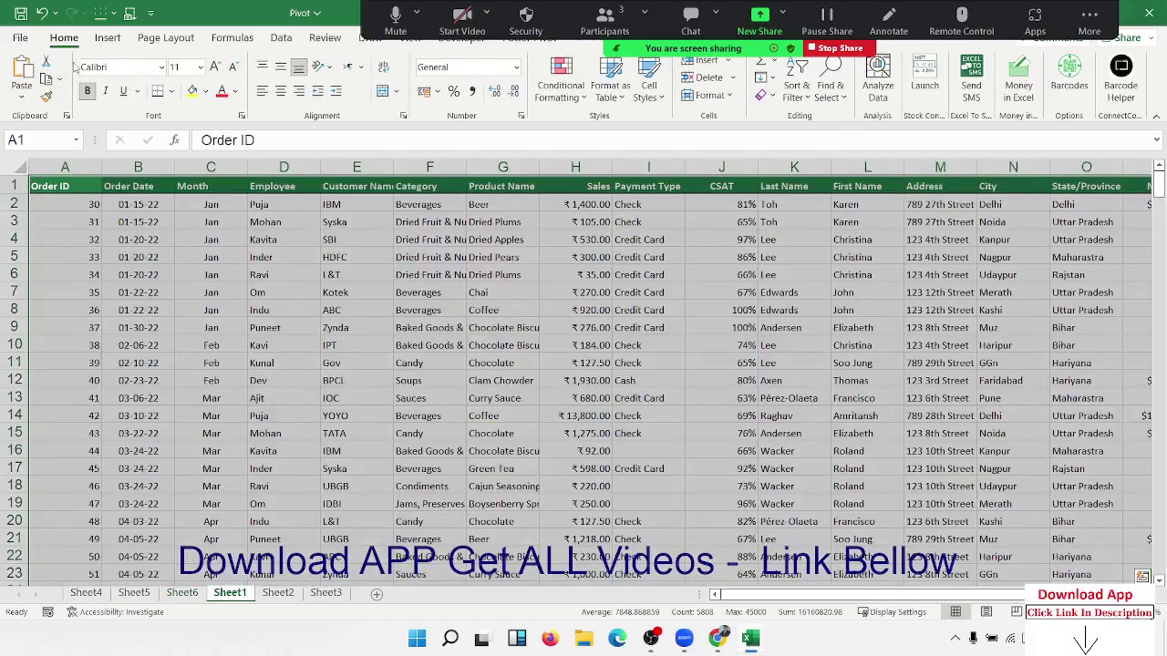
pyautogui.click(108, 37)
pyautogui.click(28, 68)
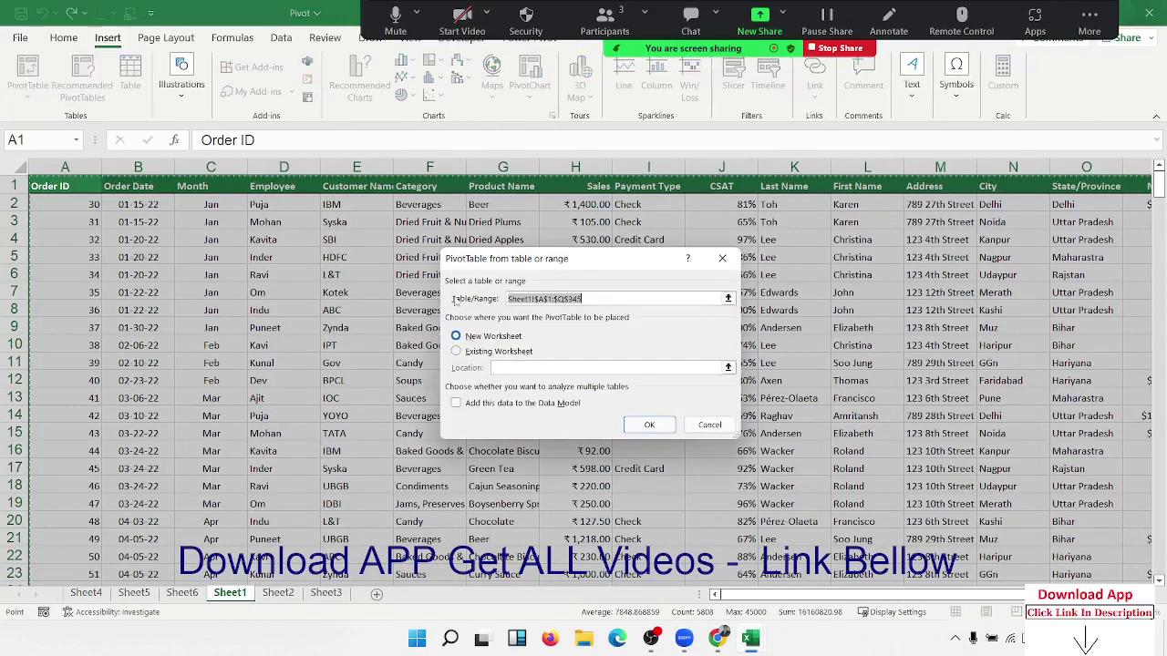
# - Create PivotTable4 on a new Sheet7 with Month in Rows and Sum of Sales, totalling 409439.25
pyautogui.click(649, 425)
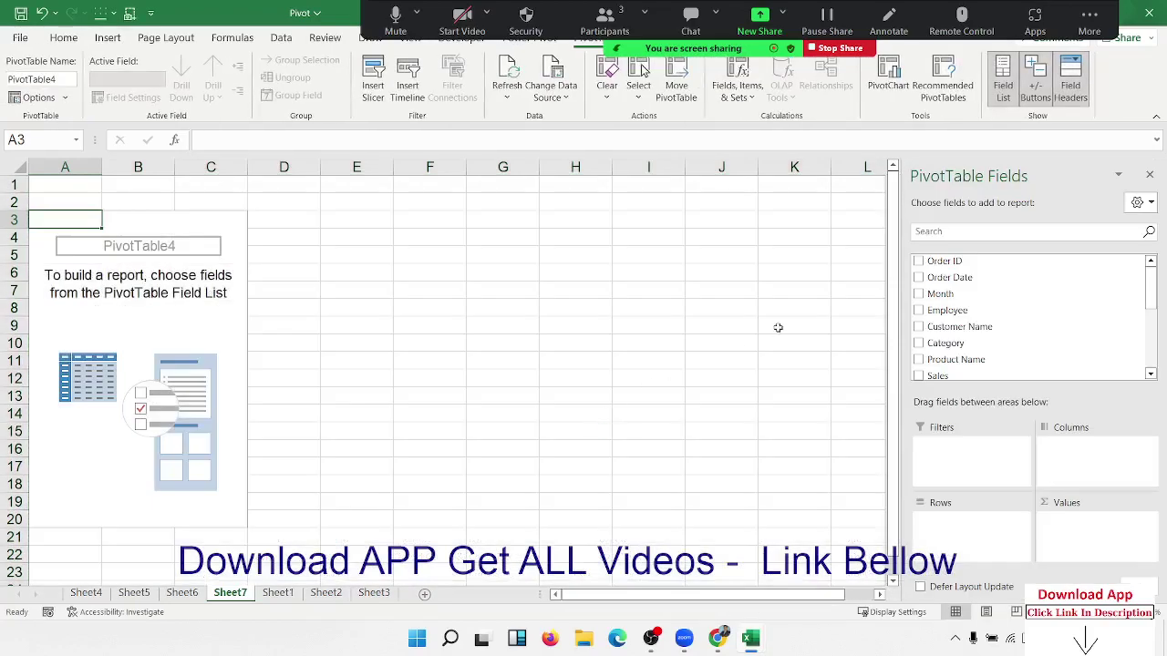
pyautogui.scroll(-3, 962, 356)
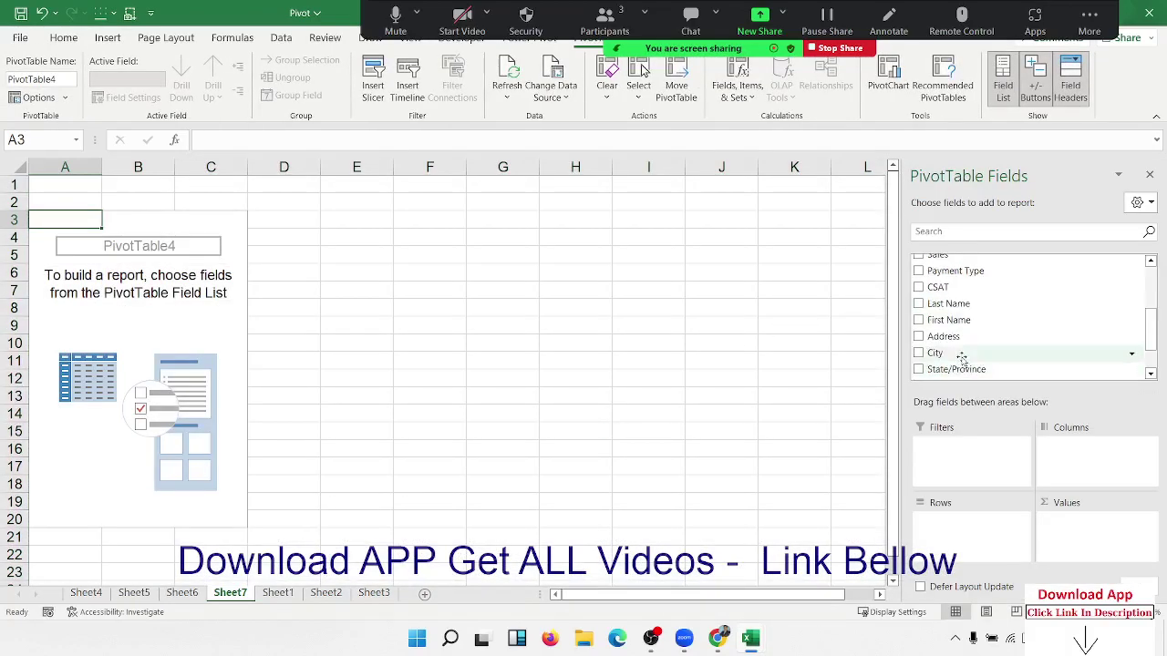
pyautogui.scroll(3, 962, 355)
pyautogui.moveTo(955, 293); pyautogui.dragTo(992, 541)
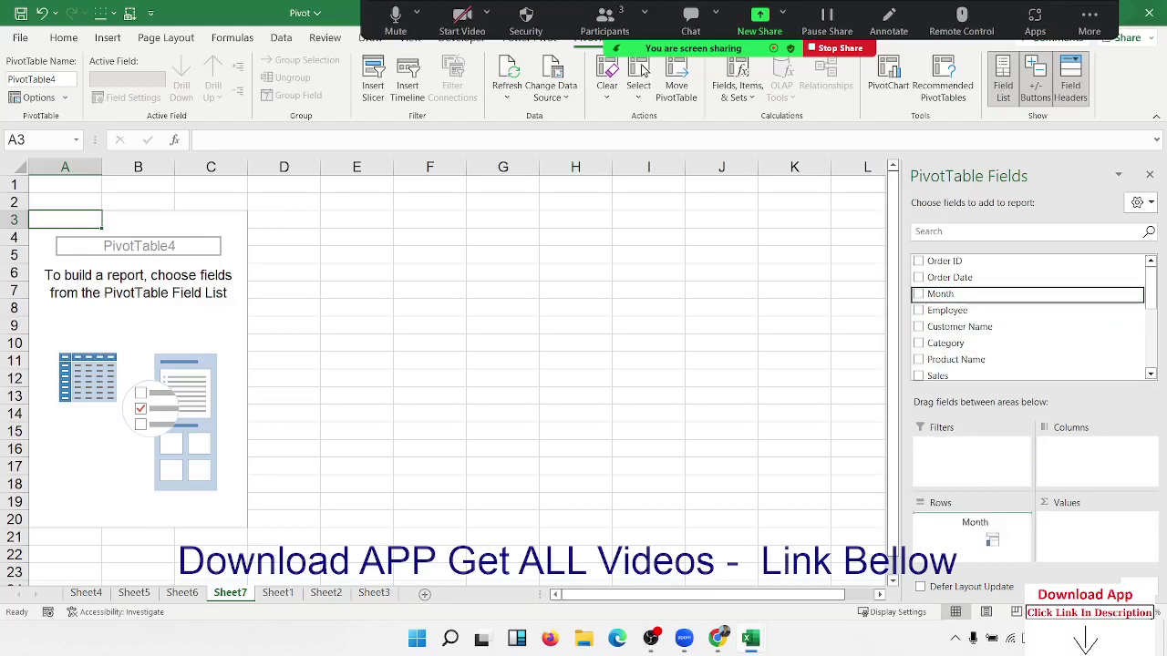
pyautogui.moveTo(957, 375); pyautogui.dragTo(1098, 554)
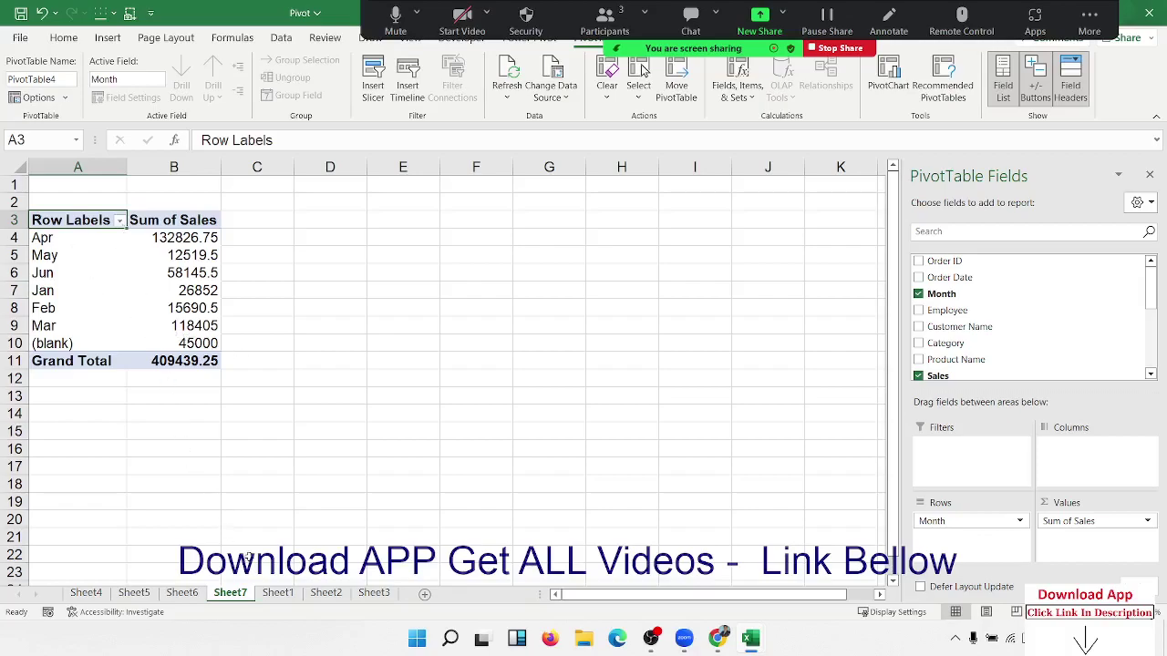
pyautogui.click(278, 594)
pyautogui.click(198, 471)
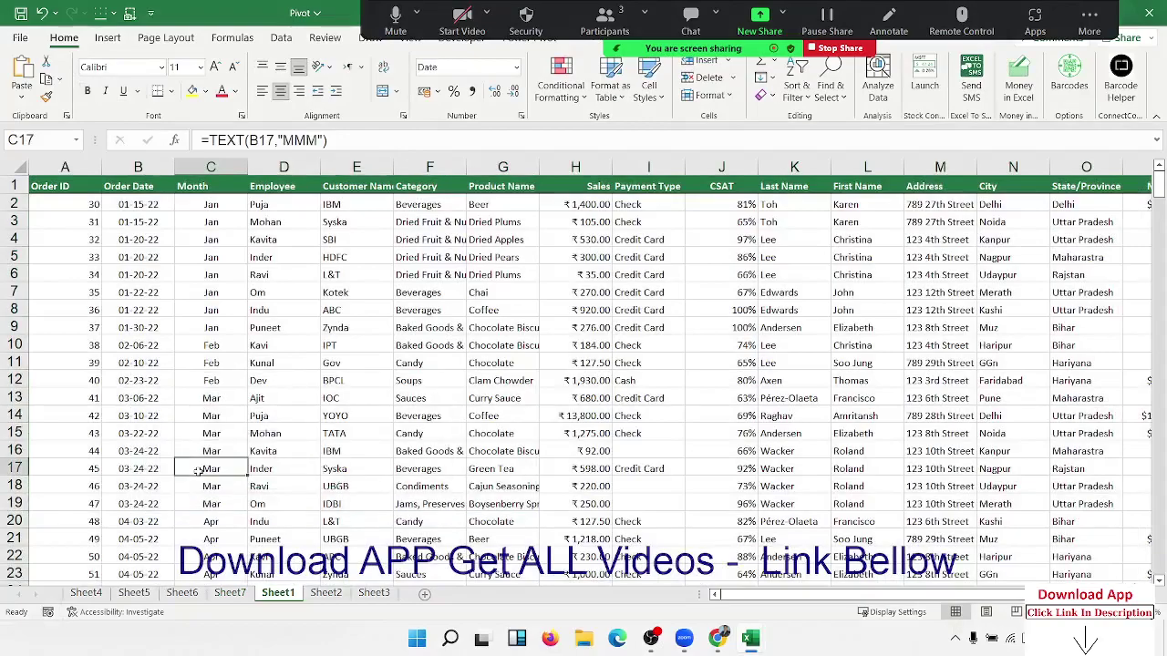
pyautogui.hotkey('ctrl', 'Down')
pyautogui.press('Down')
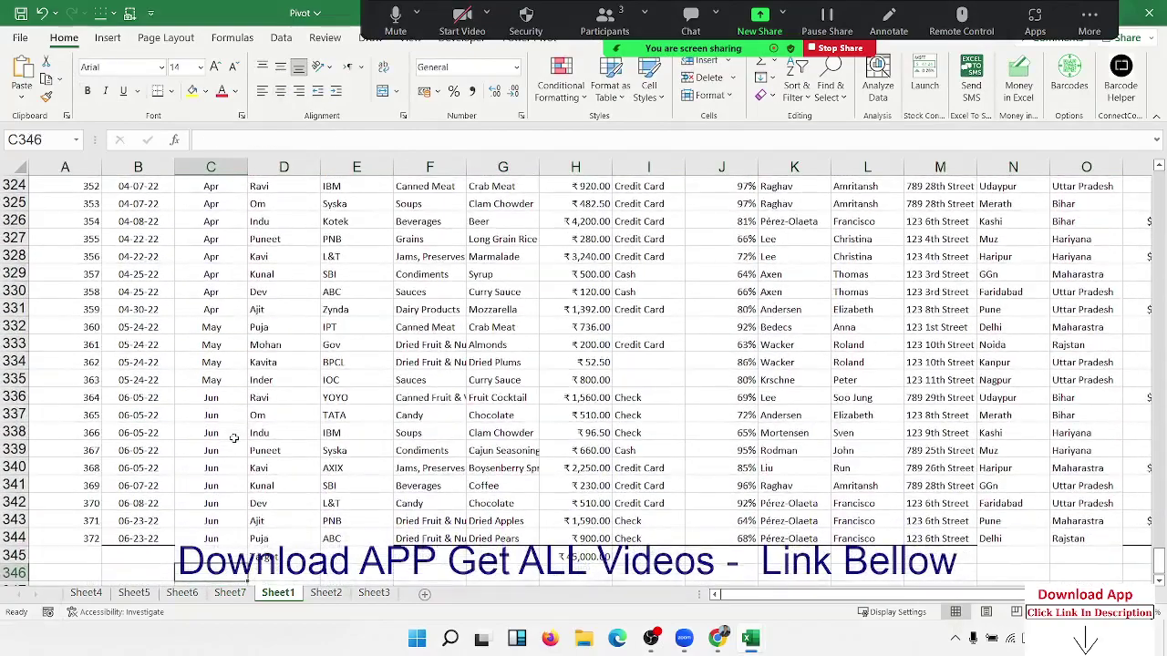
pyautogui.press('Right')
pyautogui.press('Left')
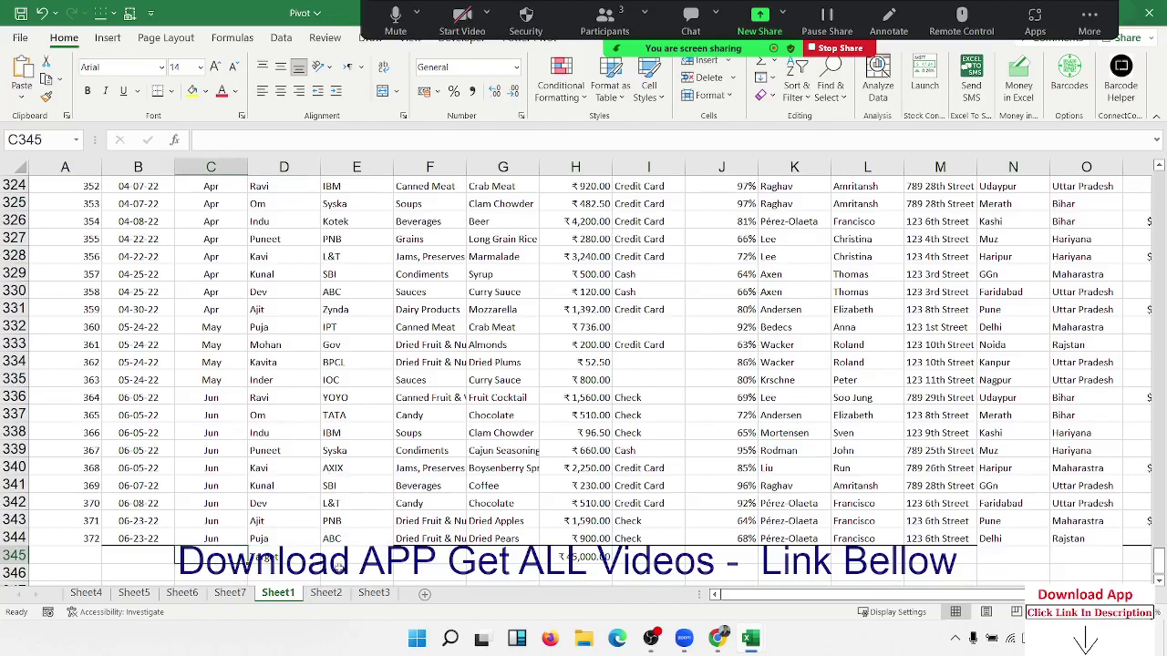
pyautogui.click(226, 596)
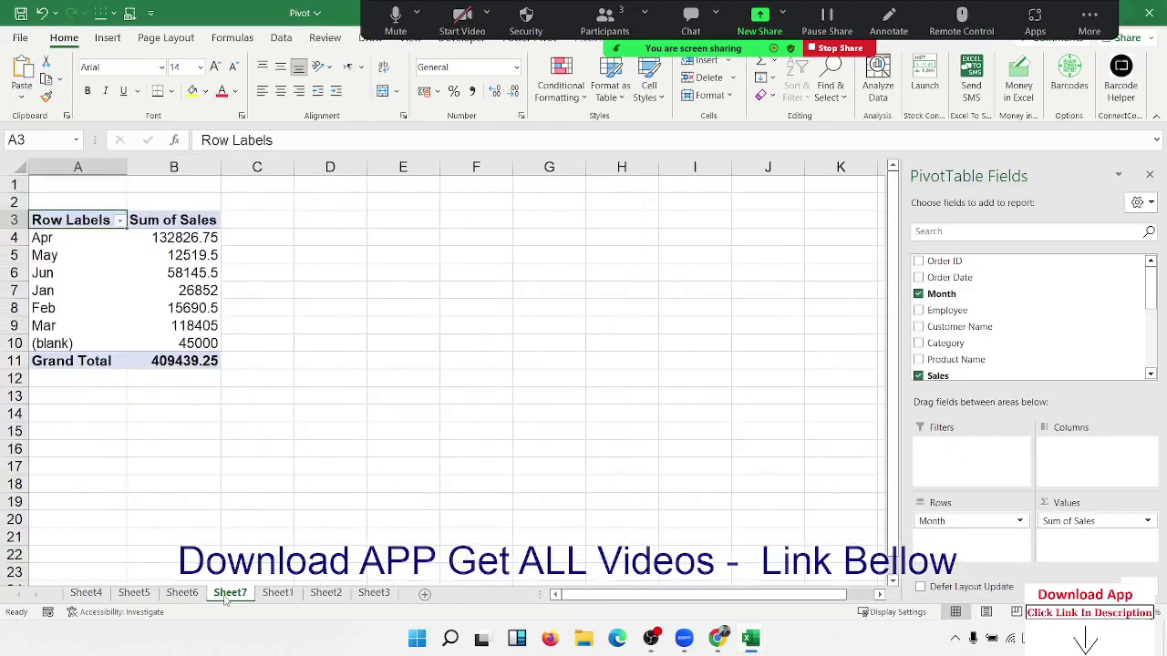
pyautogui.click(148, 255)
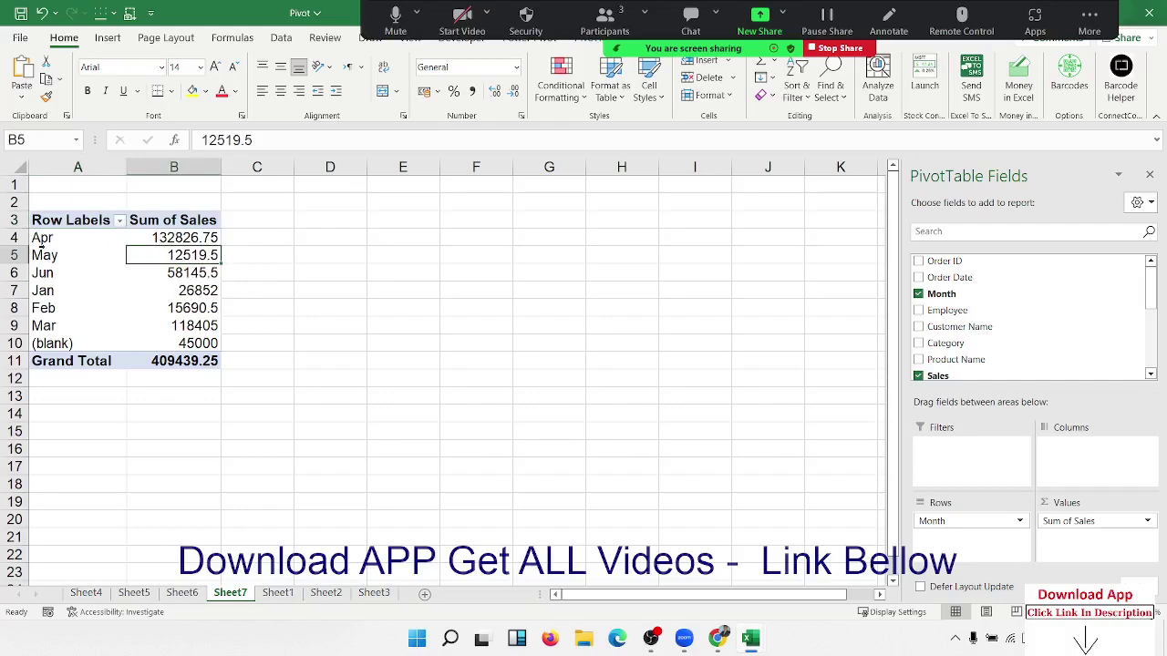
pyautogui.click(239, 239)
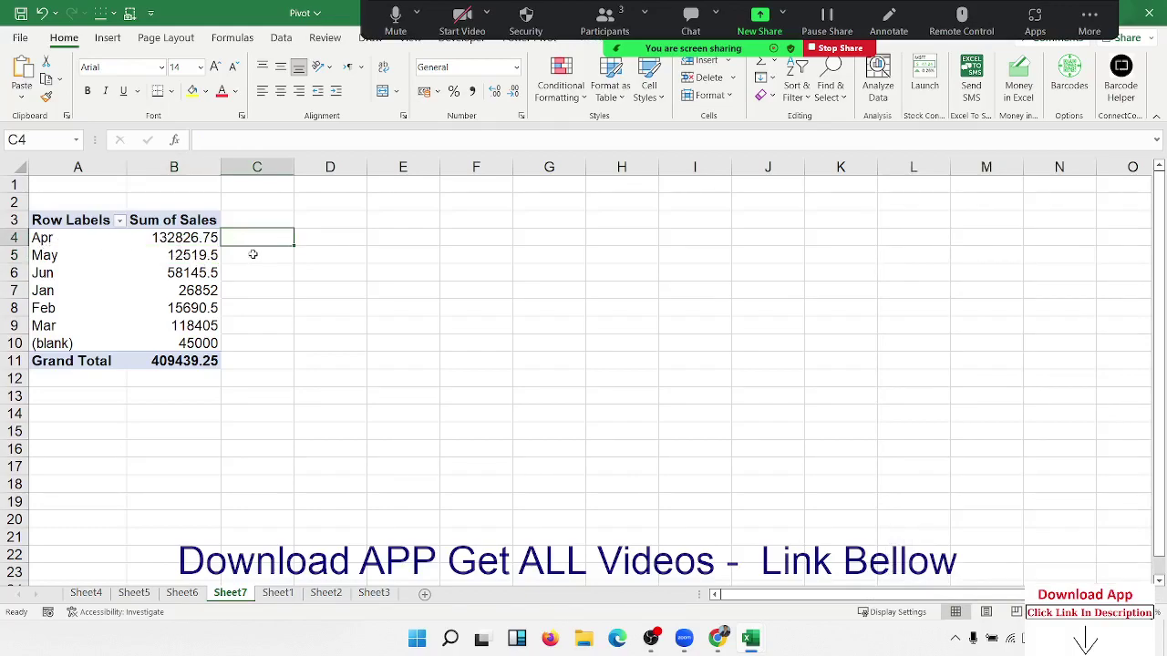
pyautogui.click(253, 255)
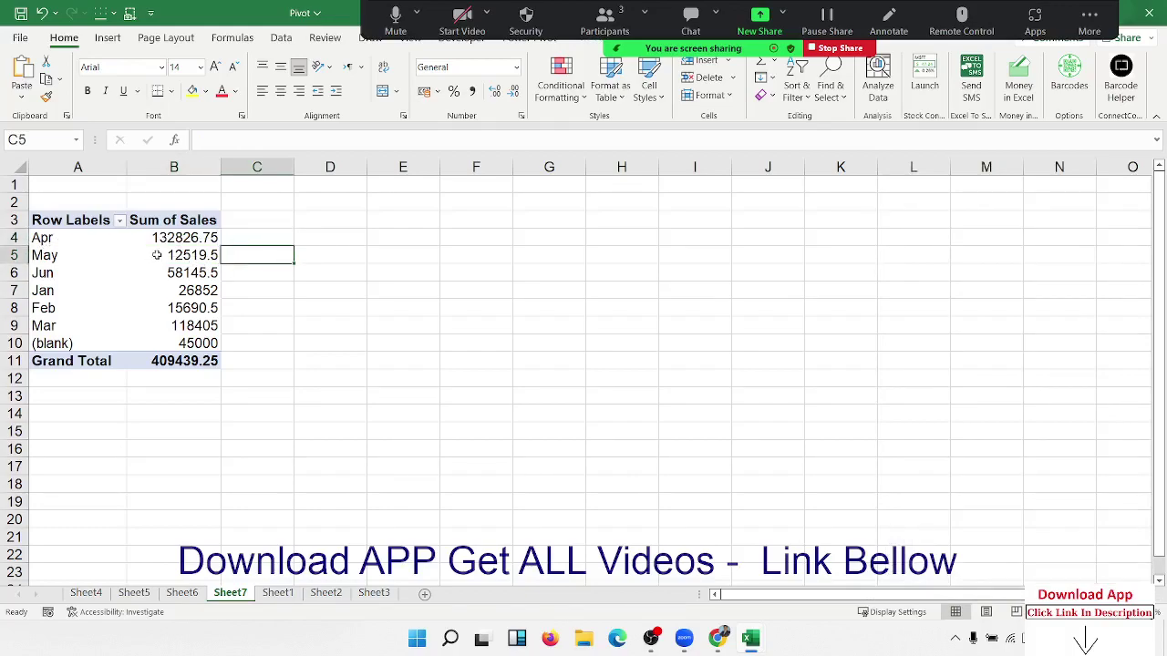
pyautogui.click(233, 272)
pyautogui.click(202, 269)
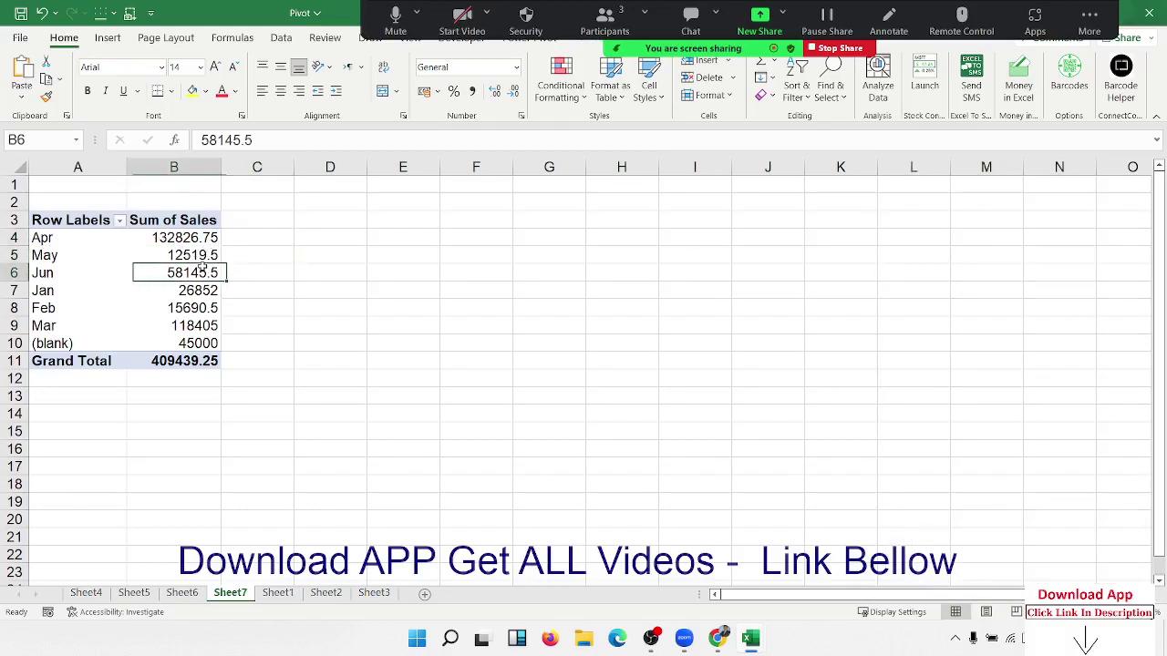
# - Add Sales again as Sum of Sales2 and show it as Running Total In by Month
pyautogui.moveTo(956, 375); pyautogui.dragTo(1085, 538)
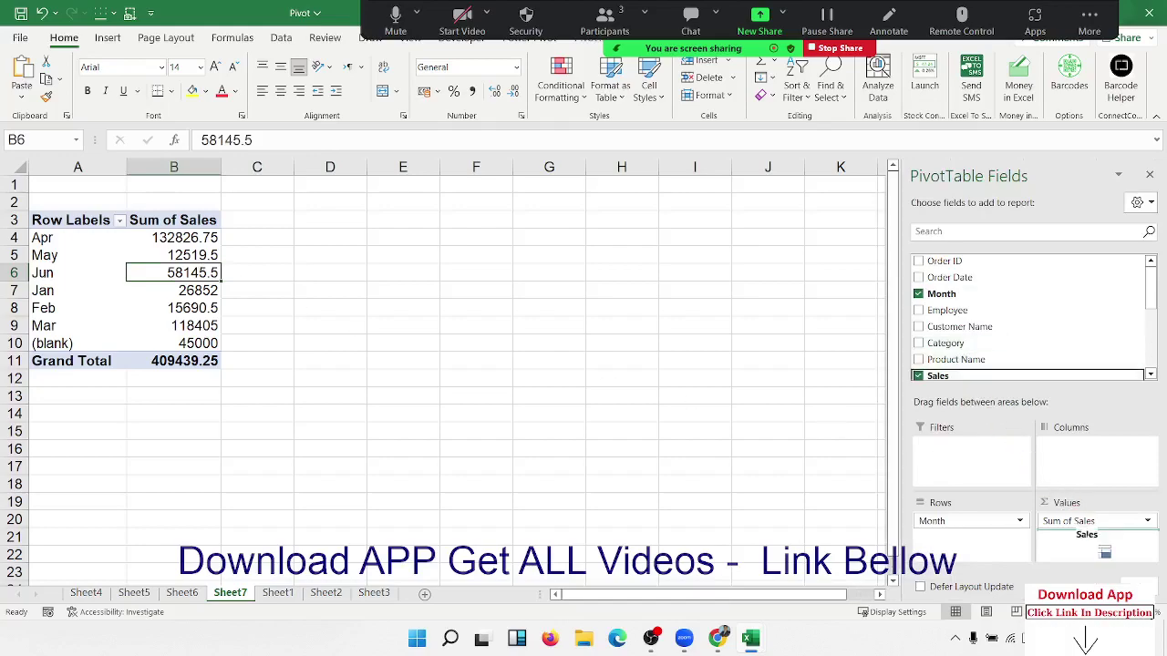
pyautogui.click(1085, 537)
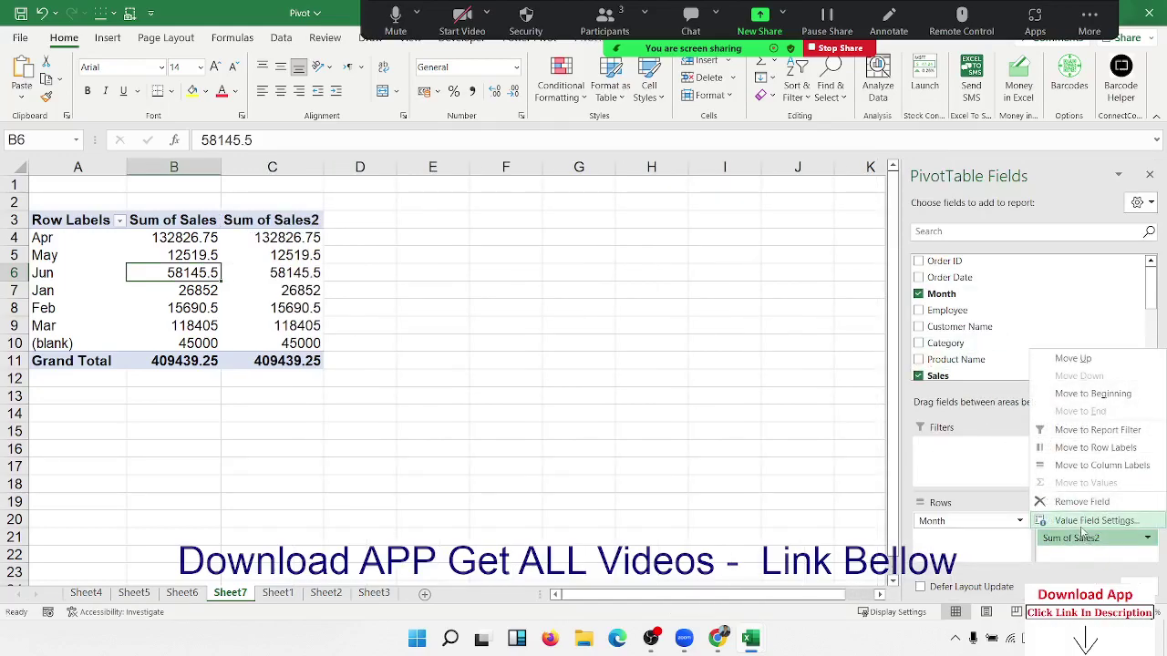
pyautogui.click(1084, 522)
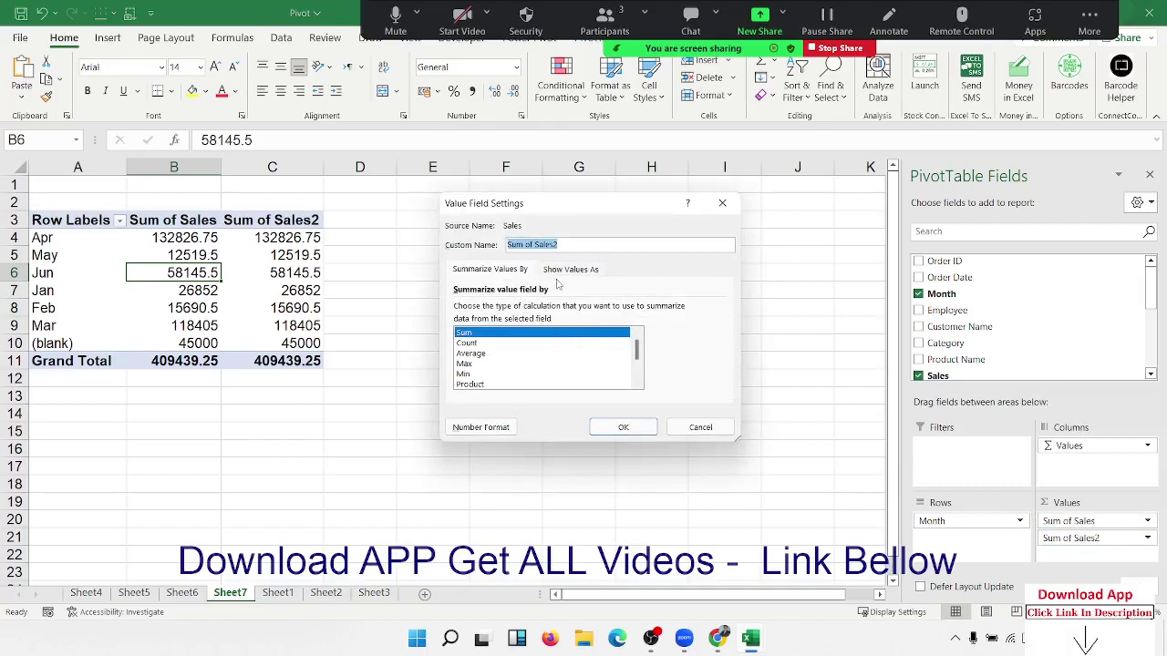
pyautogui.click(559, 275)
pyautogui.click(498, 271)
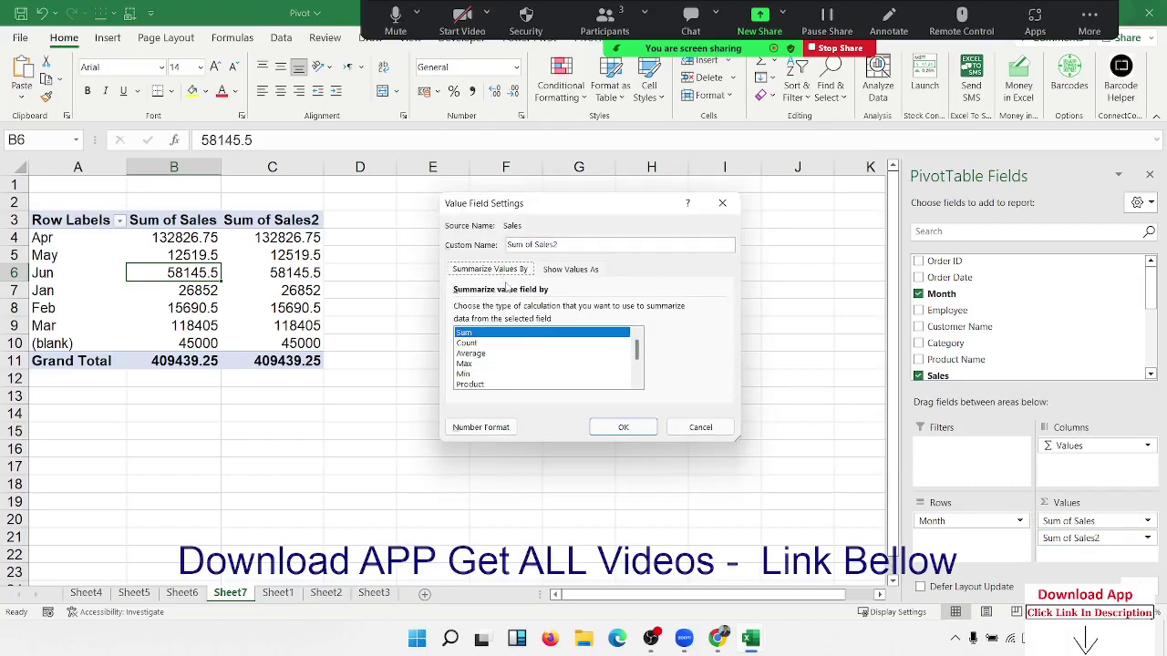
pyautogui.click(563, 274)
pyautogui.click(544, 312)
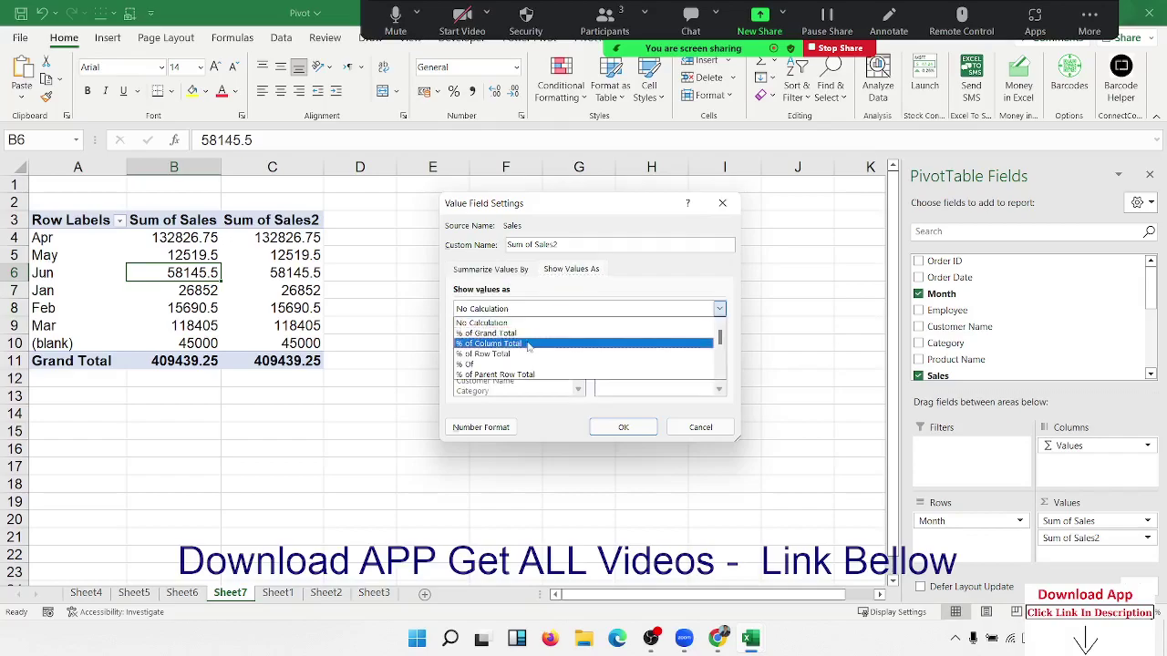
pyautogui.scroll(-1, 527, 347)
pyautogui.scroll(-1, 525, 354)
pyautogui.scroll(-1, 523, 360)
pyautogui.scroll(-1, 519, 366)
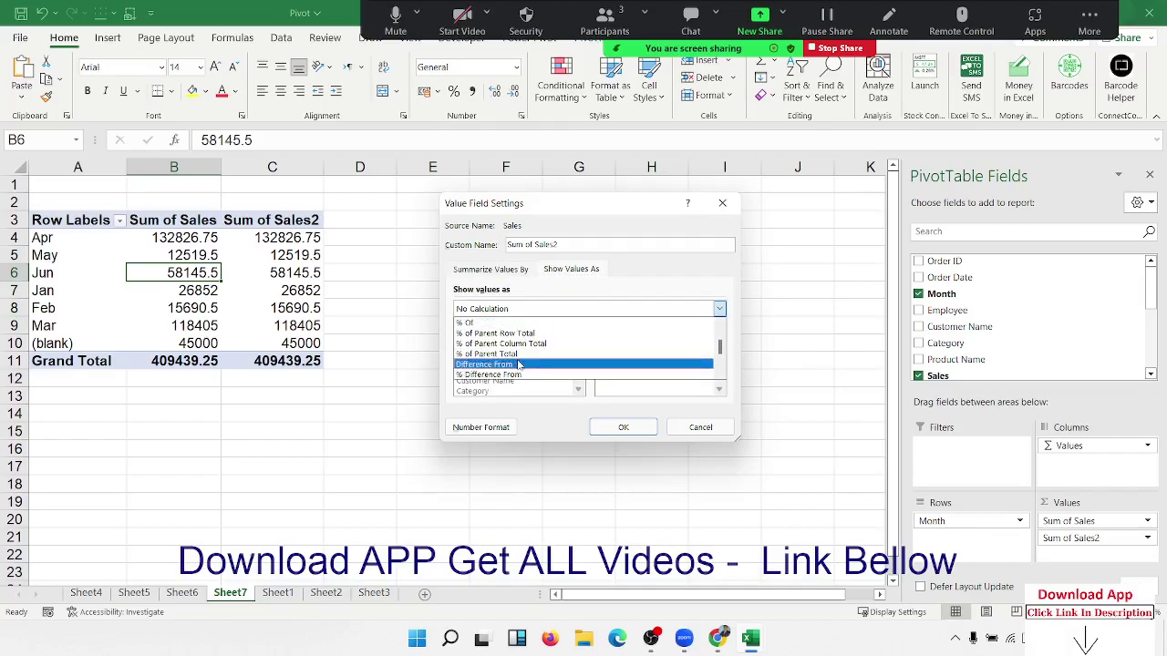
pyautogui.scroll(-1, 516, 368)
pyautogui.click(508, 375)
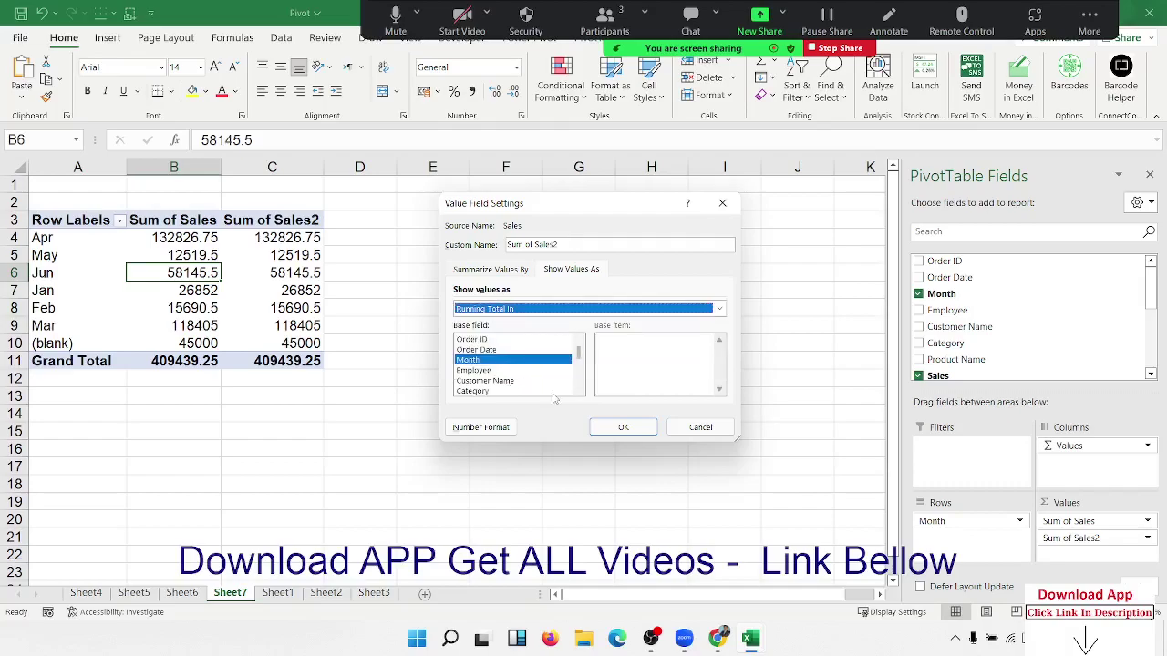
pyautogui.click(613, 426)
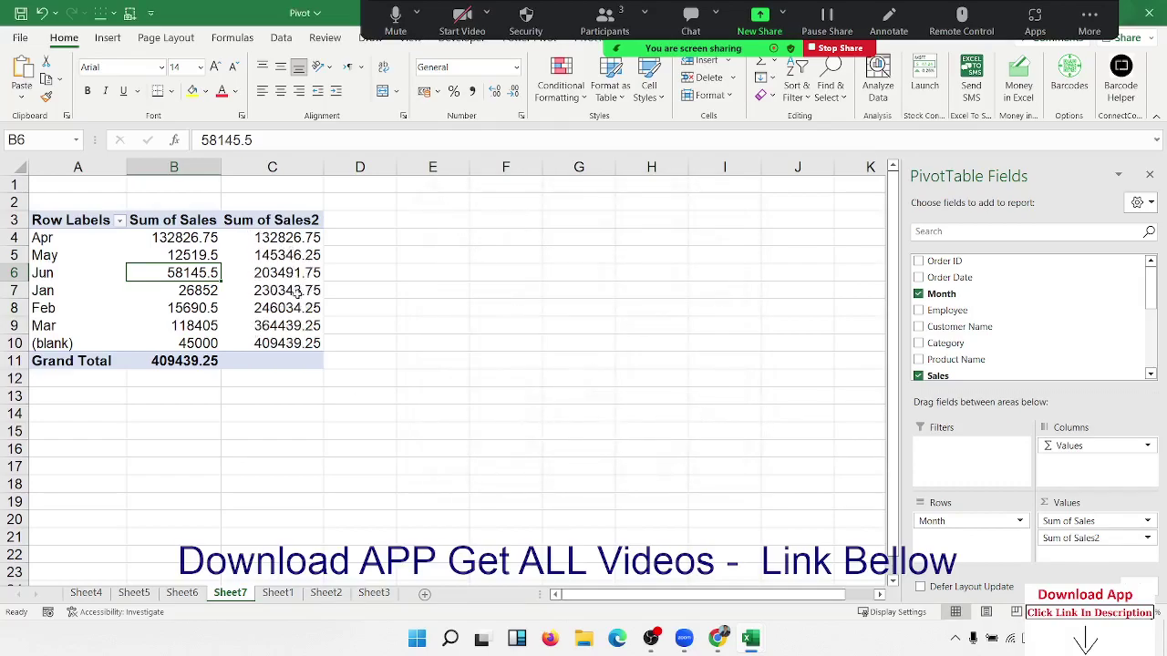
# - Review Sum of Sales2's Show Values As options and close the dialog without changes
pyautogui.click(1058, 540)
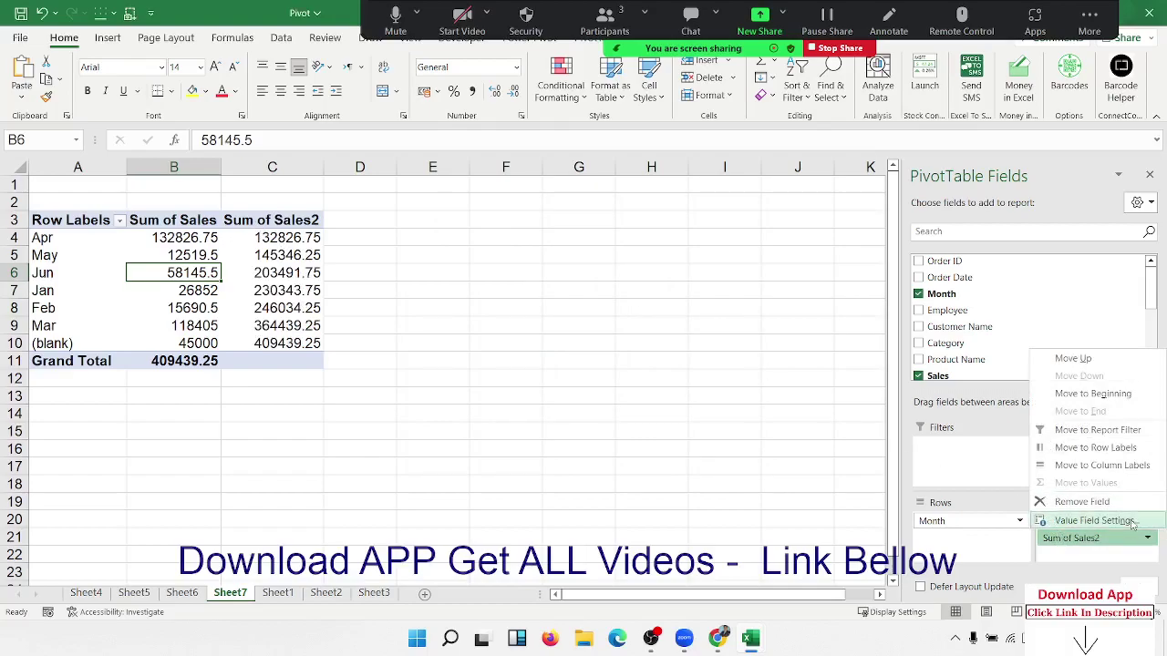
pyautogui.click(1090, 521)
pyautogui.click(558, 272)
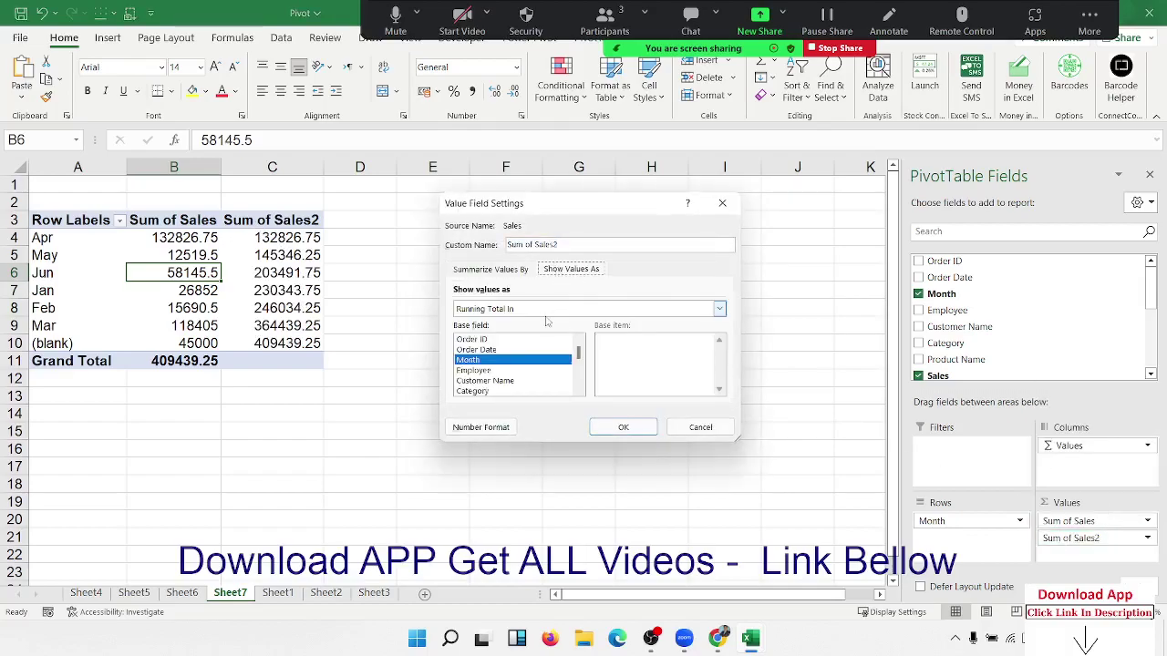
pyautogui.click(545, 311)
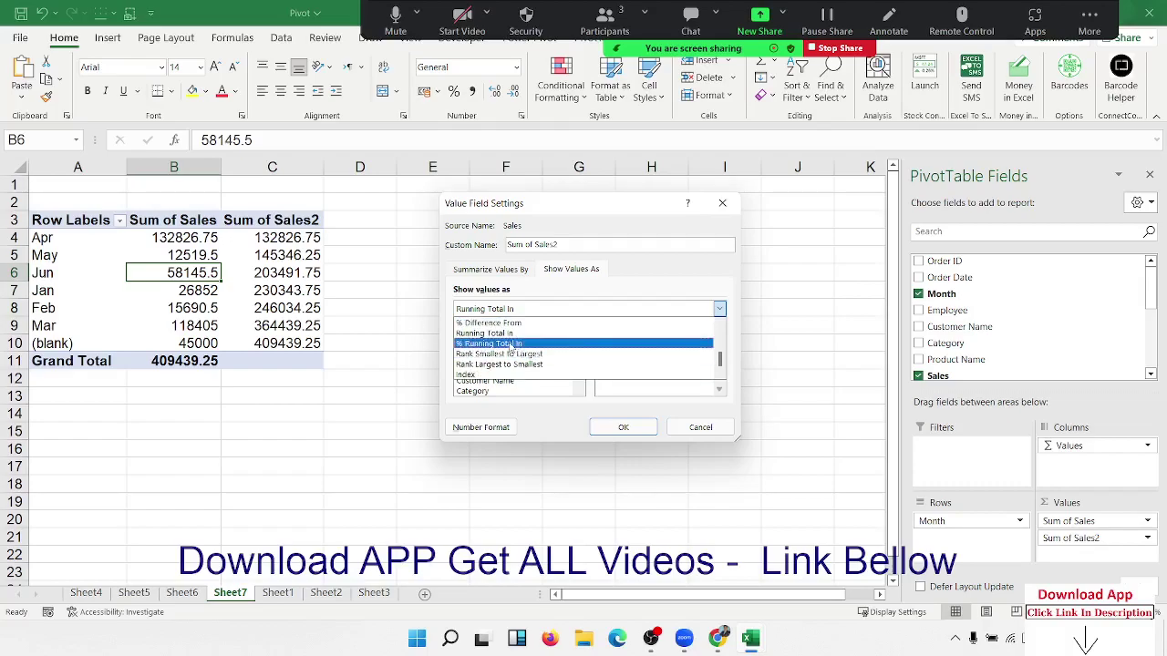
pyautogui.scroll(1, 543, 347)
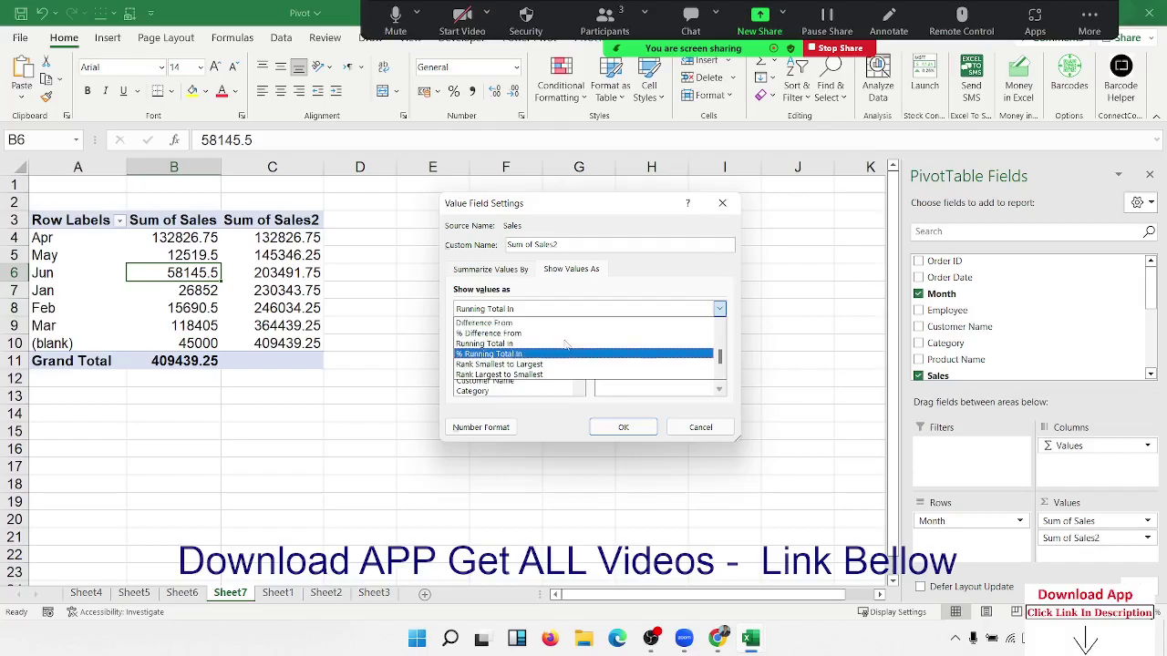
pyautogui.scroll(1, 551, 346)
pyautogui.scroll(1, 557, 345)
pyautogui.scroll(1, 565, 344)
pyautogui.scroll(1, 566, 345)
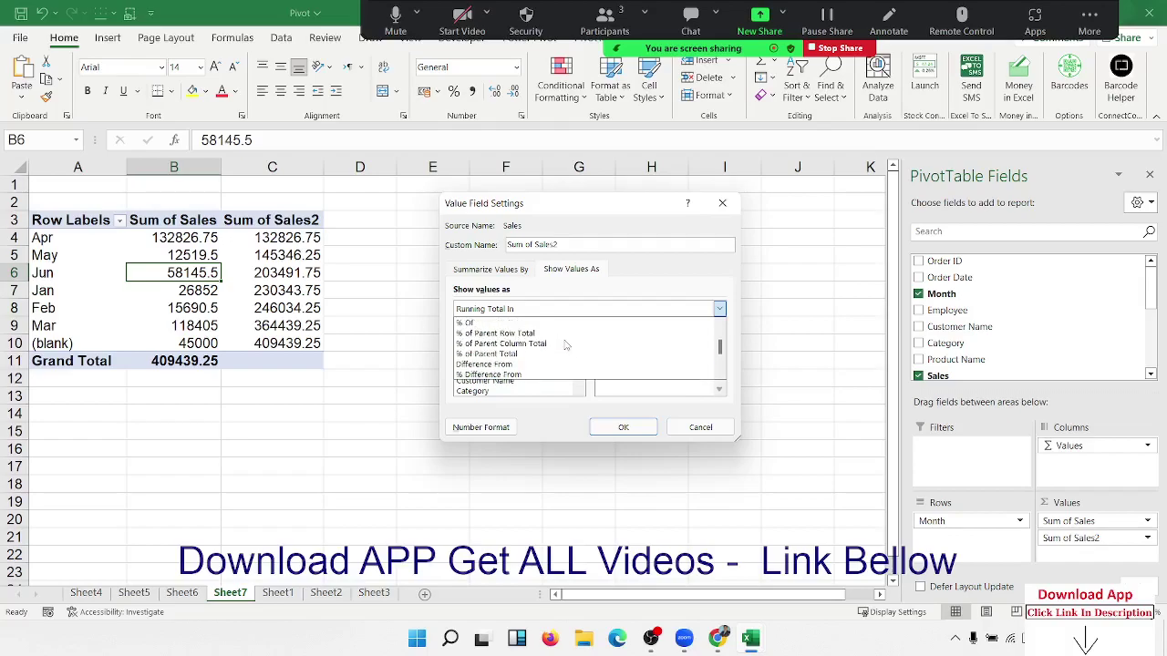
pyautogui.scroll(2, 566, 343)
pyautogui.scroll(1, 565, 341)
pyautogui.scroll(1, 565, 340)
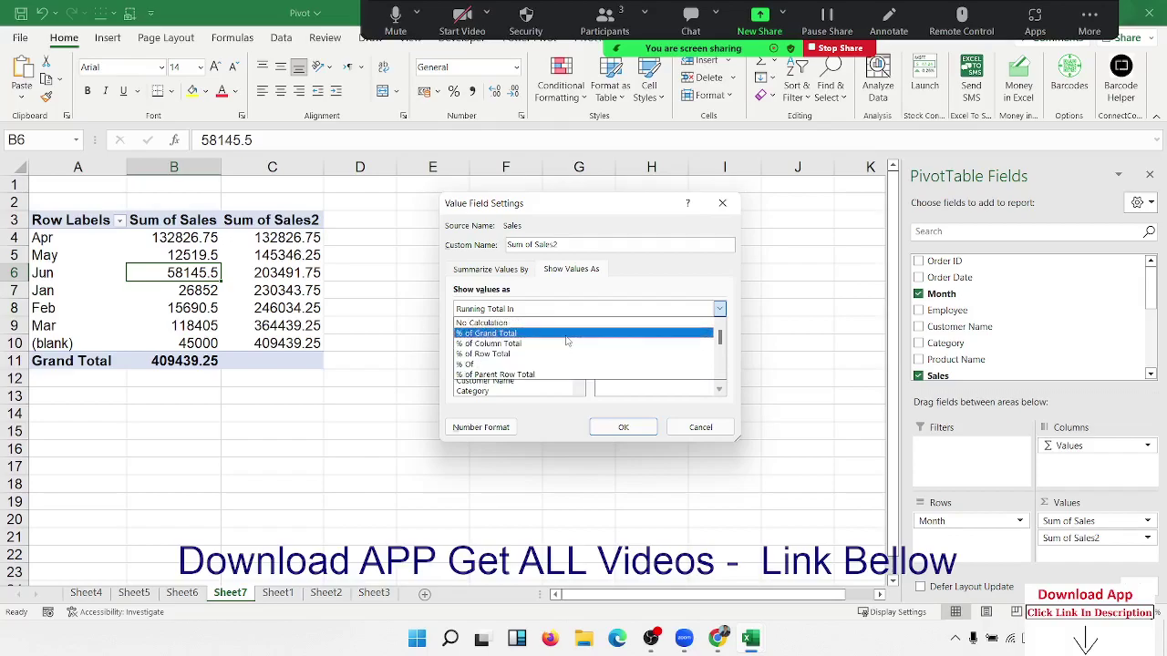
pyautogui.click(668, 421)
pyautogui.click(668, 422)
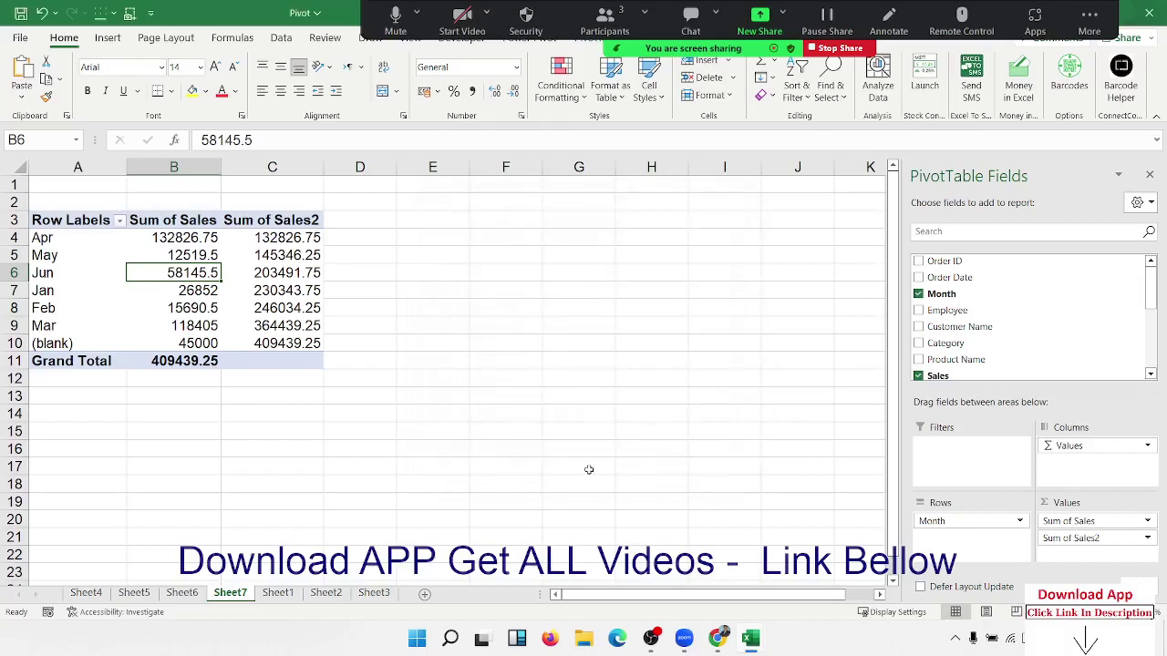
# - On Sheet1, clear the stray 45,000 value from row 345 below the data
pyautogui.click(278, 593)
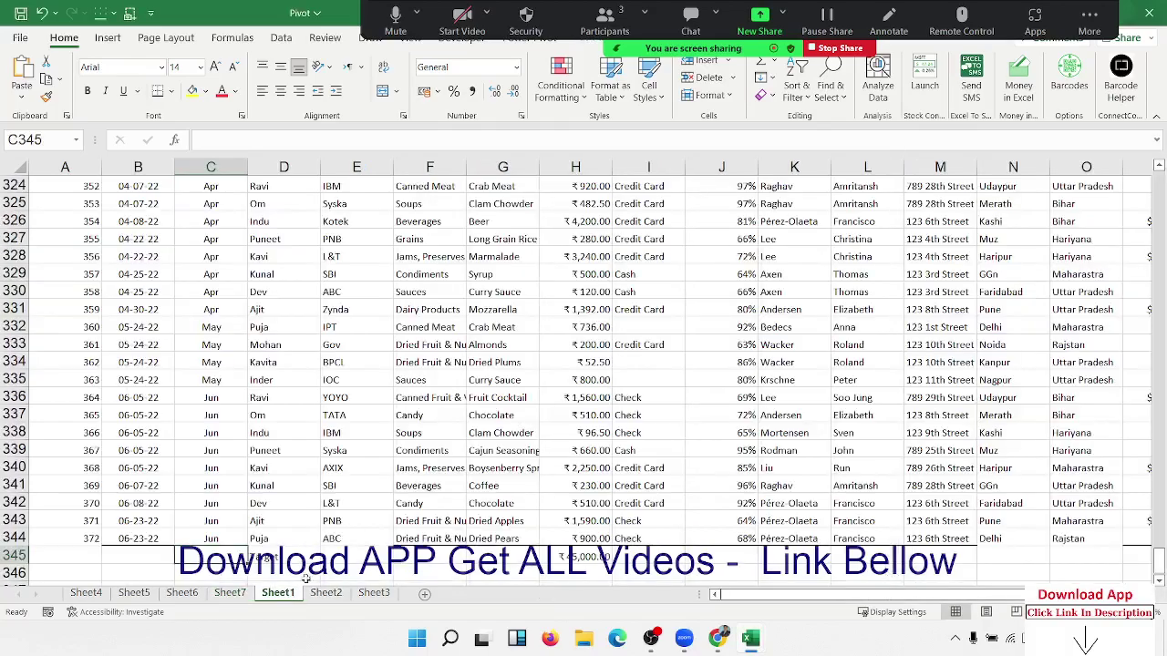
pyautogui.click(16, 555)
pyautogui.press('Delete')
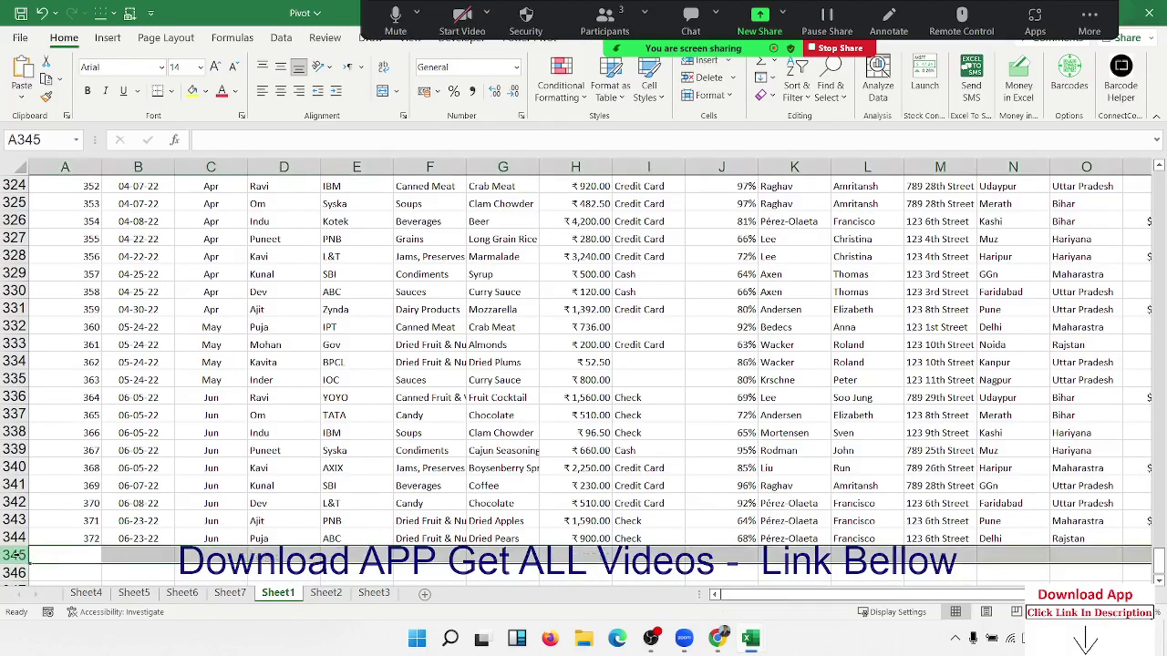
pyautogui.press('Up')
# - Select the whole sales range A1:Q344 and start a PivotTable from it on a new worksheet
pyautogui.hotkey('ctrl', 'Home')
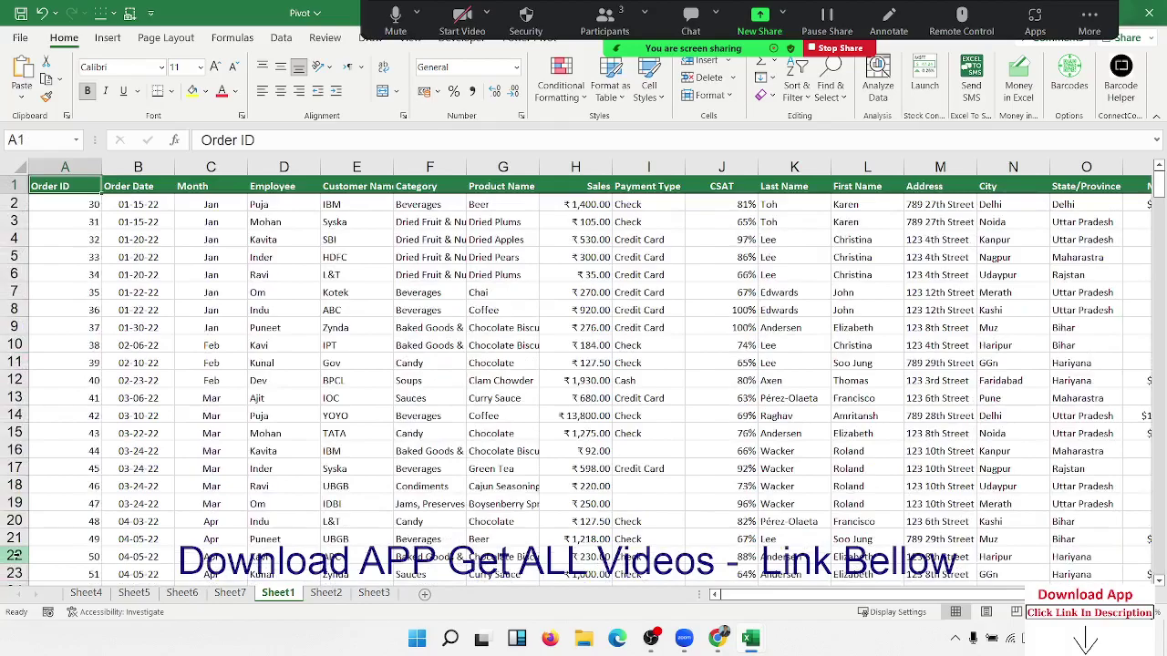
pyautogui.hotkey('ctrl', 'shift', 'Right')
pyautogui.hotkey('ctrl', 'shift', 'Down')
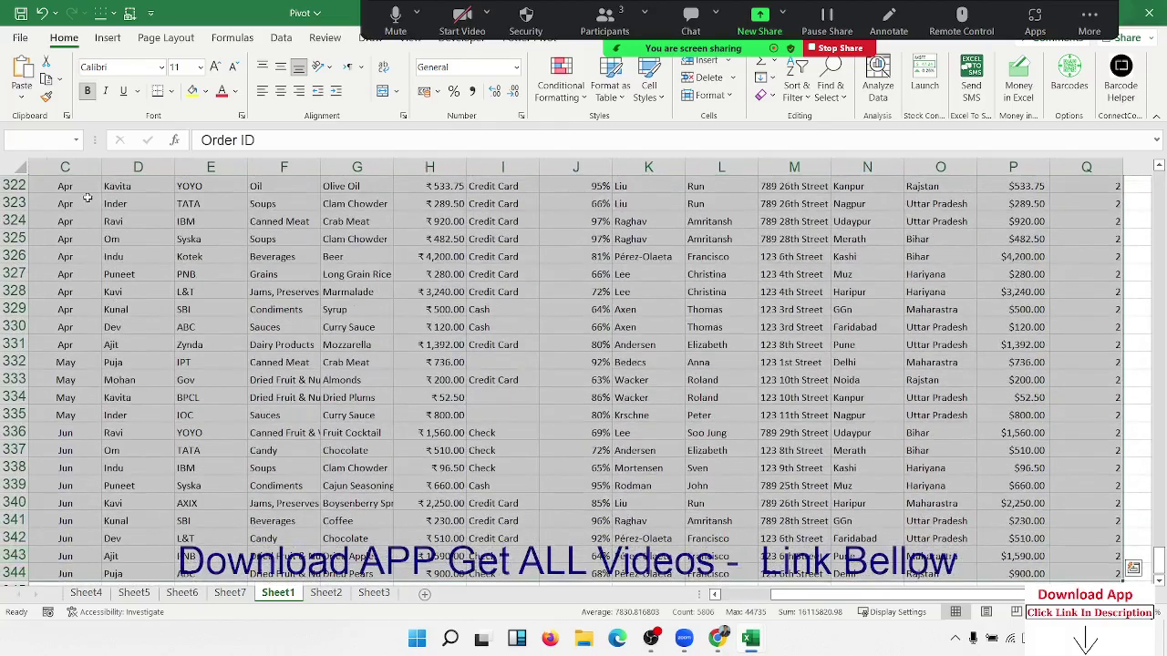
pyautogui.click(107, 37)
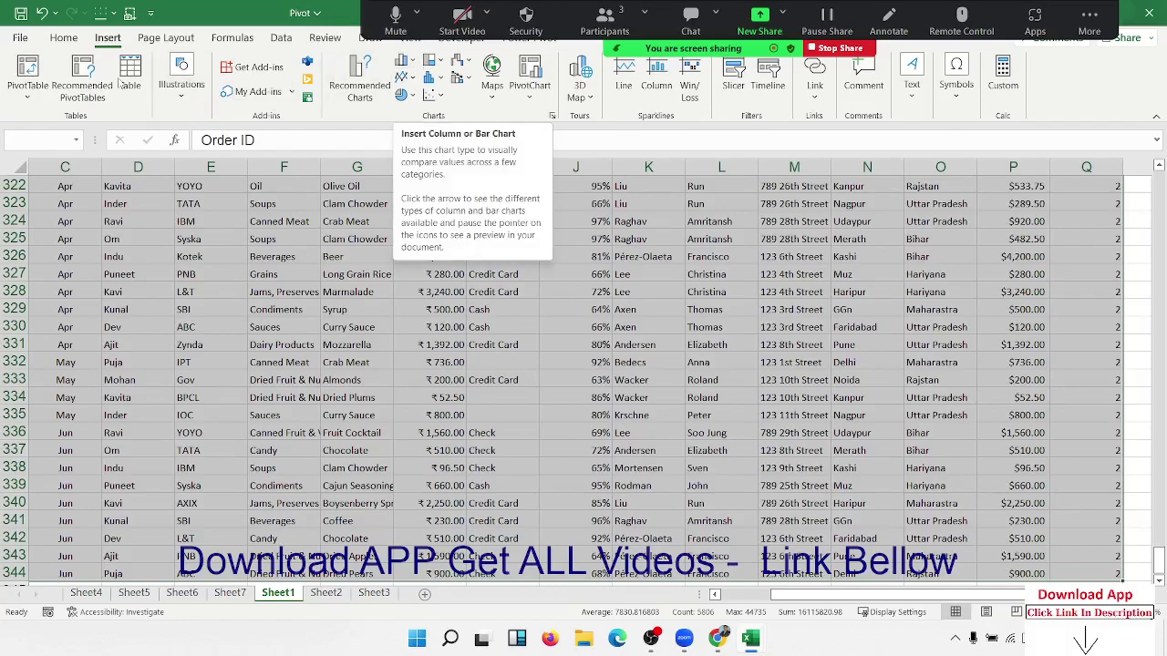
pyautogui.click(27, 75)
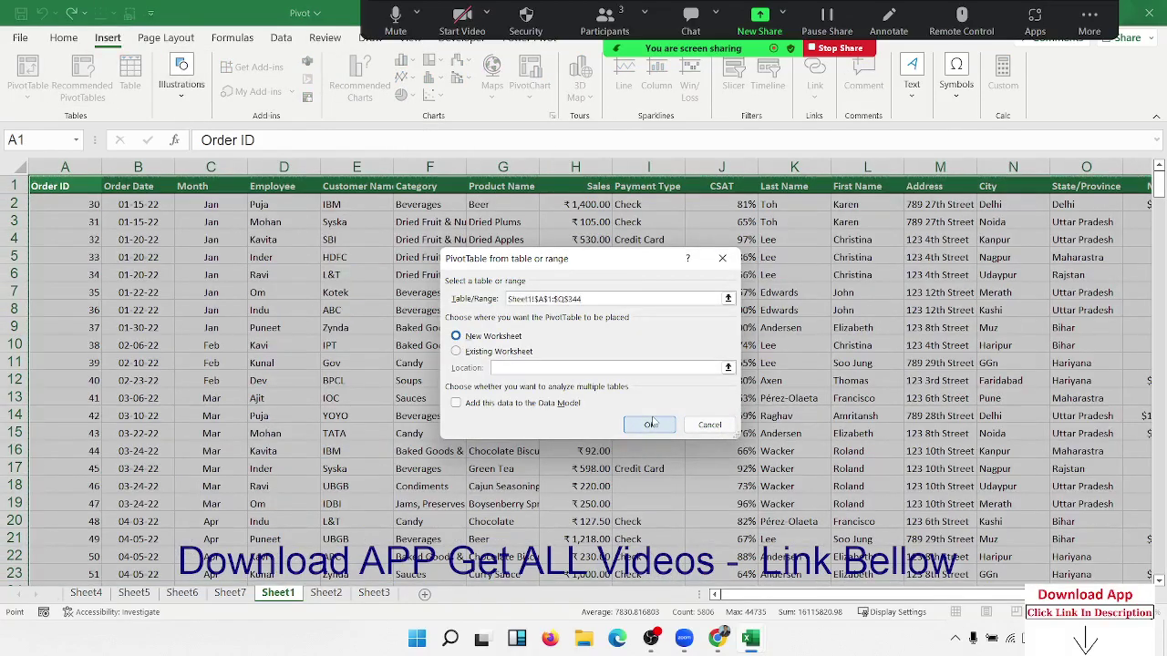
# - Build the pivot with Employee in Rows and Sum of Sales in Values, totalling 364439.25
pyautogui.click(649, 425)
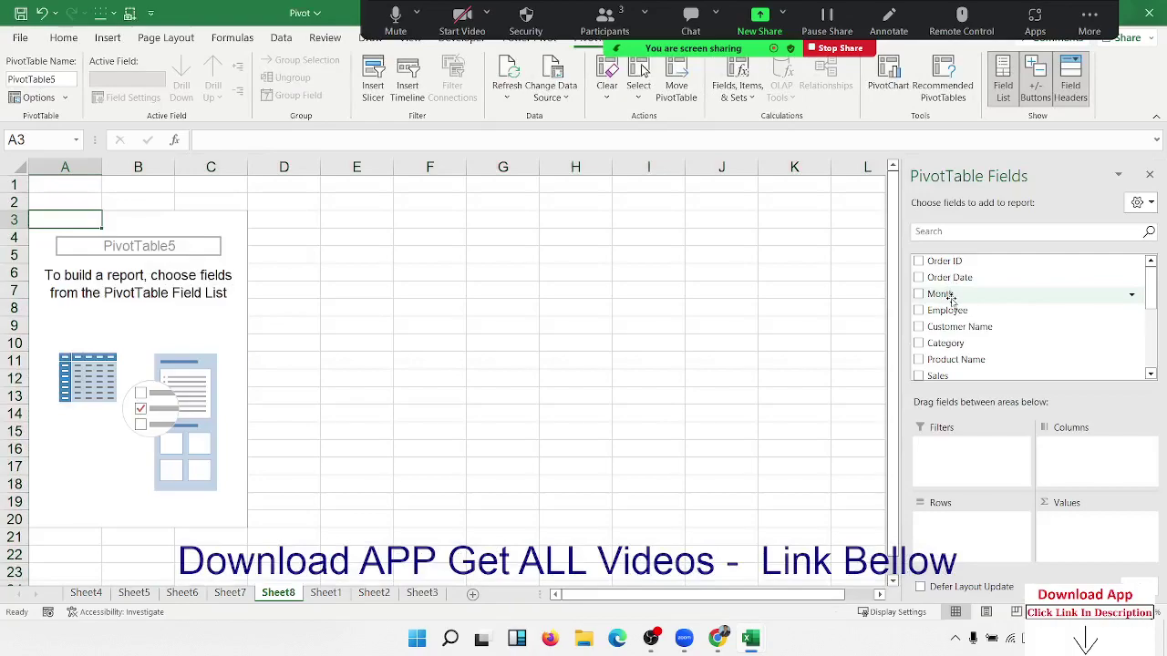
pyautogui.moveTo(947, 310); pyautogui.dragTo(955, 537)
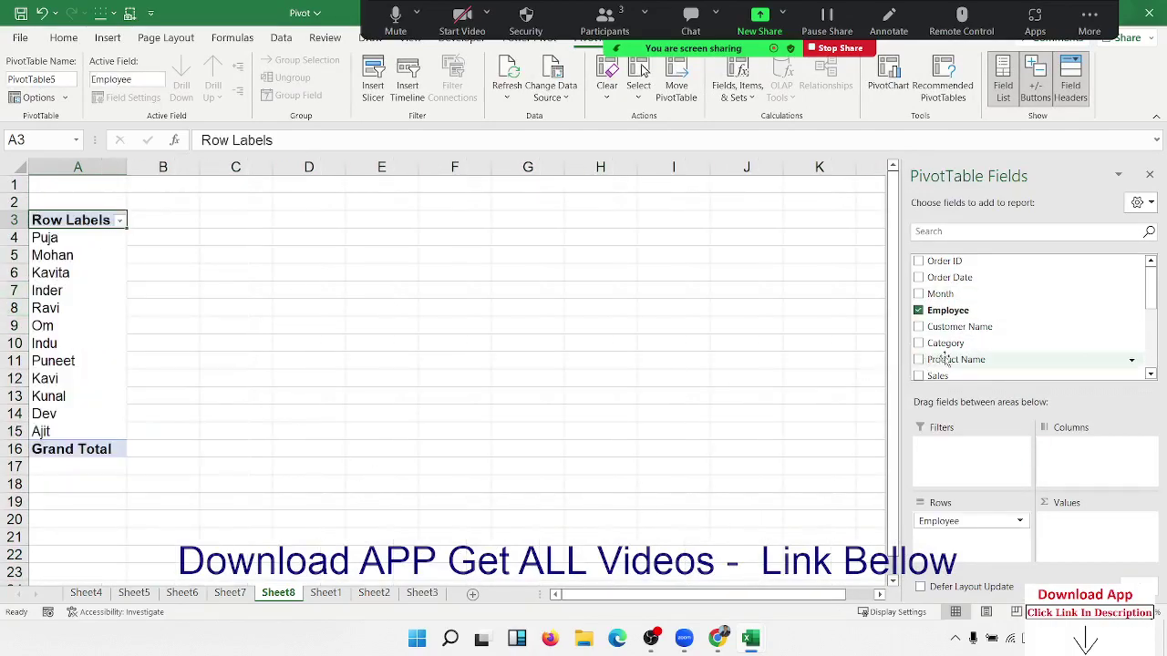
pyautogui.moveTo(961, 375); pyautogui.dragTo(1076, 537)
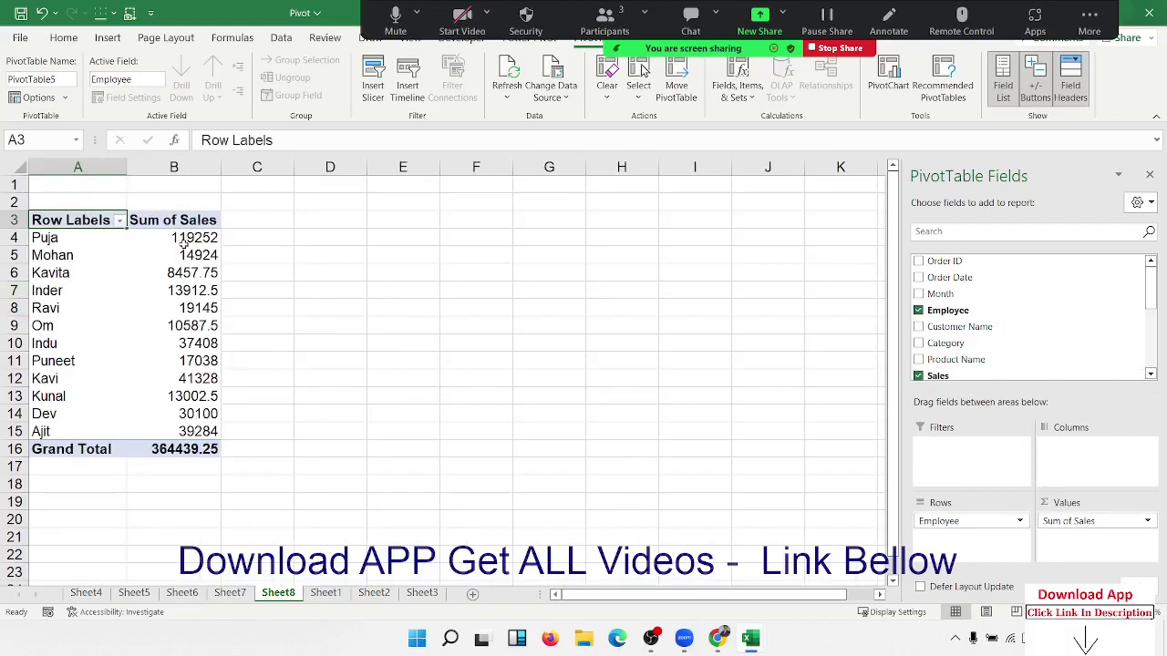
pyautogui.moveTo(185, 241)
pyautogui.mouseDown()
pyautogui.moveTo(219, 260)
pyautogui.moveTo(246, 425)
pyautogui.mouseUp()
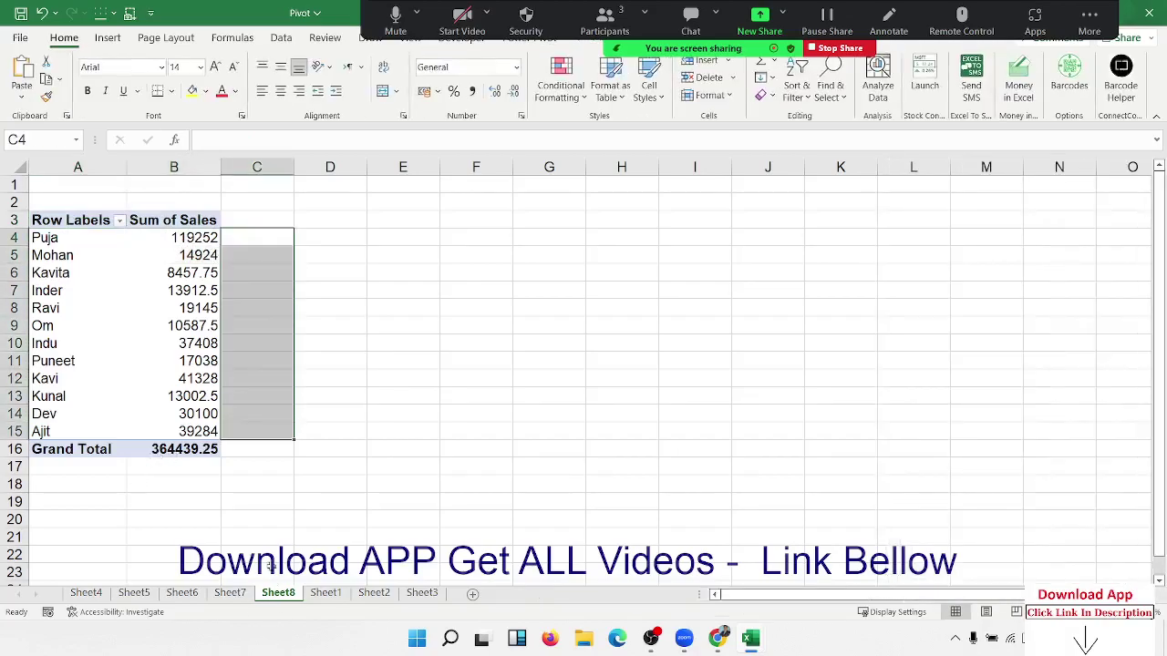
pyautogui.click(191, 330)
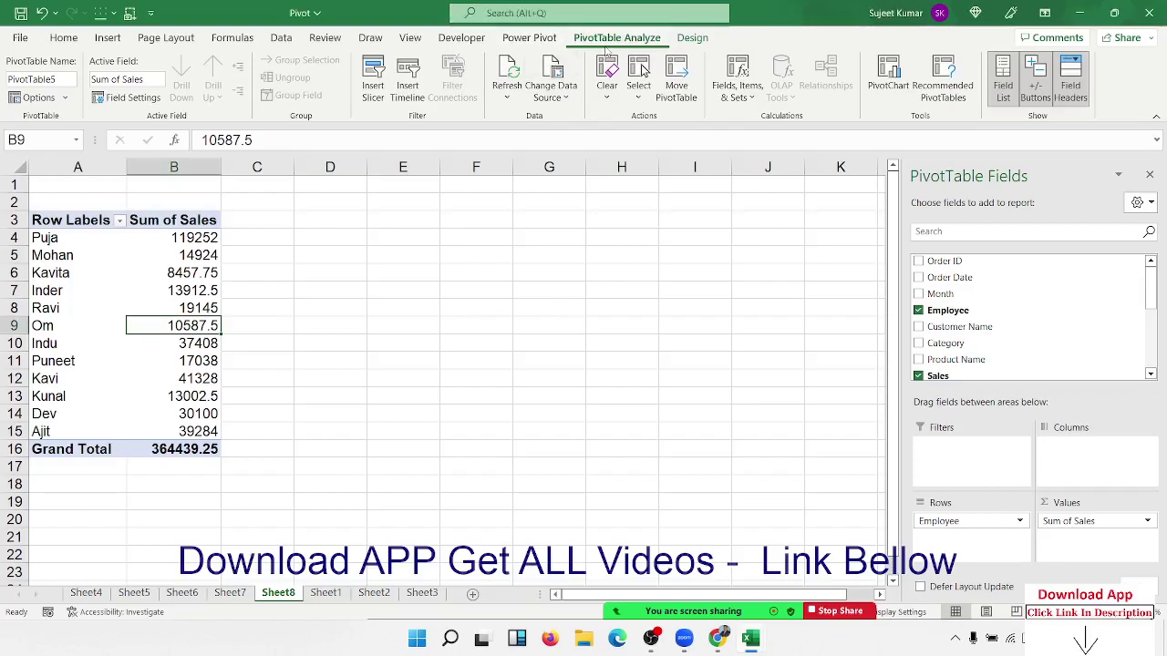
# - Add a calculated field named Target % with formula =Sales/45000 to the pivot
pyautogui.click(738, 75)
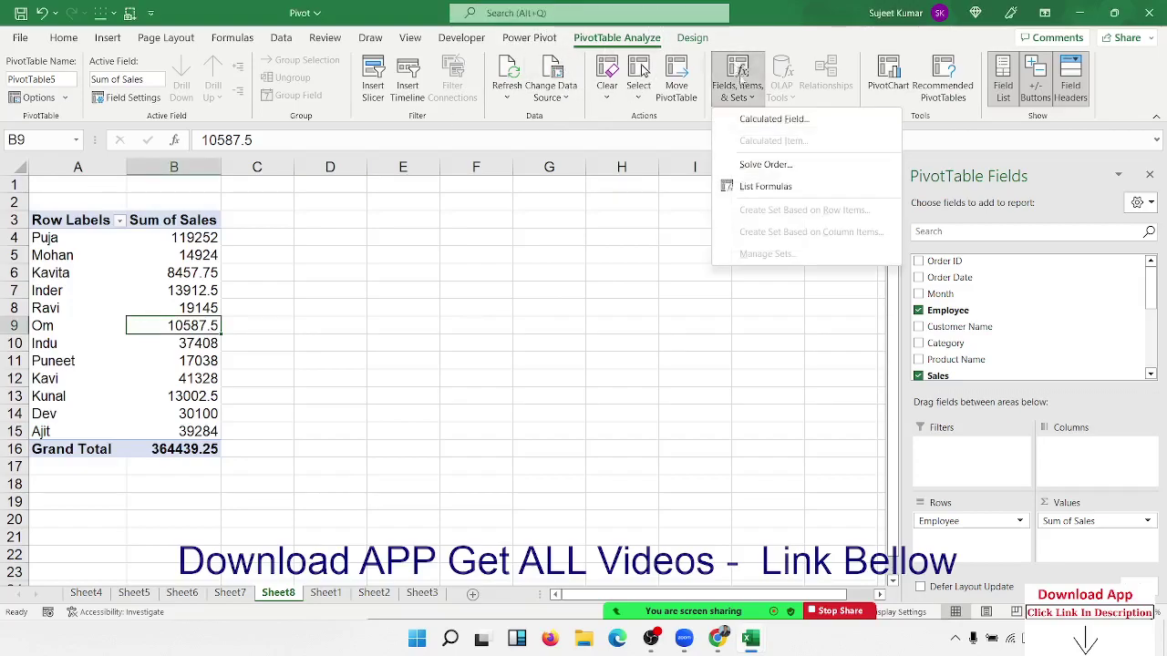
pyautogui.click(761, 120)
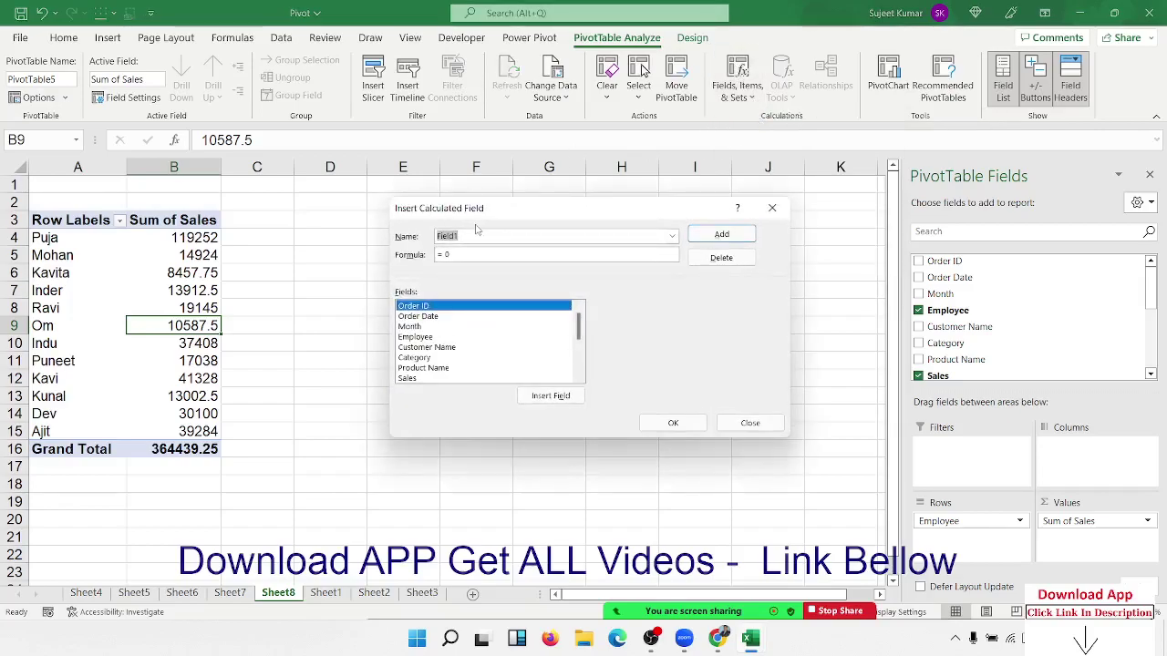
pyautogui.write('Target %')
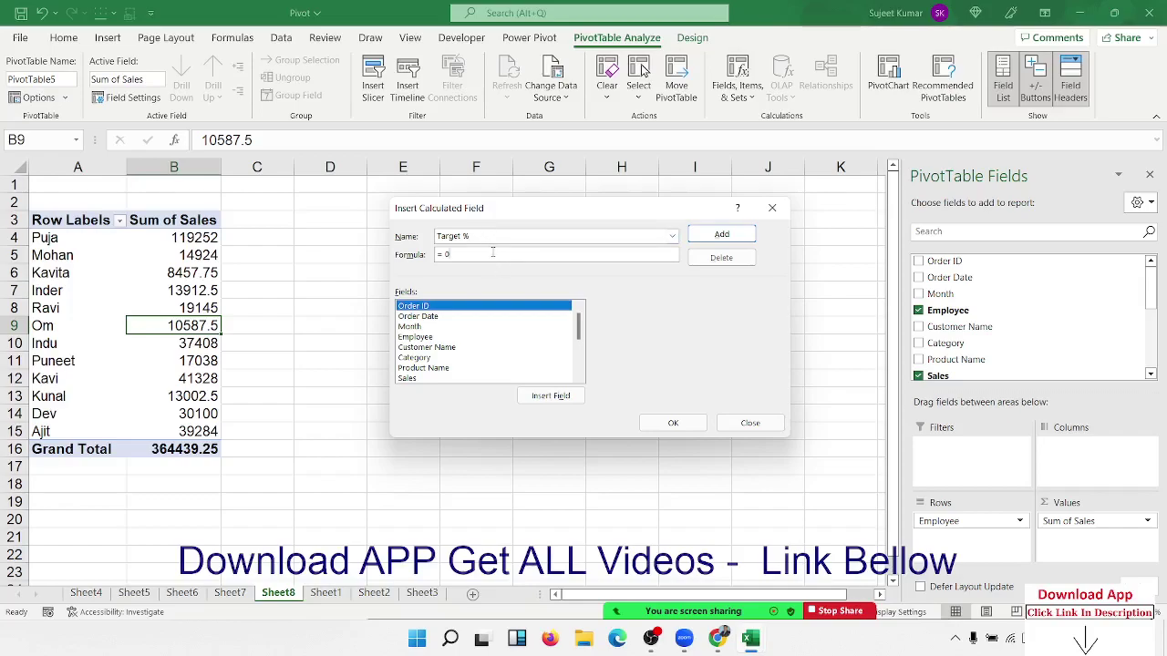
pyautogui.press('BackSpace')
pyautogui.doubleClick(428, 379)
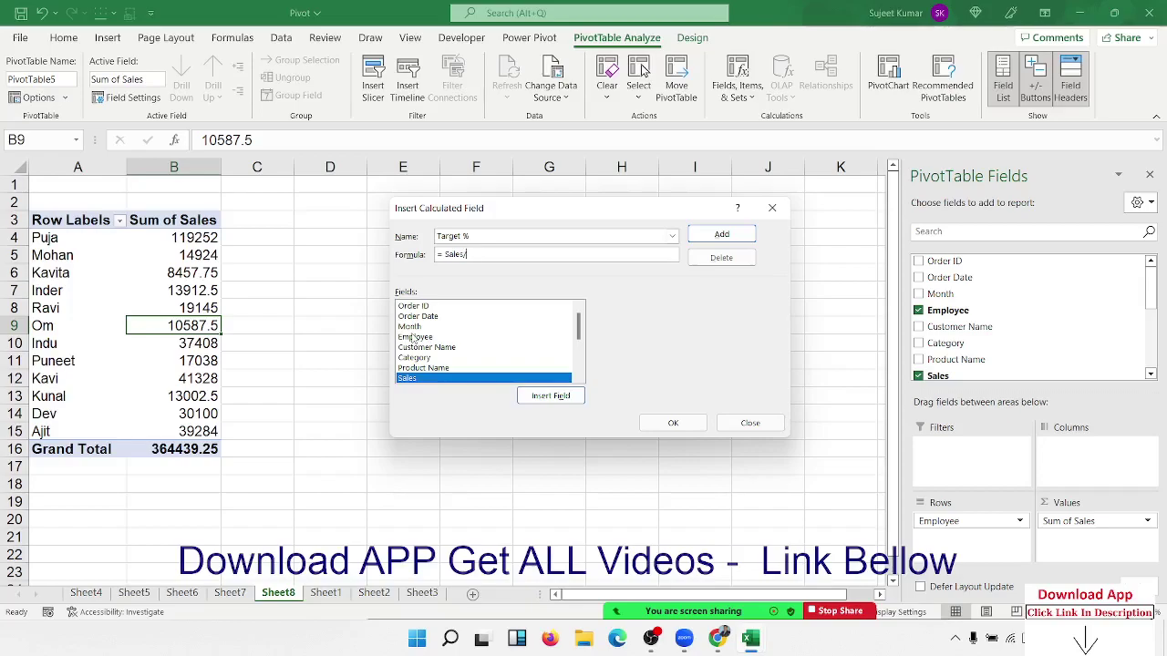
pyautogui.write('45000')
pyautogui.click(721, 234)
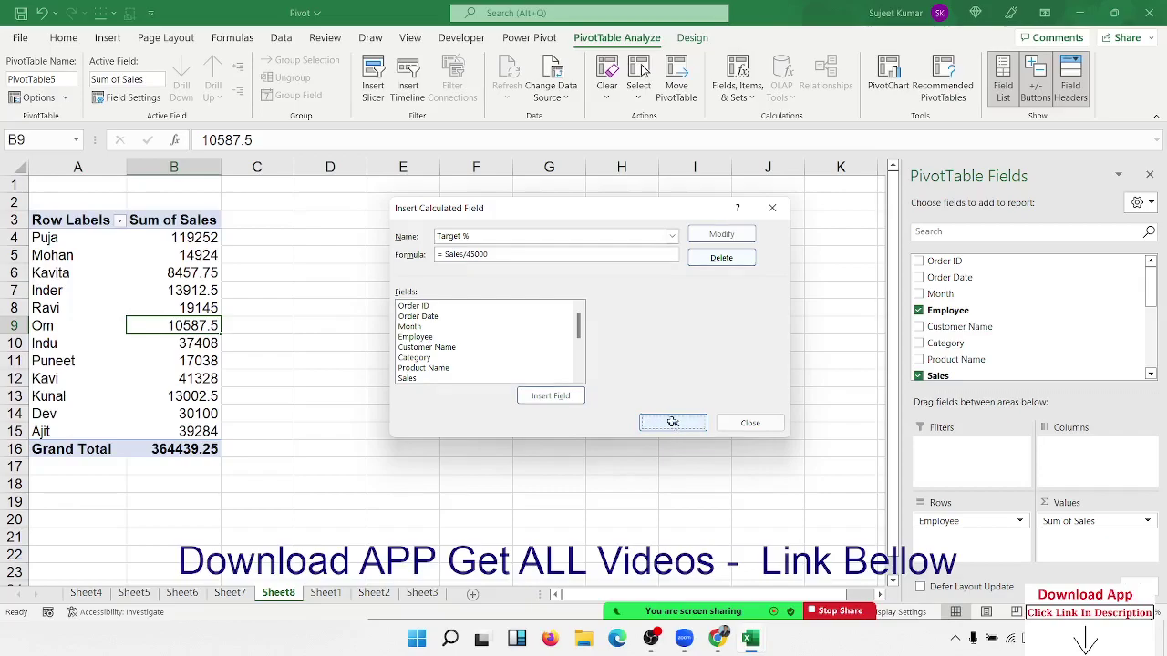
pyautogui.click(672, 424)
pyautogui.click(304, 252)
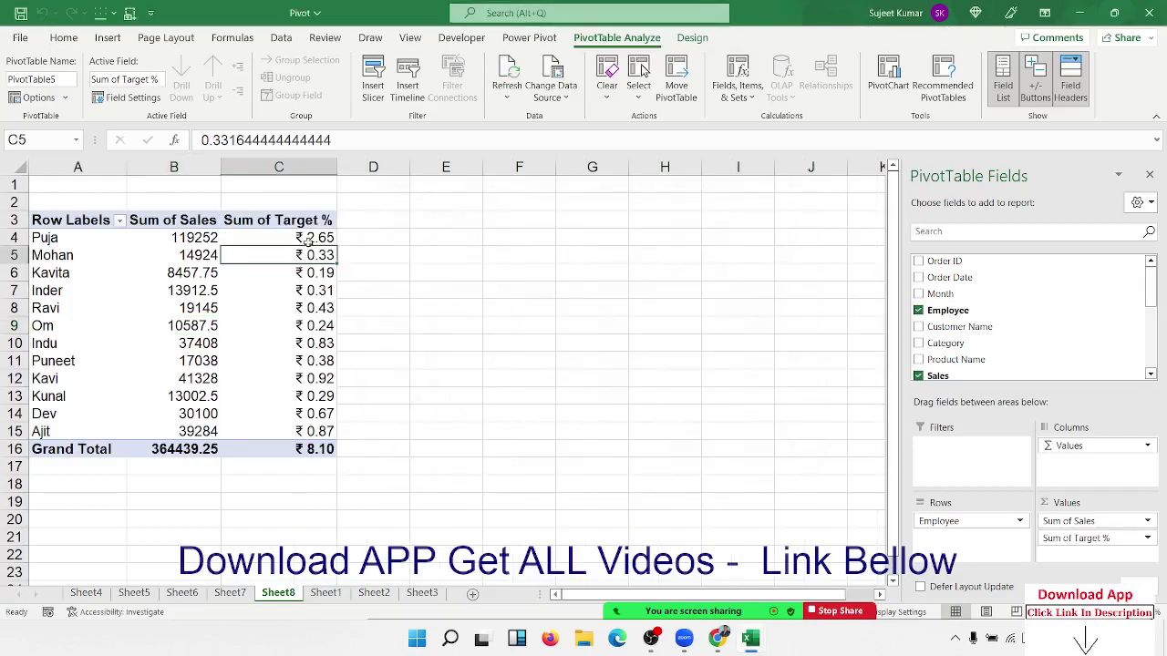
# - Format the Sum of Target % values as Percentage
pyautogui.moveTo(304, 238); pyautogui.dragTo(308, 449)
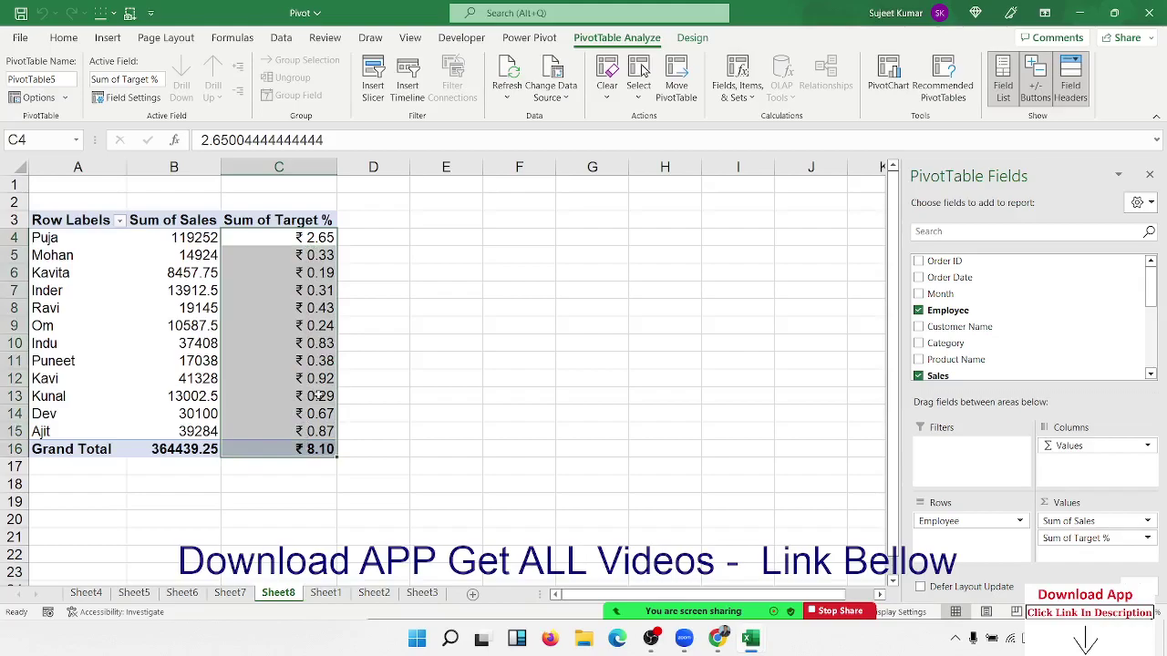
pyautogui.click(63, 37)
pyautogui.click(454, 92)
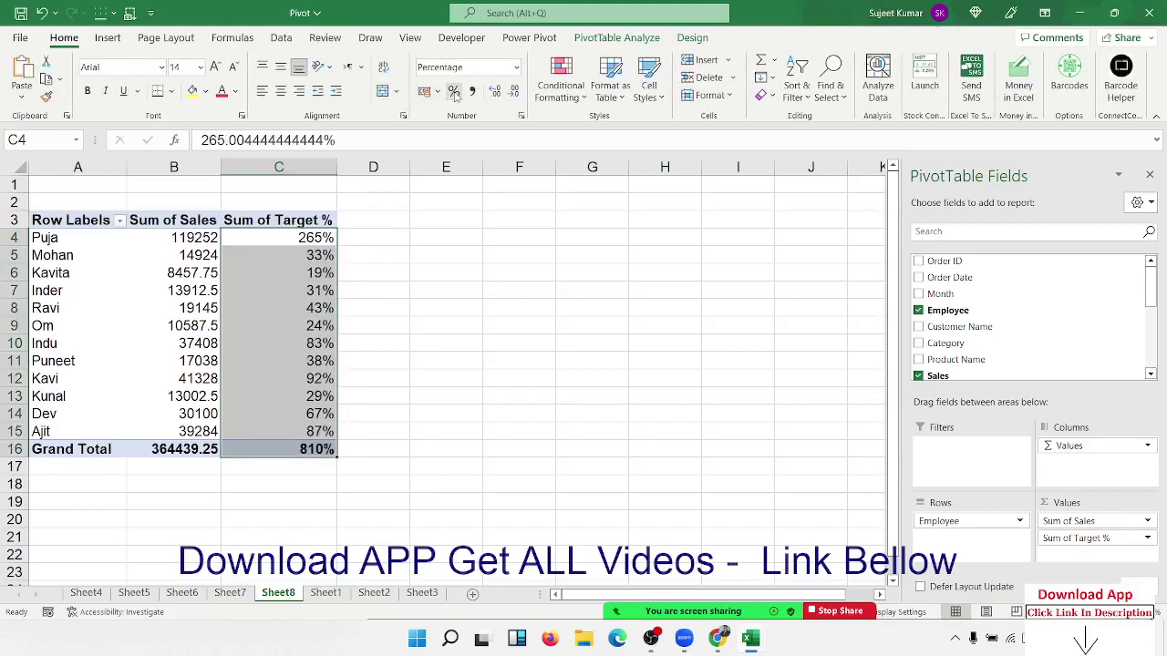
# - Check individual Target % percentages and review the sort options without applying any
pyautogui.click(283, 275)
pyautogui.click(305, 344)
pyautogui.click(310, 414)
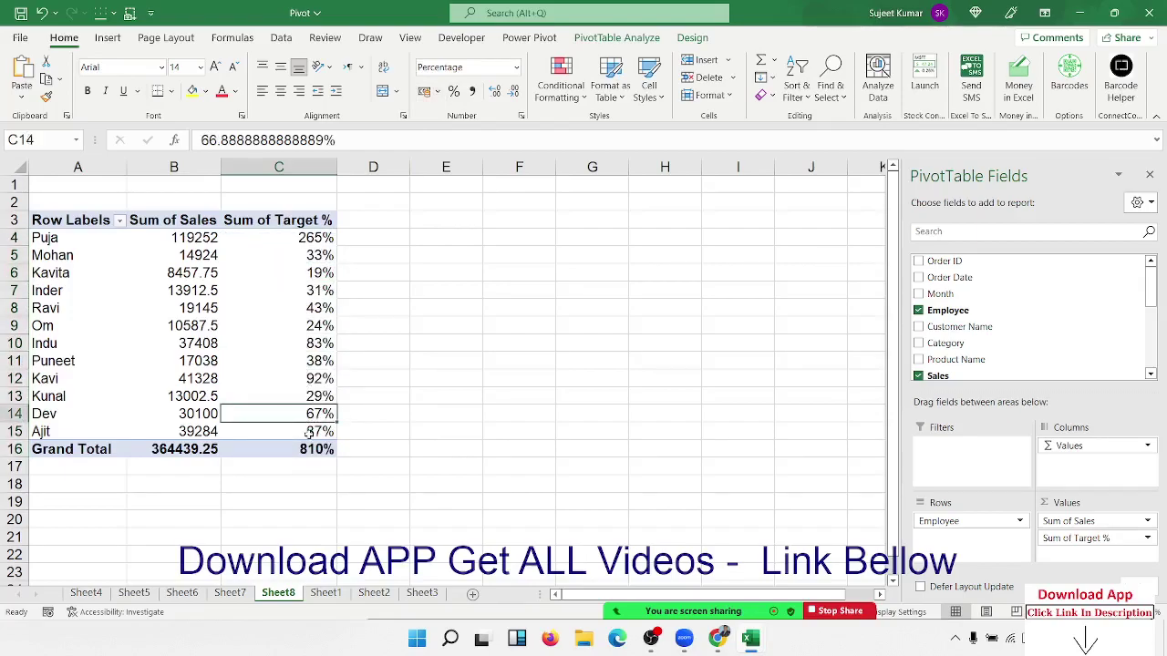
pyautogui.moveTo(310, 431); pyautogui.dragTo(303, 240)
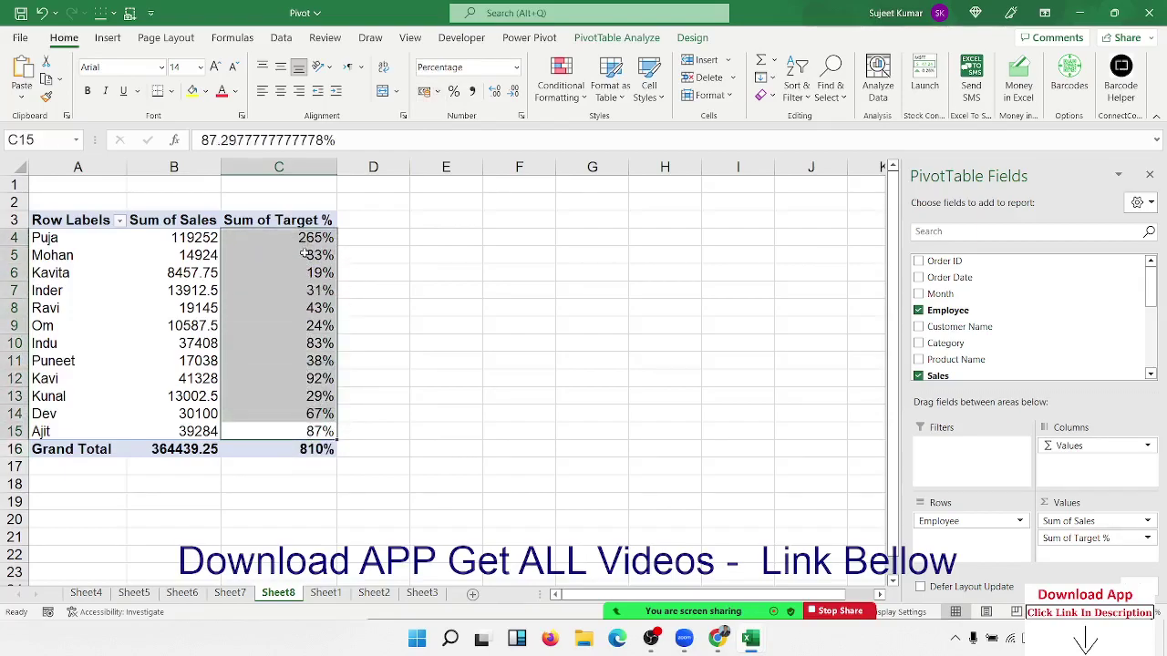
pyautogui.click(807, 98)
pyautogui.click(749, 135)
pyautogui.click(617, 40)
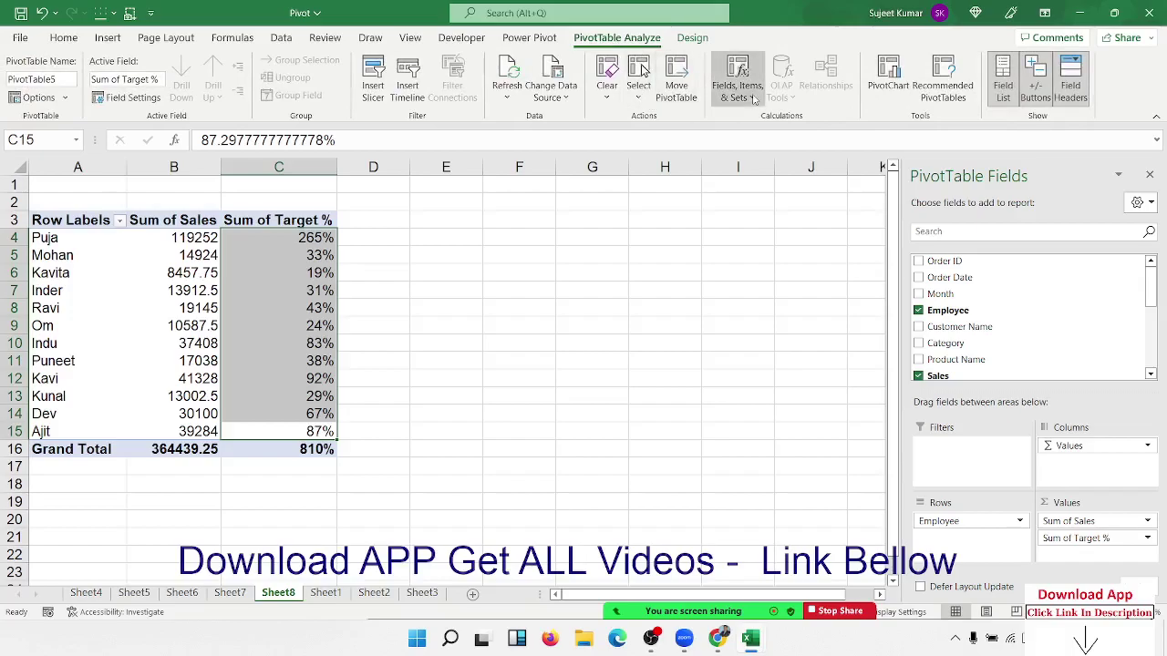
# - Add a calculated field named GST with formula =Sales*18% to the pivot
pyautogui.click(753, 99)
pyautogui.click(764, 120)
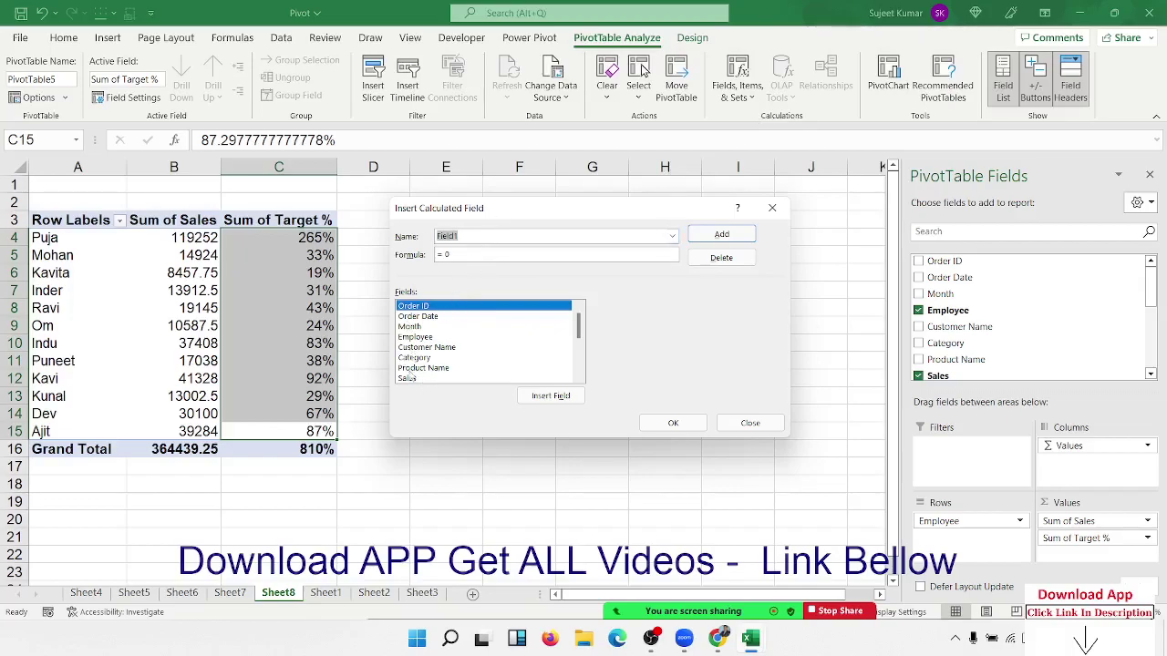
pyautogui.scroll(-5, 421, 384)
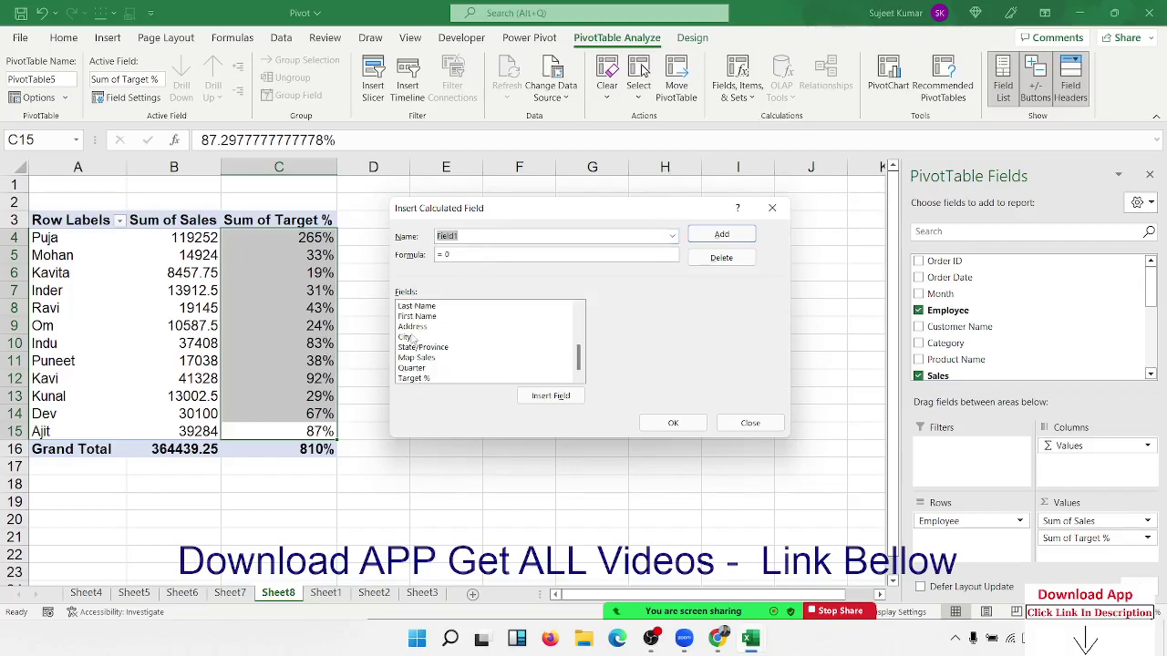
pyautogui.scroll(5, 422, 379)
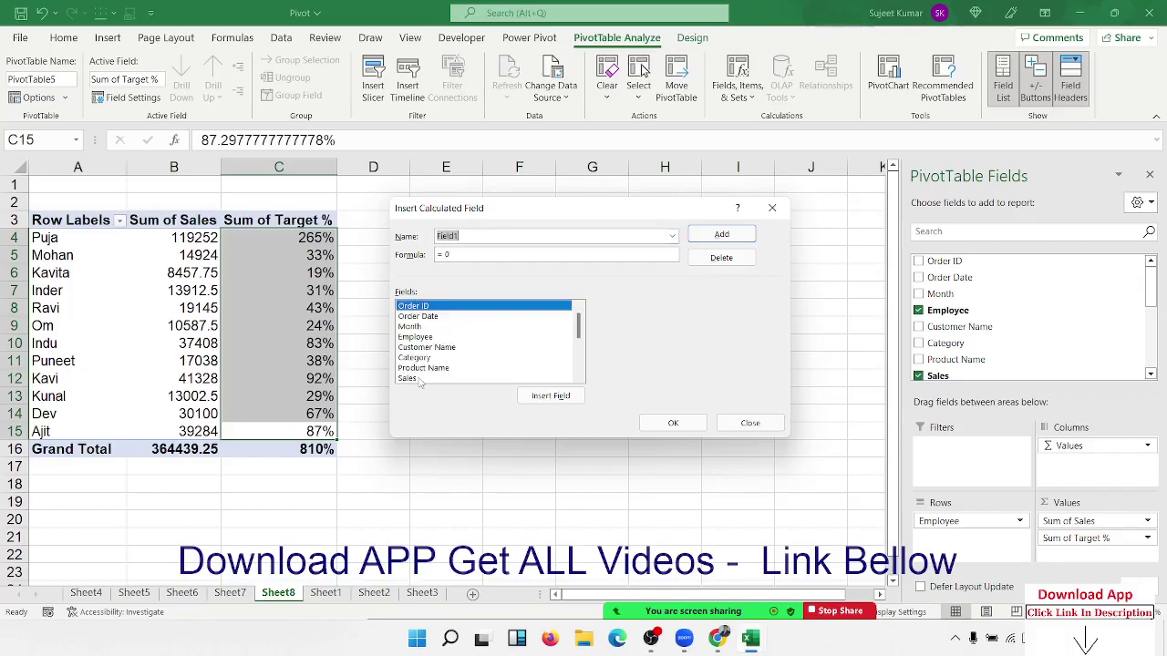
pyautogui.doubleClick(421, 379)
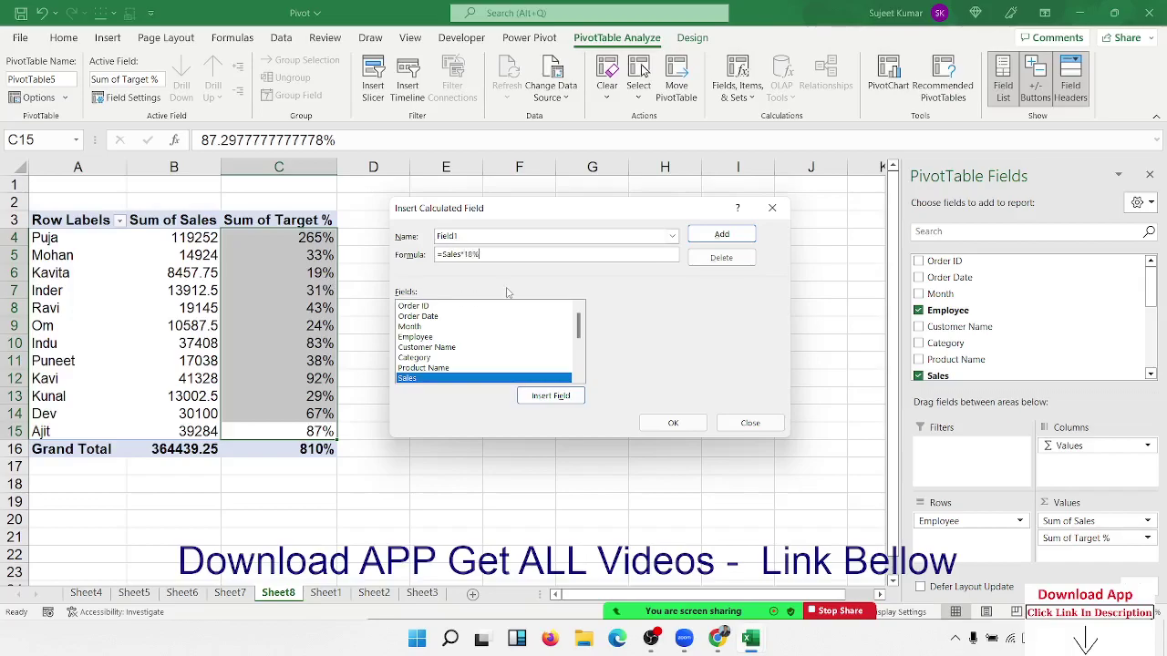
pyautogui.doubleClick(496, 237)
pyautogui.write('C')
pyautogui.click(721, 234)
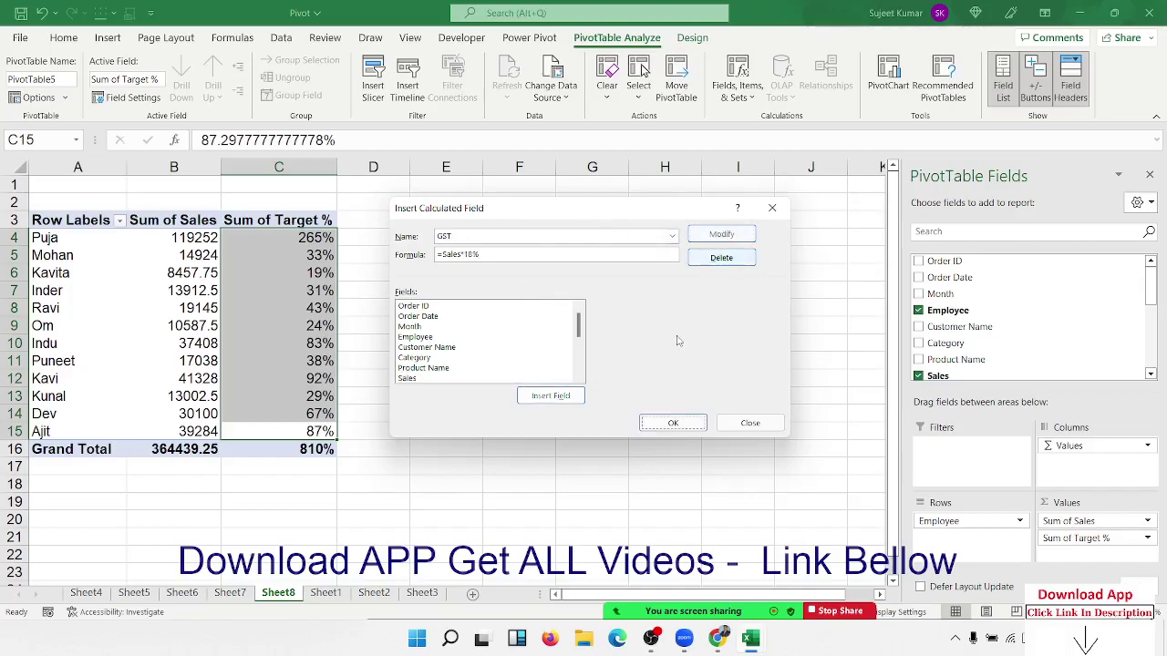
pyautogui.click(670, 421)
# - Inspect the Sum of GST values, including Puja's amount in D4
pyautogui.click(379, 415)
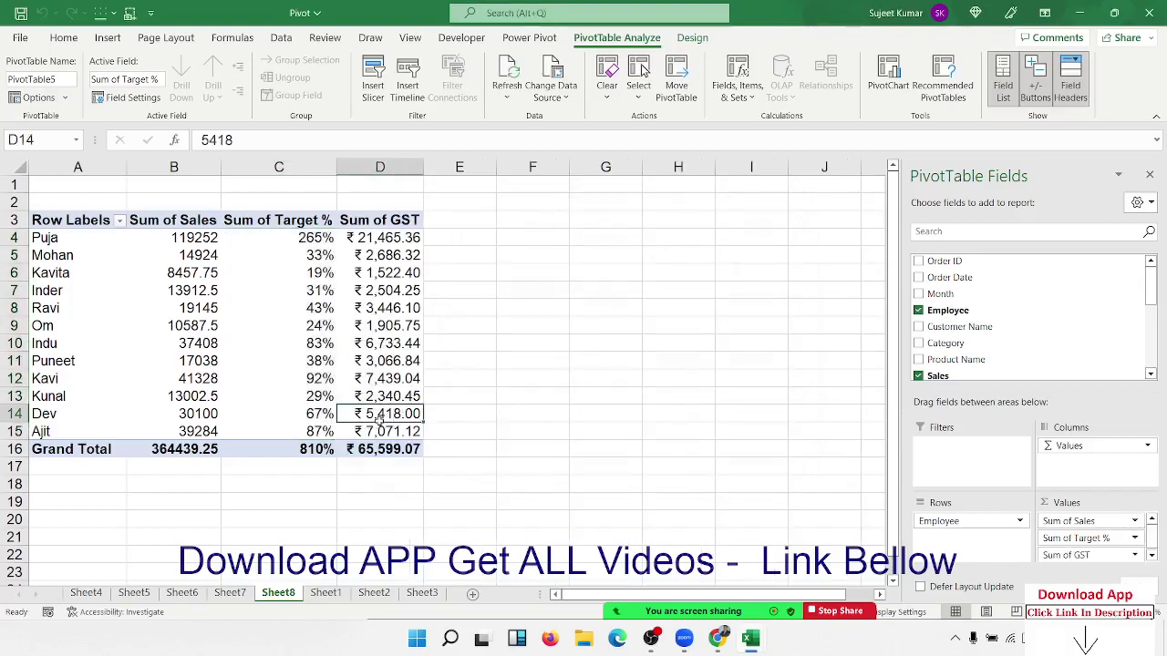
pyautogui.moveTo(377, 419); pyautogui.dragTo(373, 244)
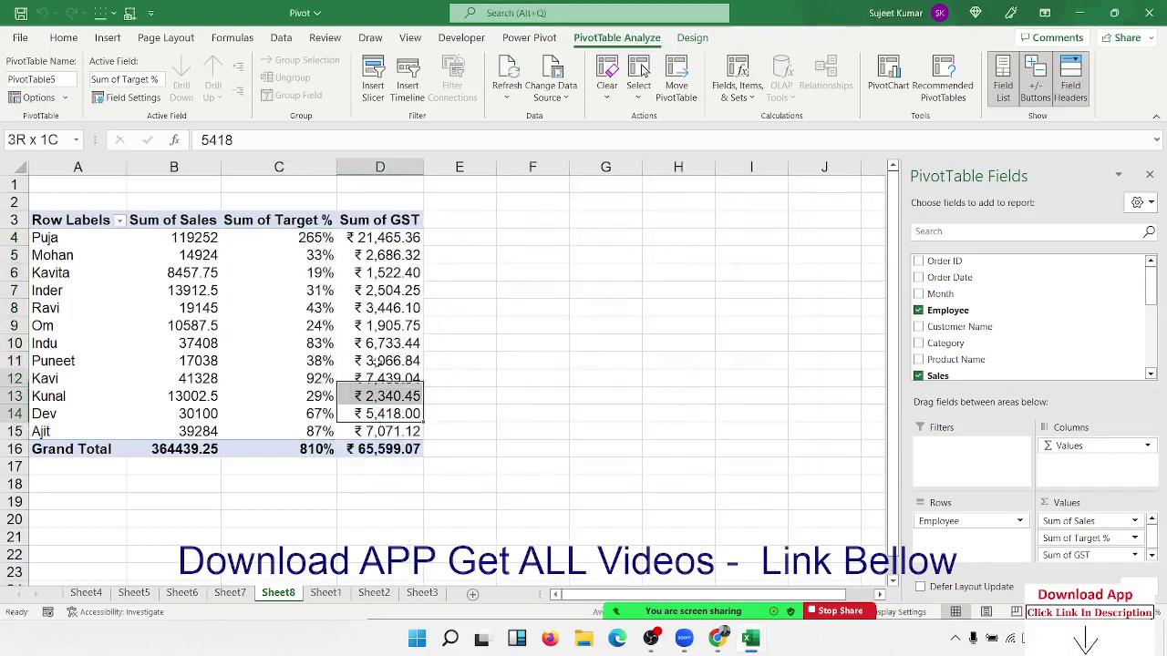
pyautogui.click(385, 244)
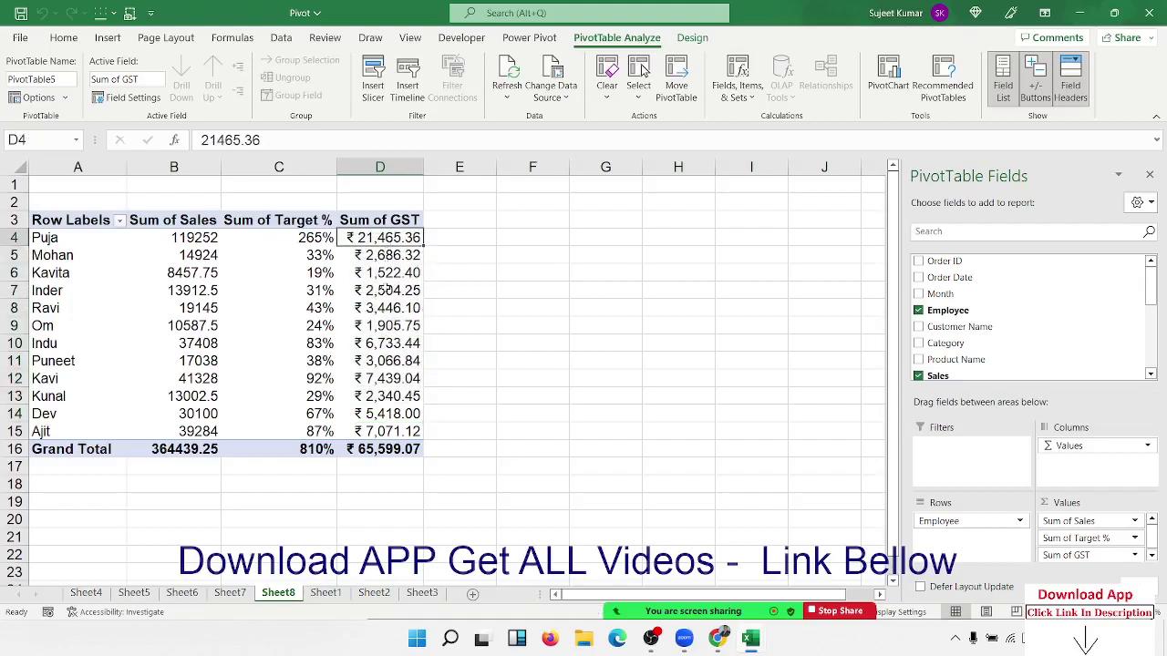
# - Inspect the employees' Sum of Sales figures in column B, such as Puneet's and Kunal's
pyautogui.moveTo(386, 289)
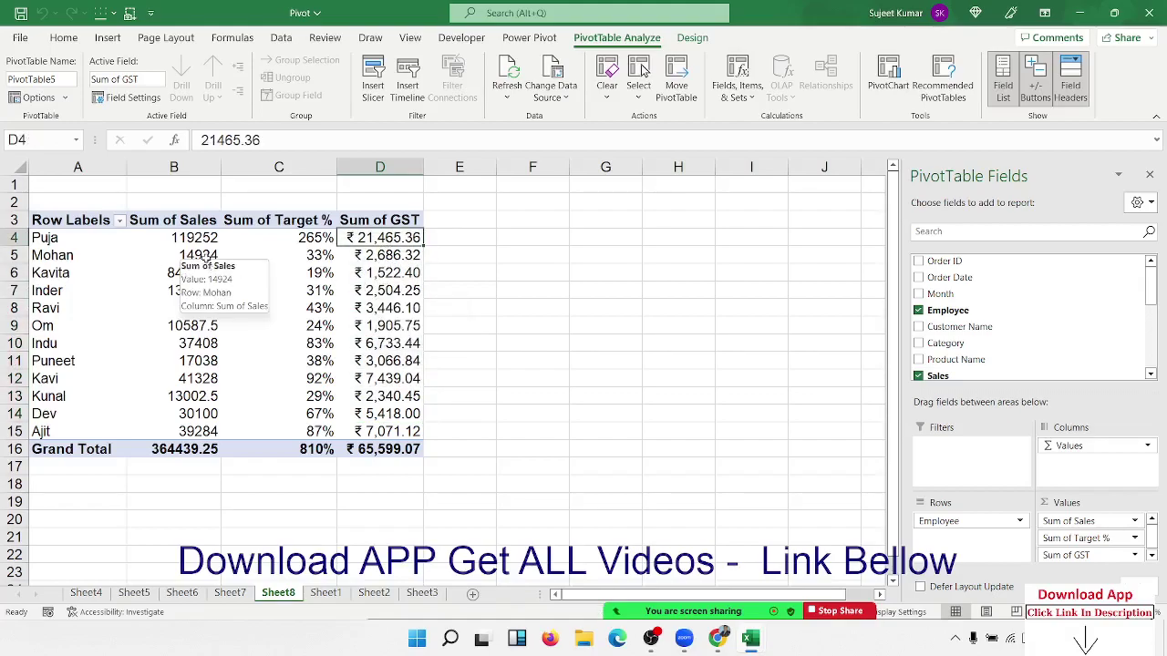
pyautogui.moveTo(192, 243)
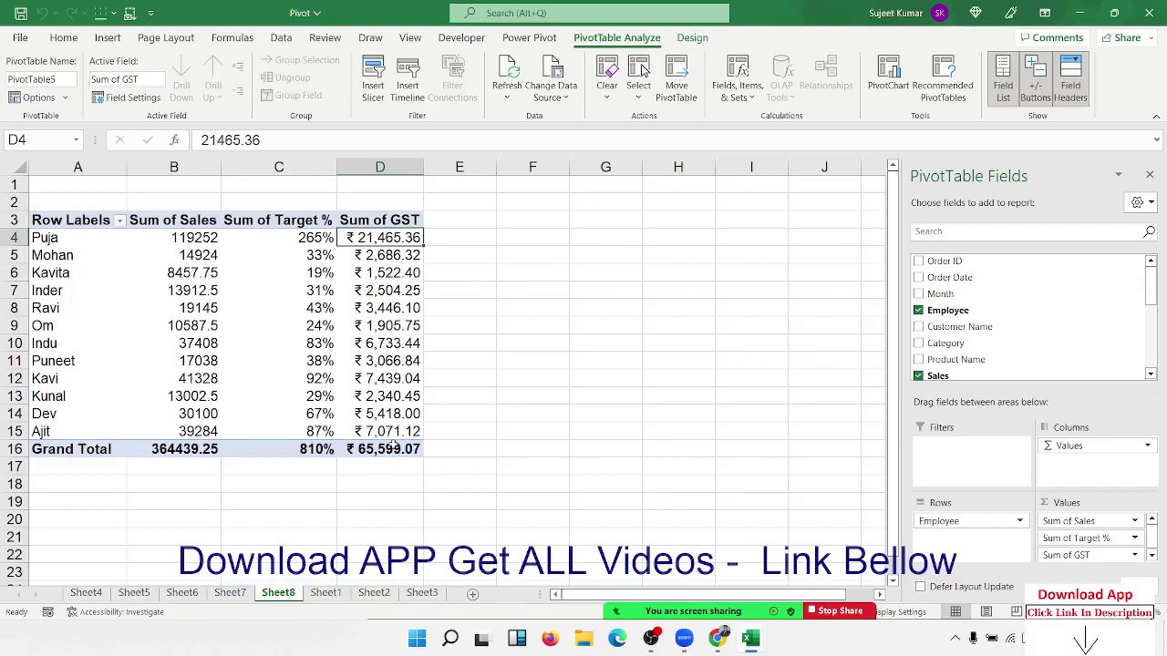
pyautogui.moveTo(393, 447)
pyautogui.moveTo(201, 240); pyautogui.dragTo(189, 415)
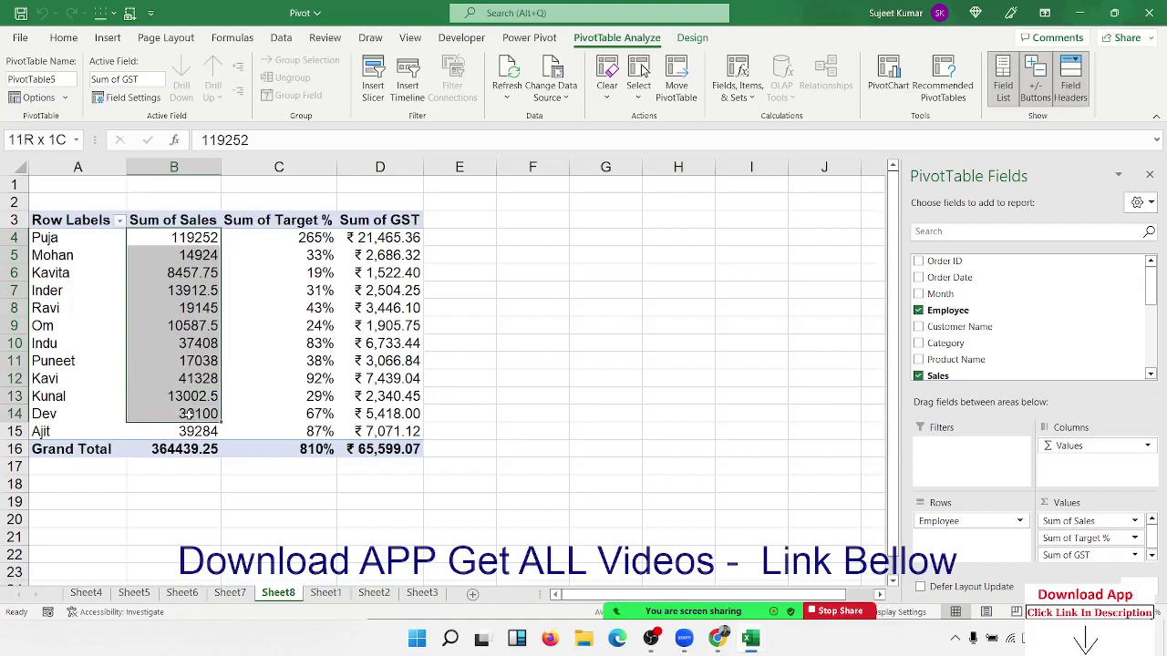
pyautogui.click(189, 364)
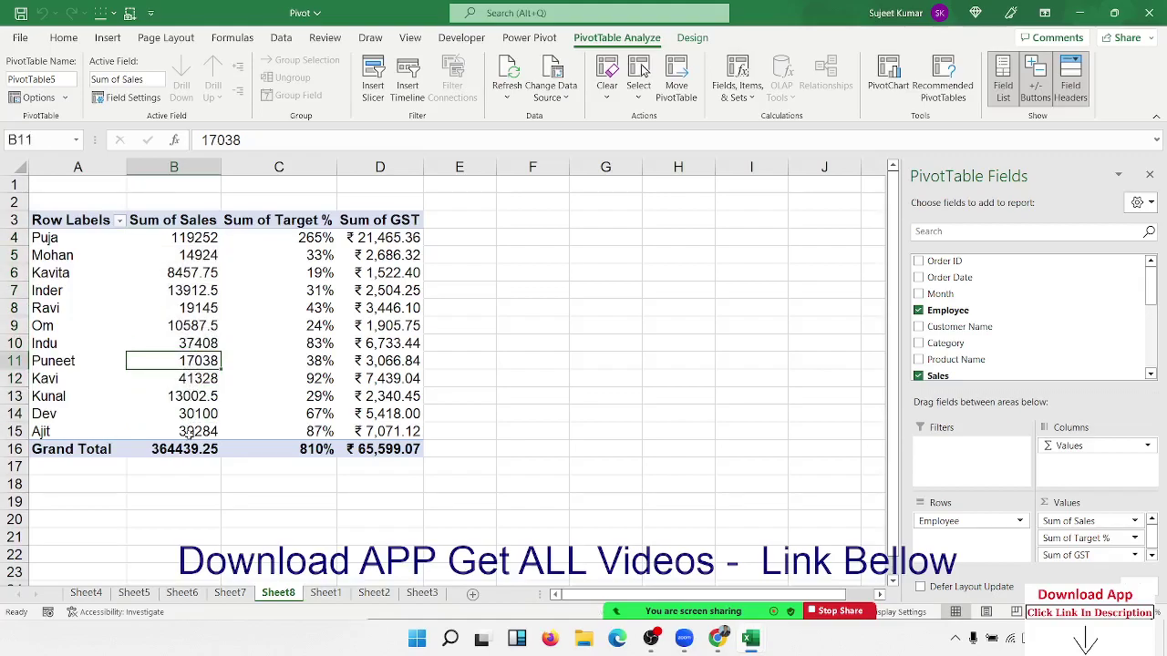
pyautogui.click(191, 397)
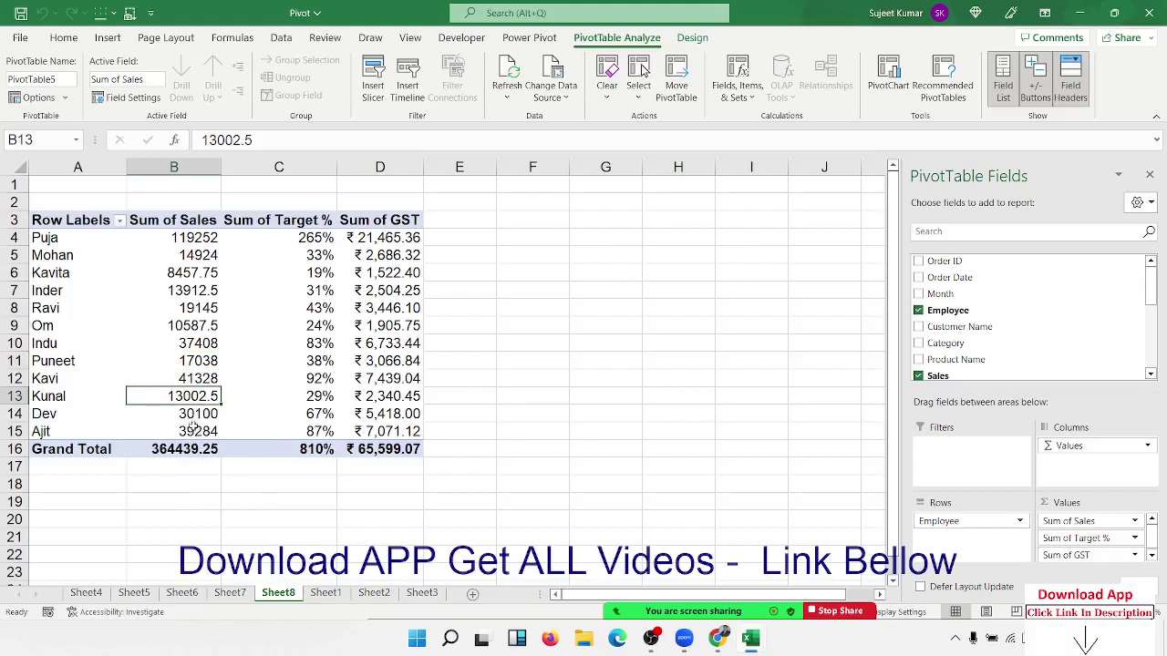
pyautogui.moveTo(189, 431); pyautogui.dragTo(189, 235)
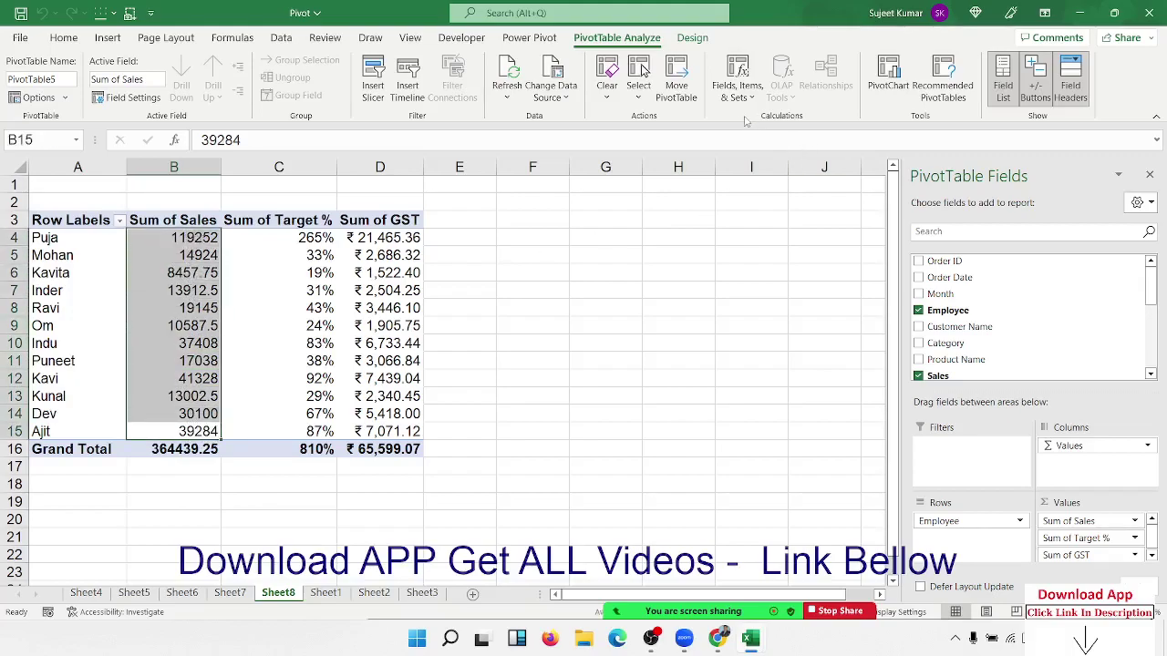
# - Add a calculated field named INC with formula =IF(Sales>50000,10000,5000)
pyautogui.click(737, 86)
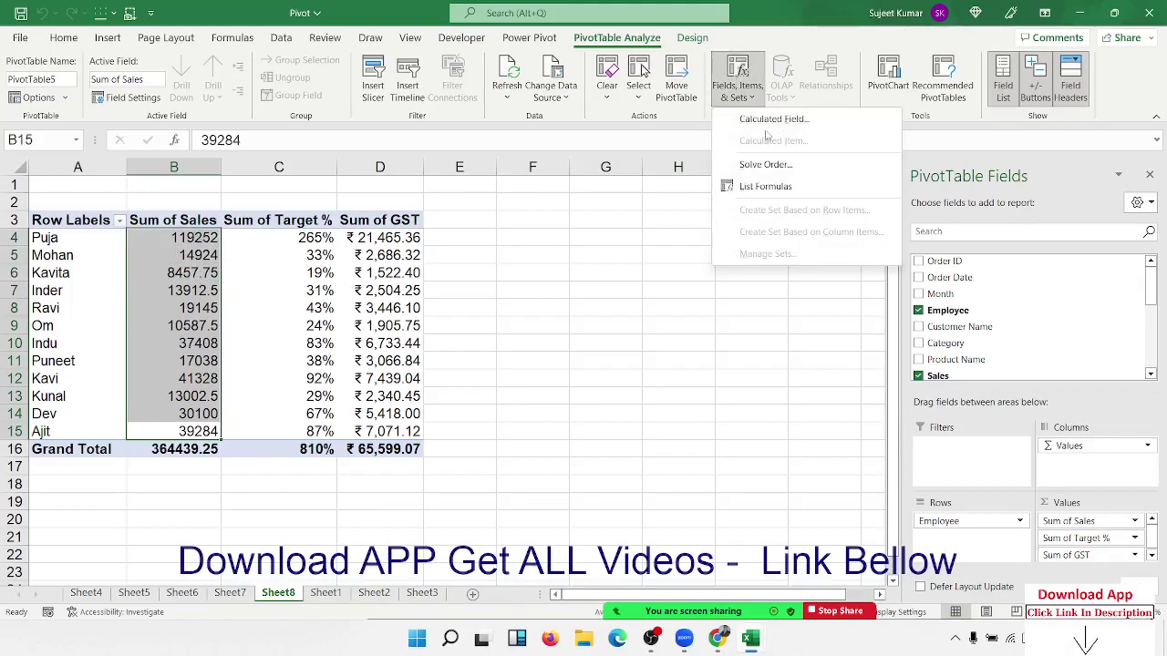
pyautogui.click(769, 120)
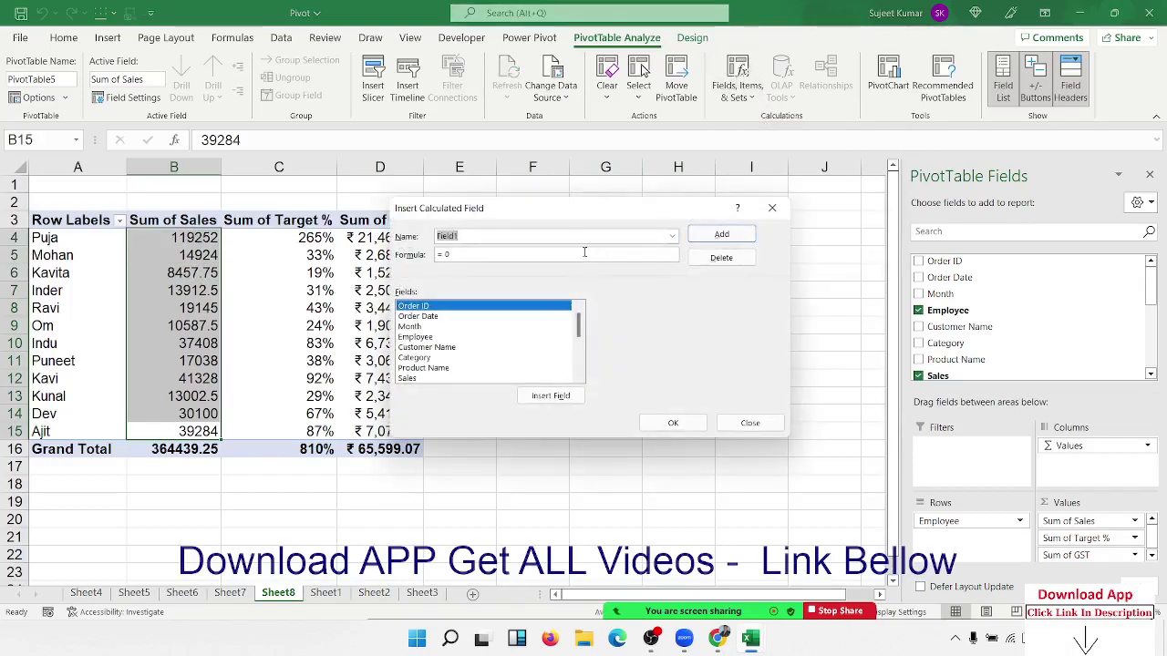
pyautogui.write('I')
pyautogui.write('NC')
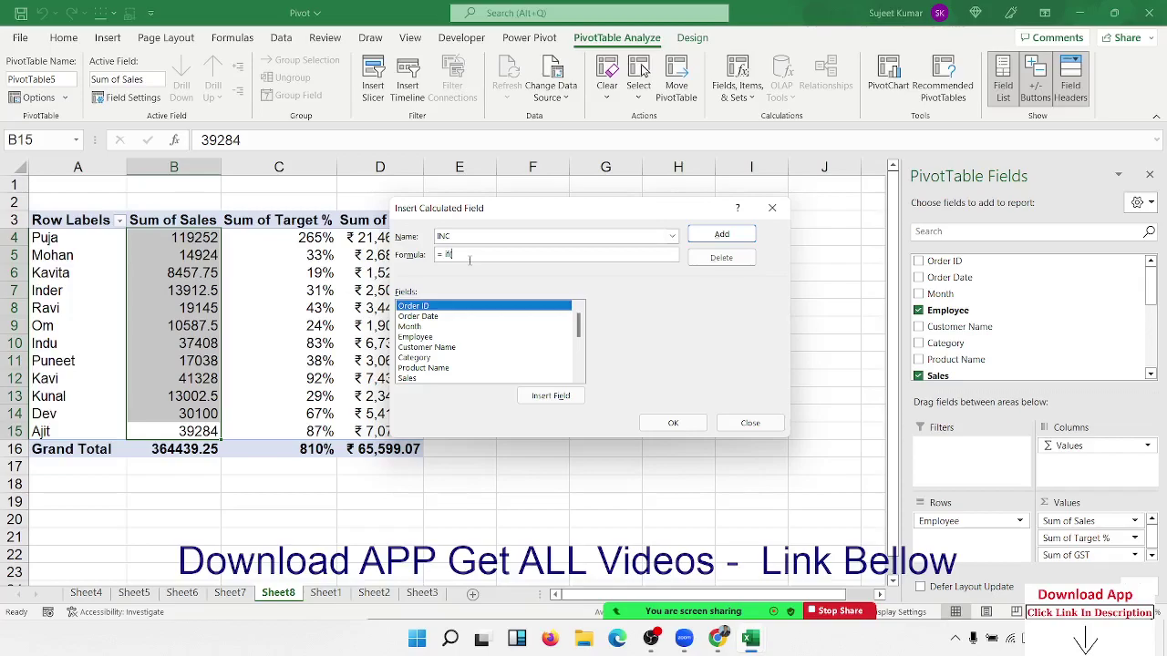
pyautogui.scroll(-1, 463, 369)
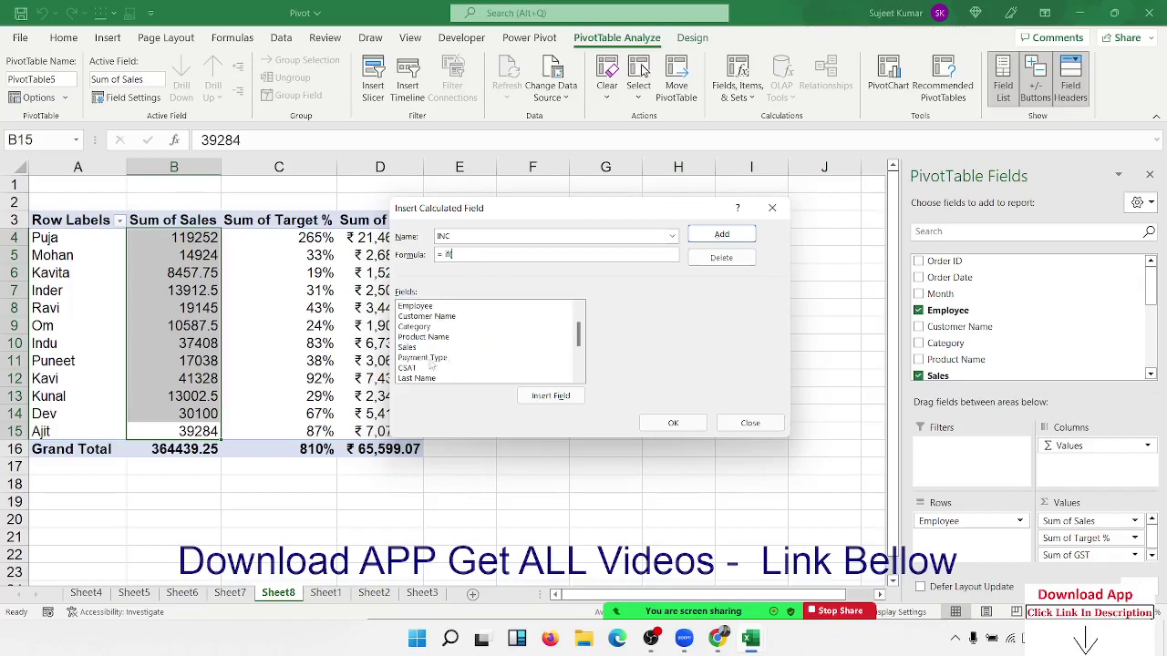
pyautogui.doubleClick(412, 347)
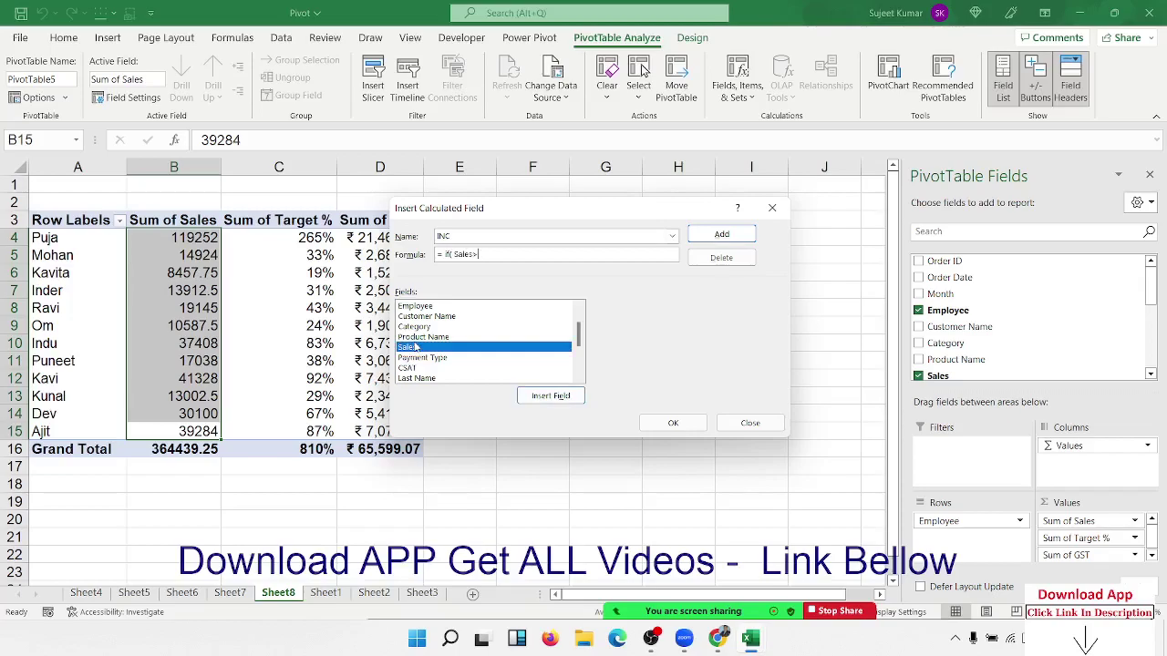
pyautogui.write('50000,10000,5000')
pyautogui.click(735, 234)
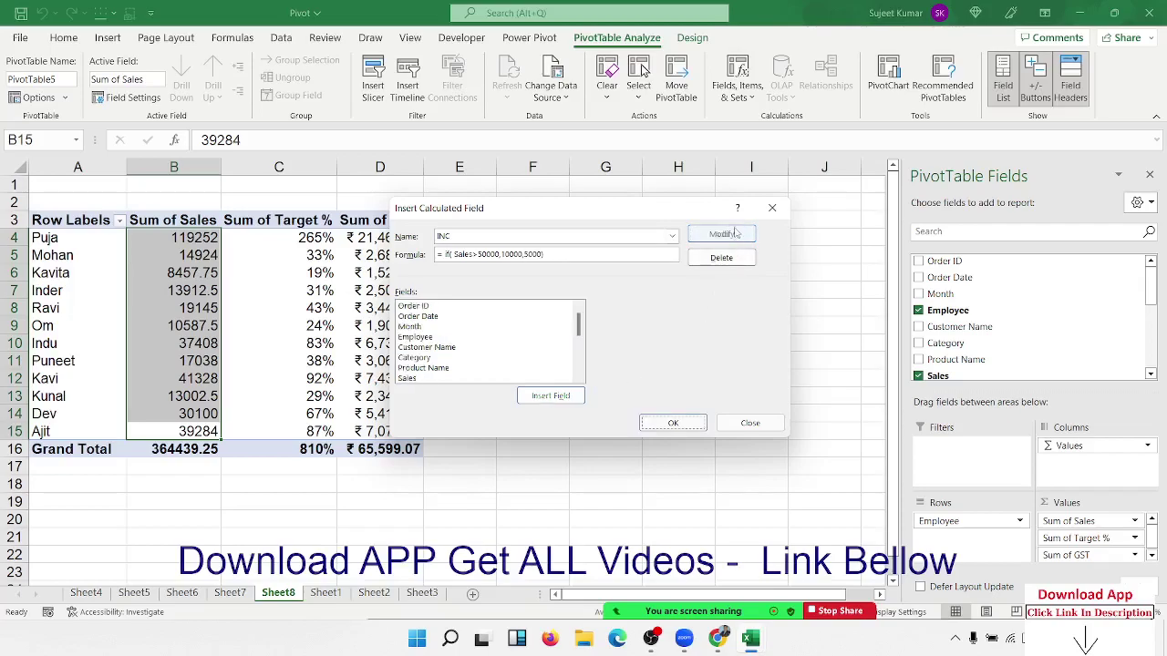
pyautogui.click(661, 422)
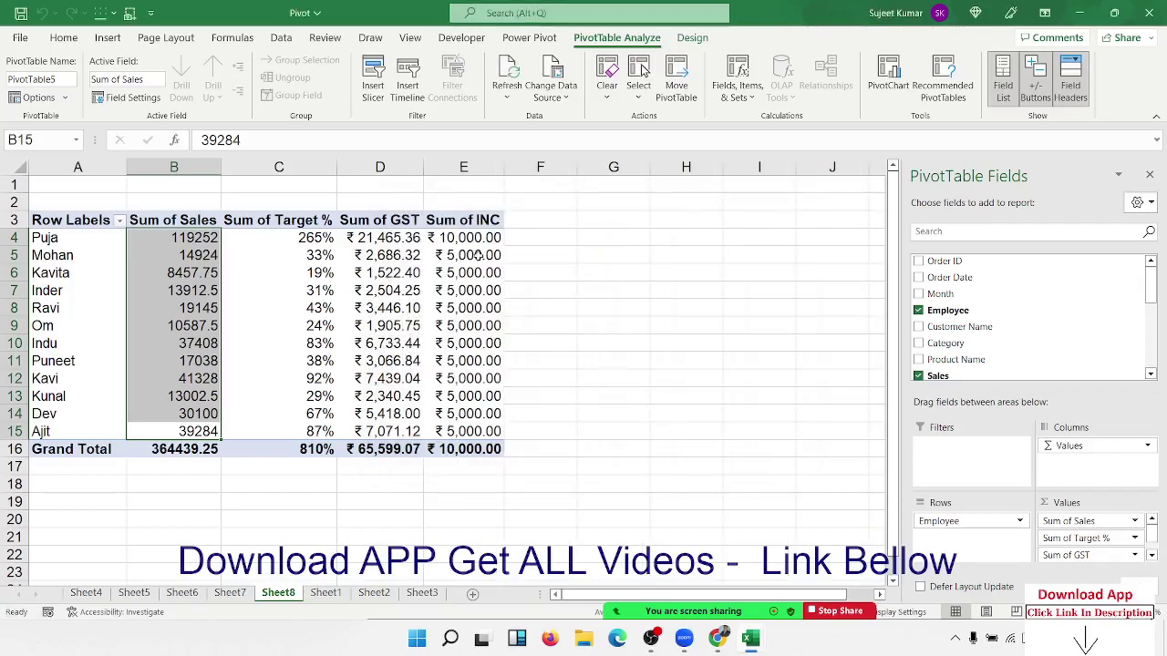
# - Compare the INC amounts with sales values, confirming only Puja gets 10,000 and others 5,000
pyautogui.click(473, 237)
pyautogui.hotkey('shift', 'Left')
pyautogui.hotkey('shift', 'Left')
pyautogui.hotkey('shift', 'Left')
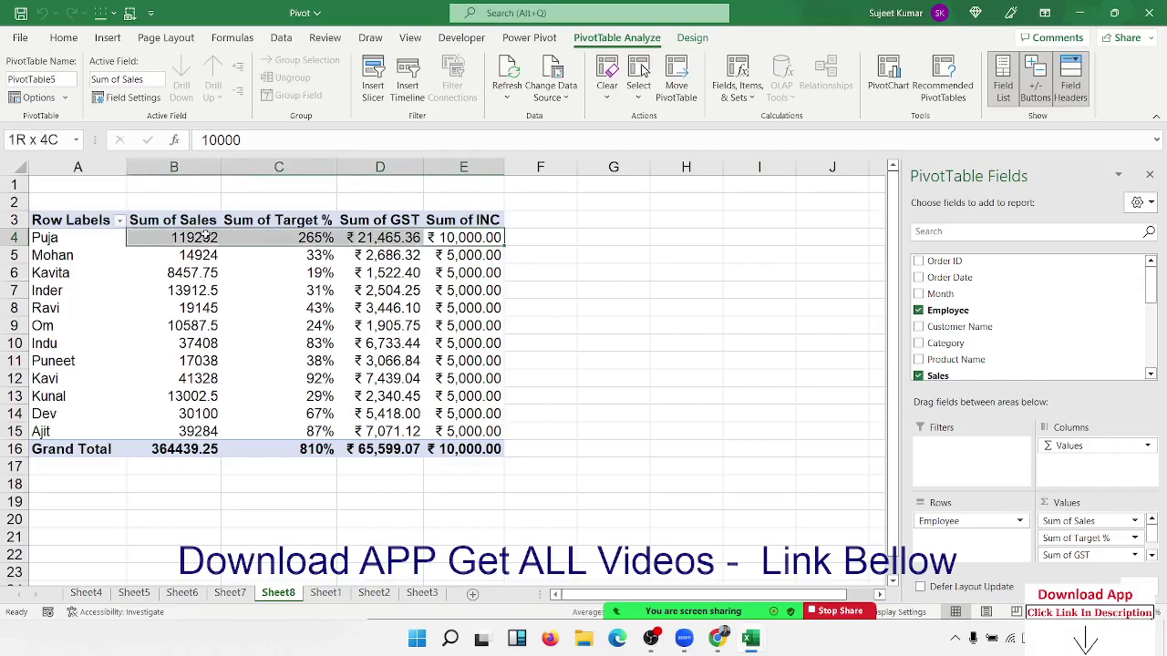
pyautogui.moveTo(476, 254); pyautogui.dragTo(467, 396)
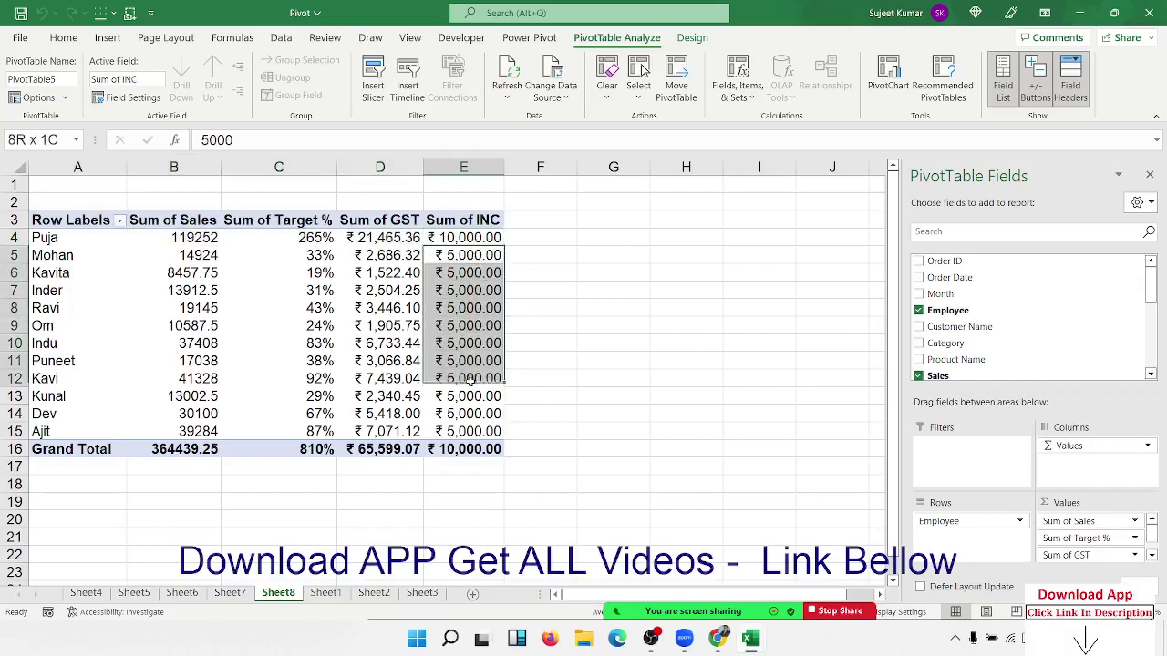
pyautogui.click(211, 325)
pyautogui.click(212, 343)
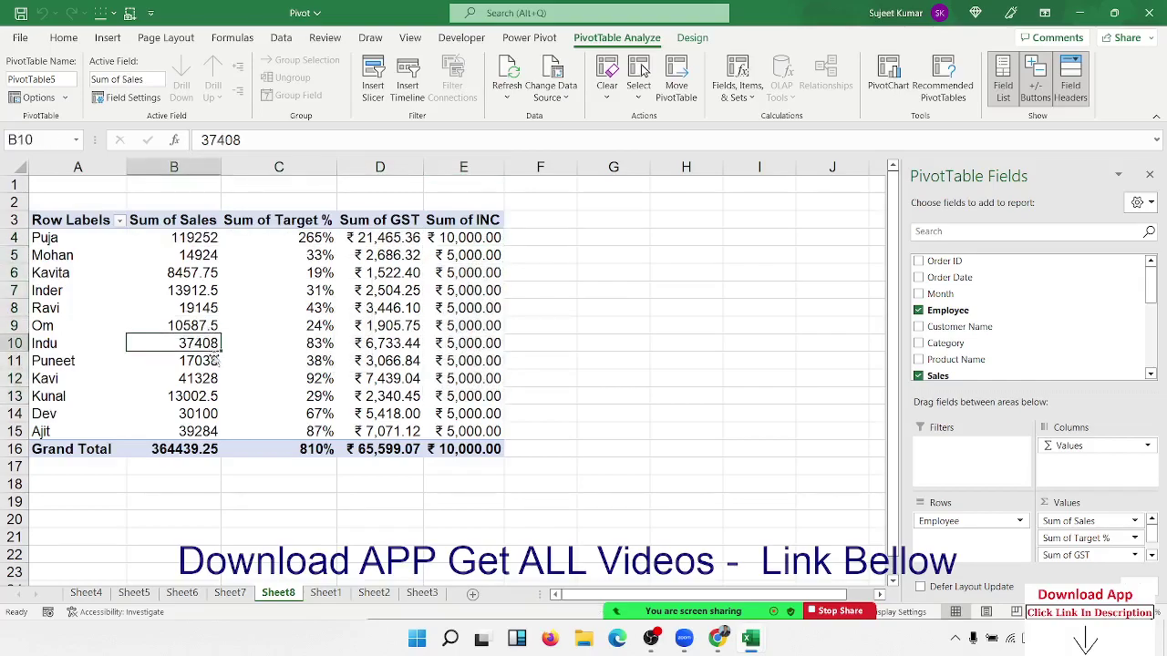
pyautogui.click(211, 361)
pyautogui.click(211, 378)
pyautogui.click(217, 396)
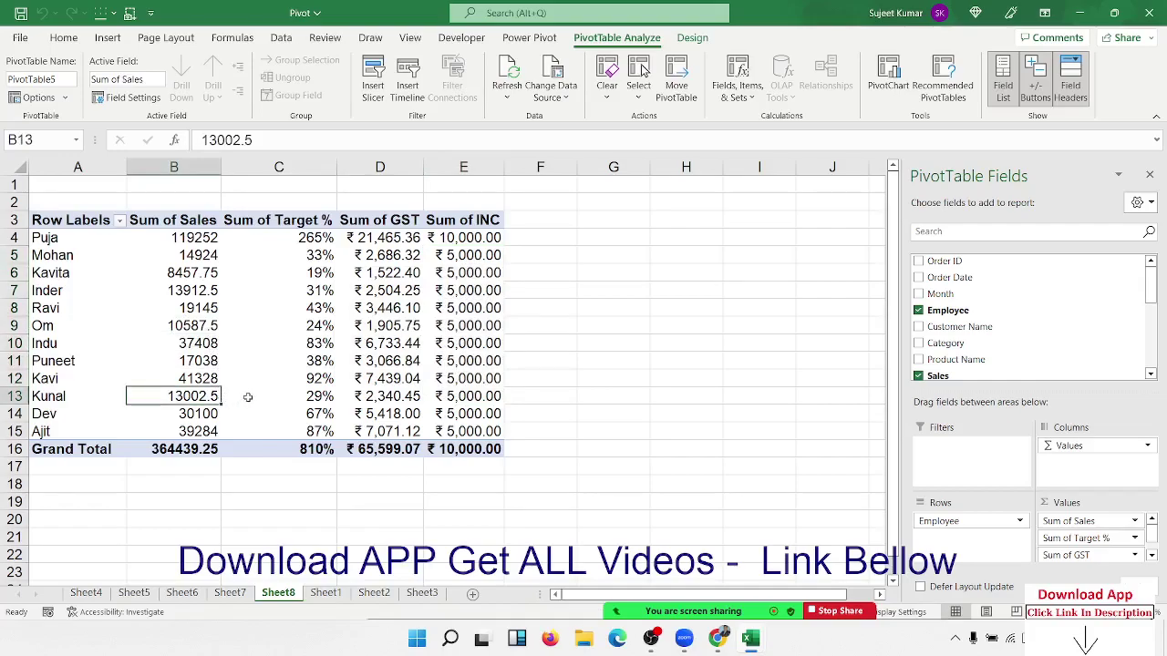
pyautogui.click(454, 262)
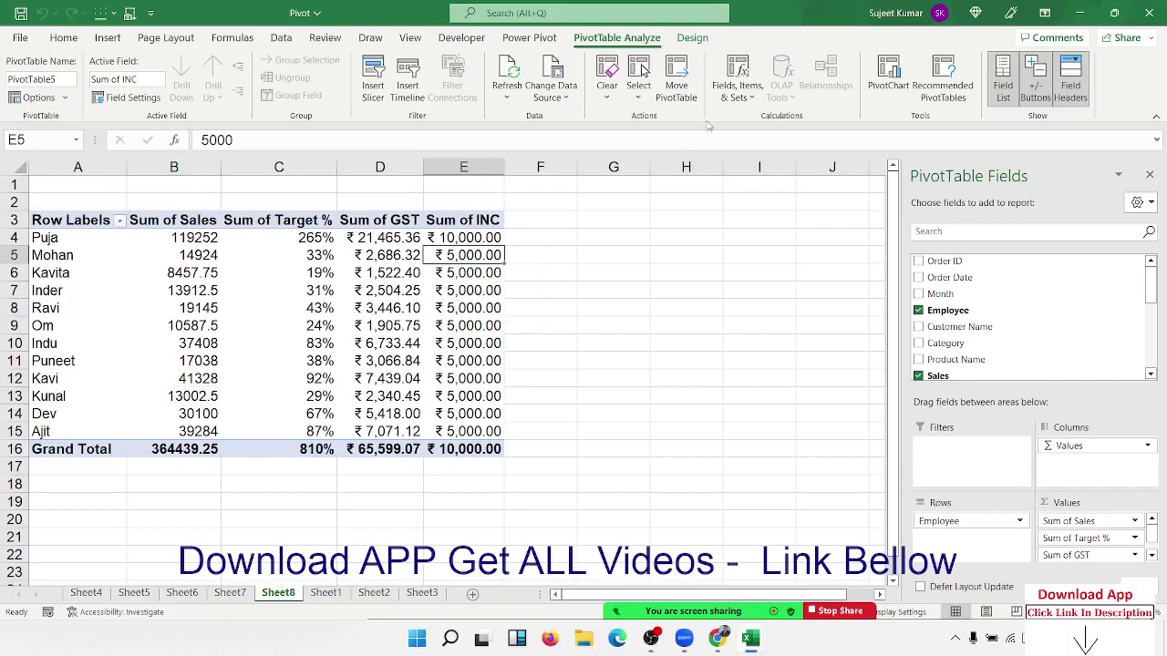
pyautogui.click(737, 89)
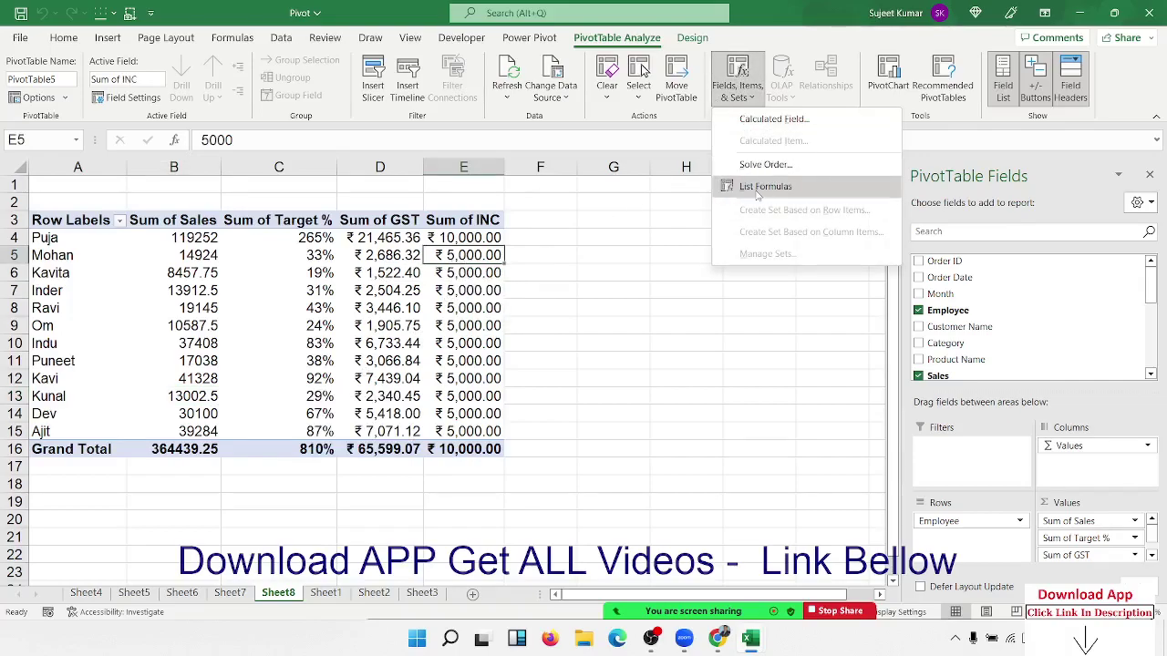
# - List the Target %, GST and INC formulas on a new Sheet9, then return to Sheet7
pyautogui.click(764, 187)
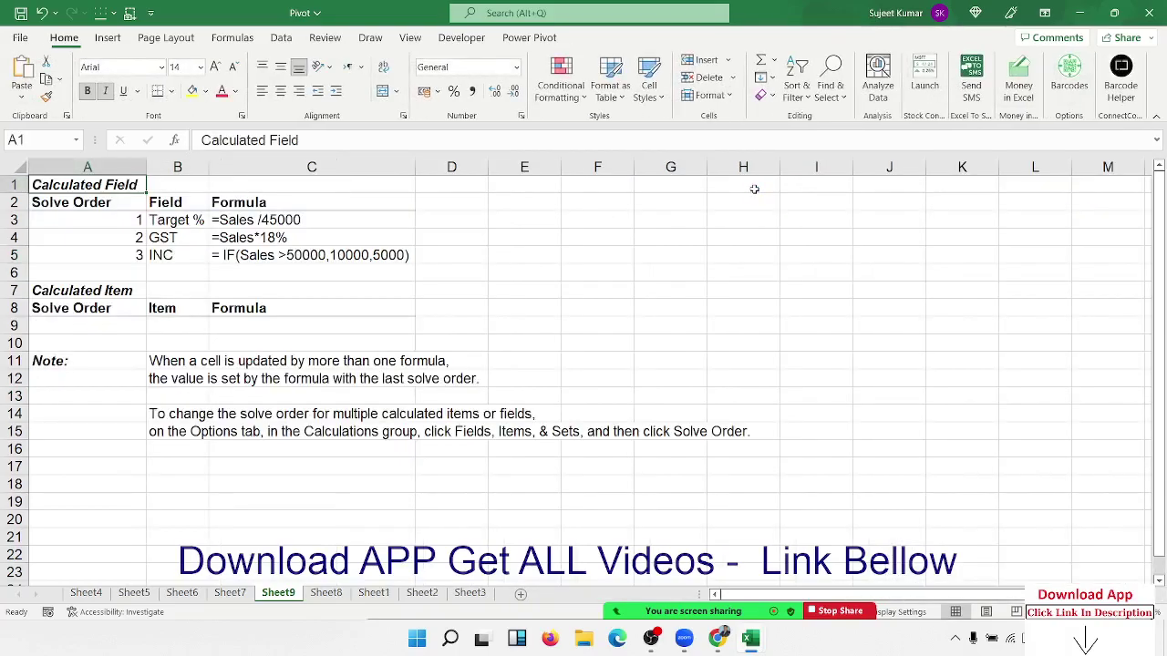
pyautogui.moveTo(329, 284); pyautogui.dragTo(133, 217)
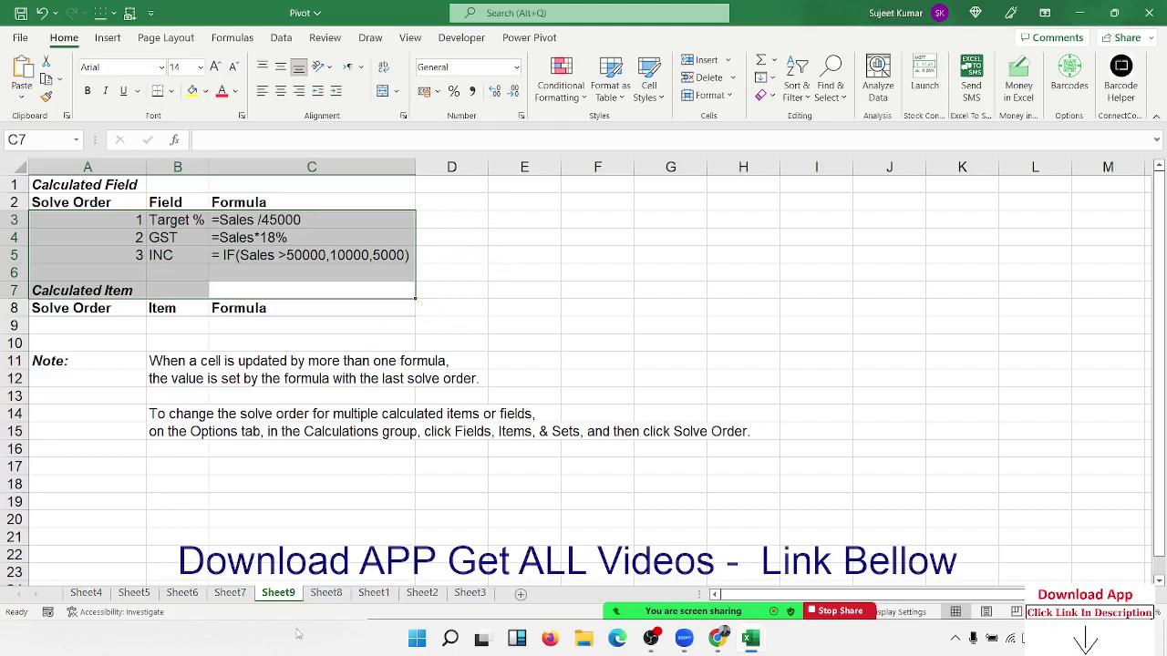
pyautogui.click(244, 598)
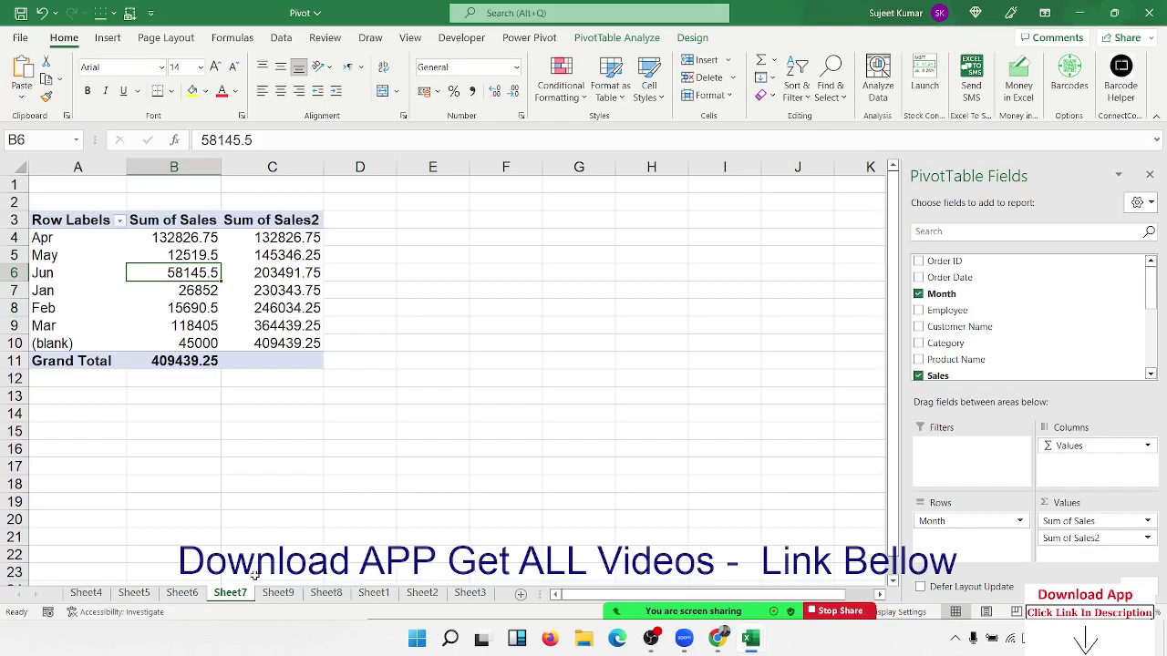
# - Go to Sheet1 to view the raw sales order data
pyautogui.click(384, 600)
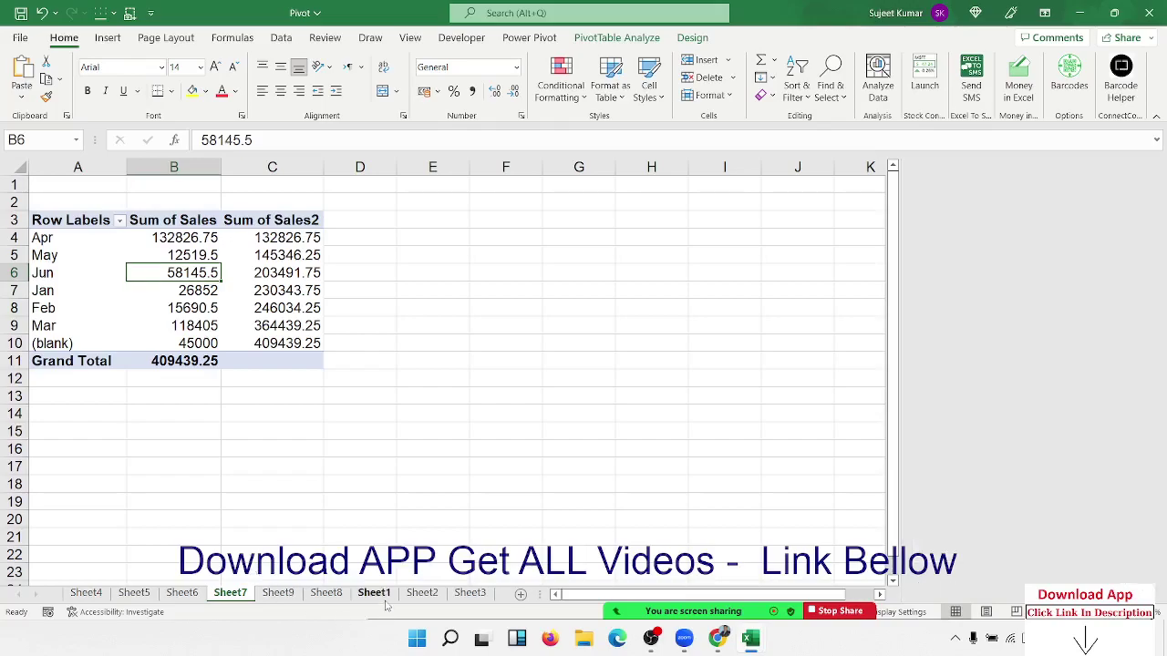